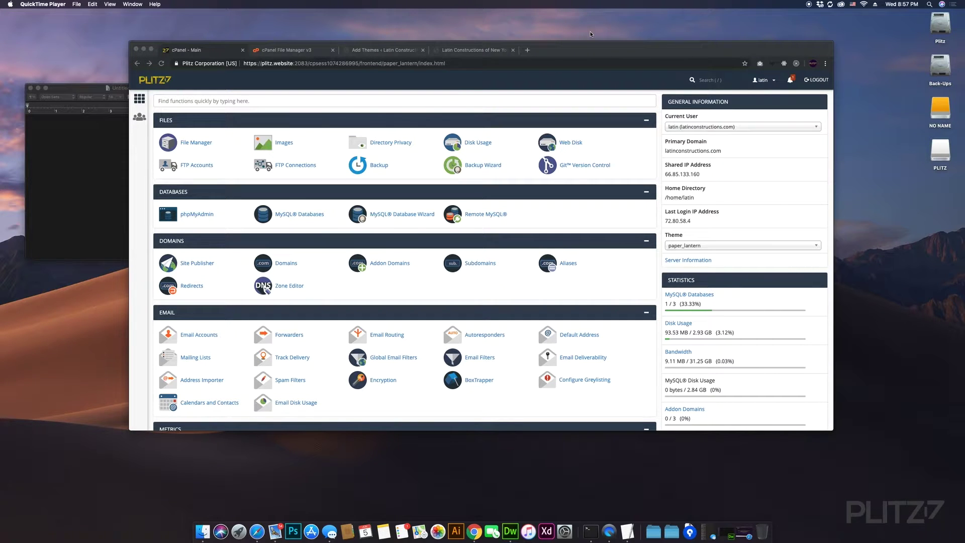
- Check the live Latin Constructions of New York site, then go back to the cPanel home page
left_click(486, 52)
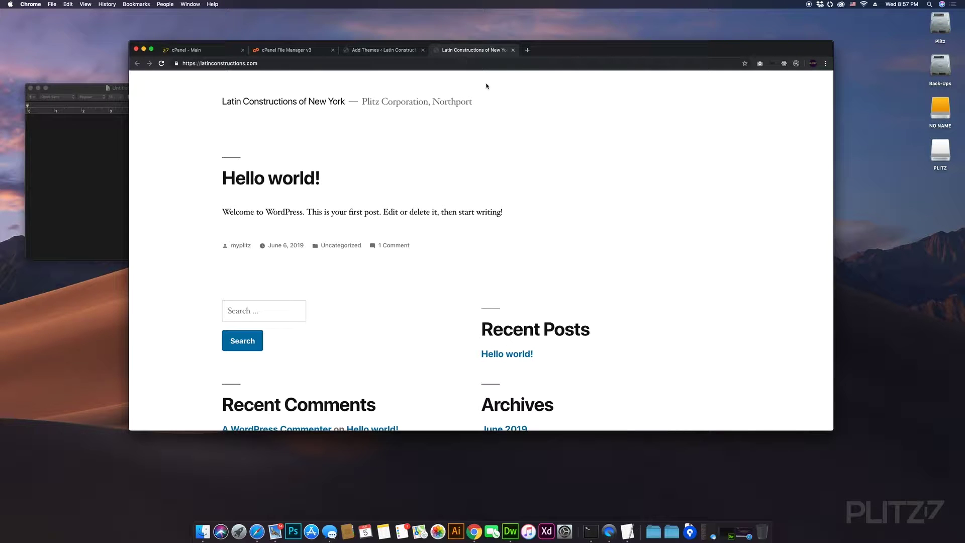
left_click(378, 51)
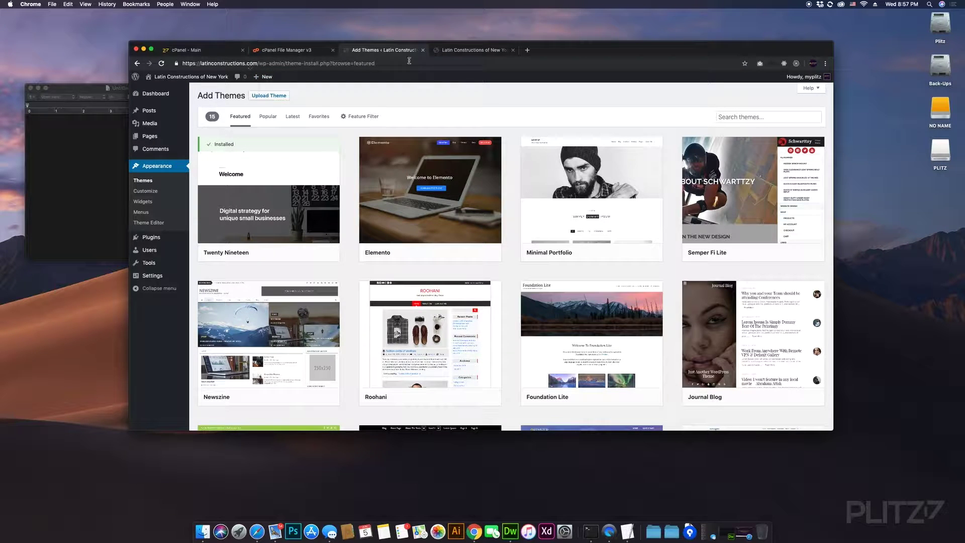
left_click(455, 51)
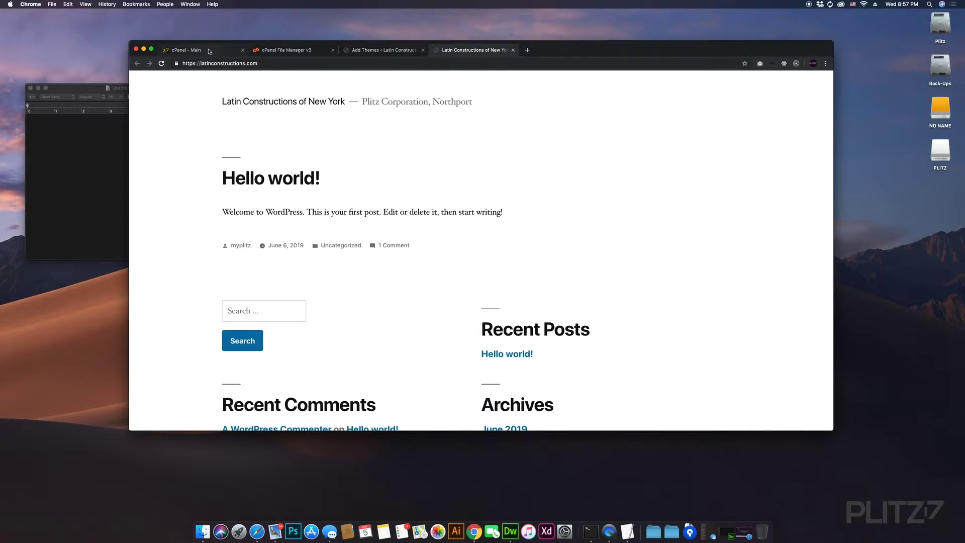
left_click(208, 50)
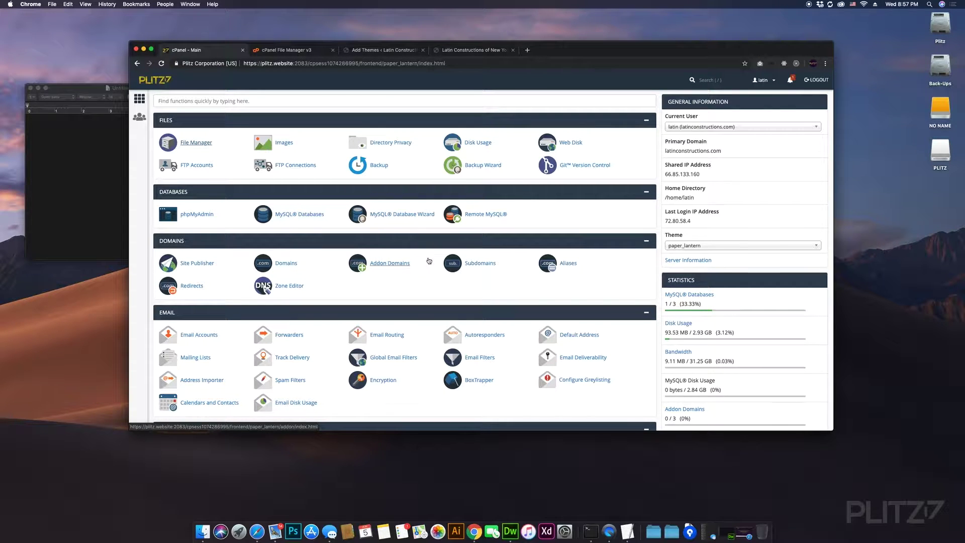
scroll(427, 258, "down", 5)
scroll(427, 258, "down", 5)
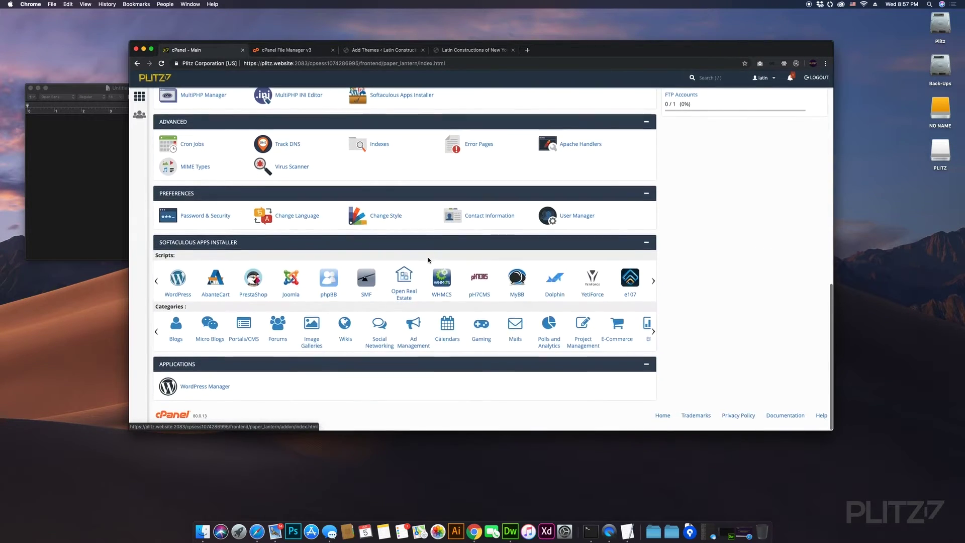
scroll(427, 257, "up", 15)
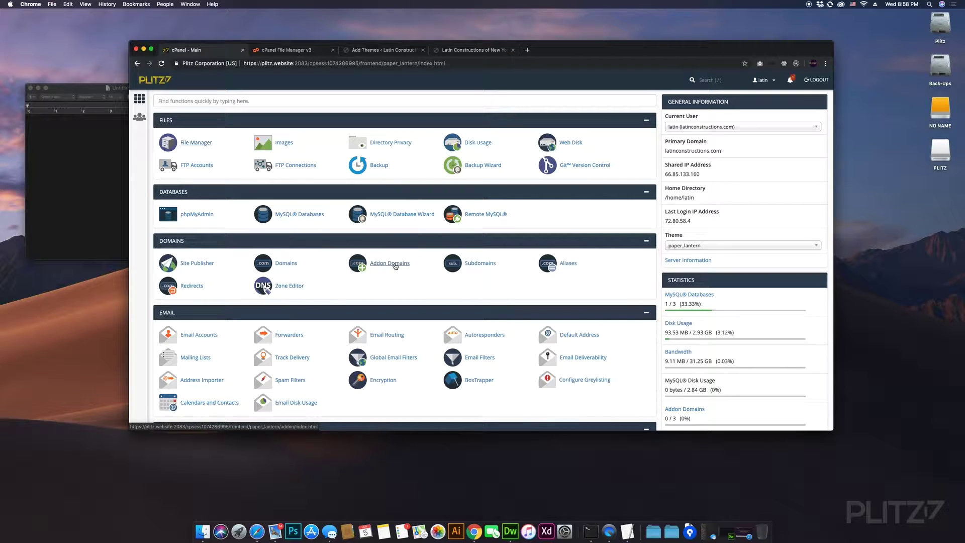
- Start a new addon domain, accepting latinconstructionli.com from the suggestions
left_click(398, 266)
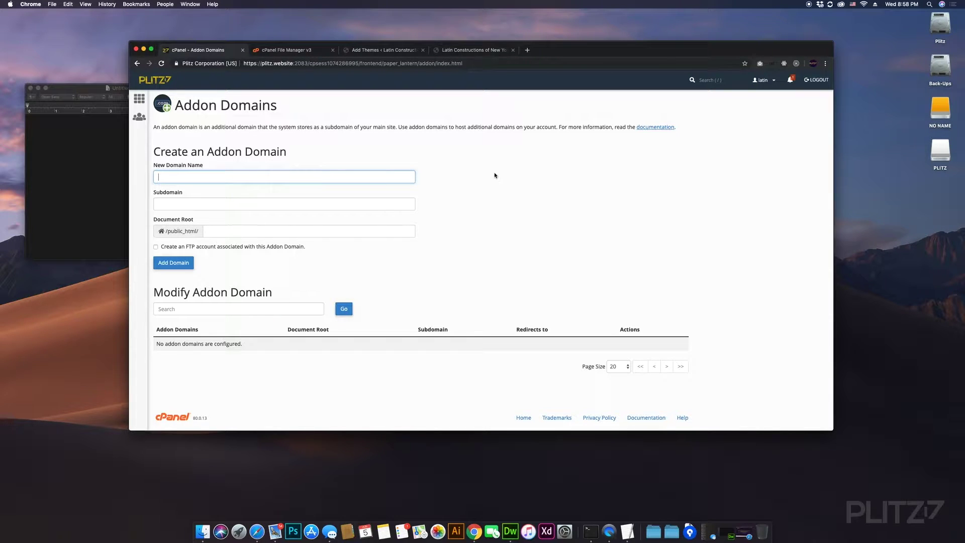
type("lati")
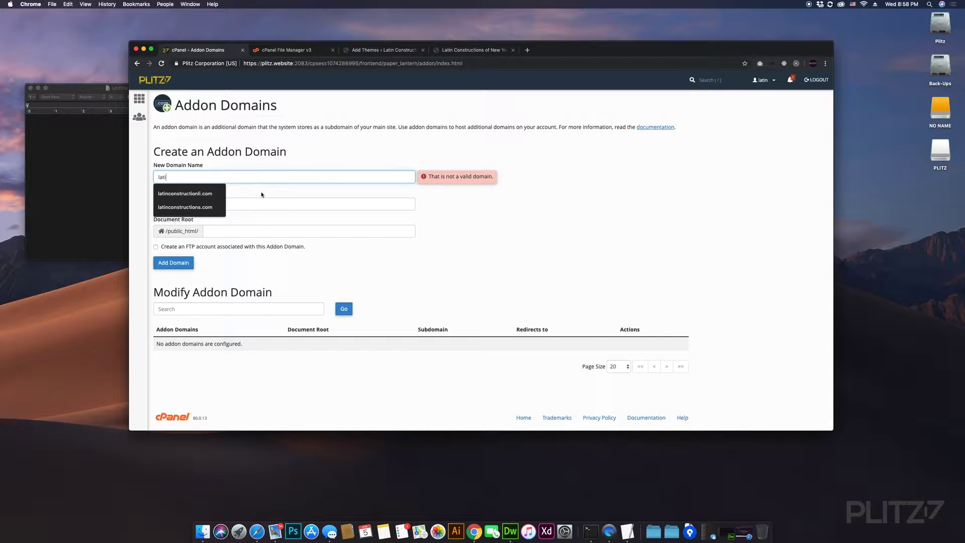
key("Down")
key("Return")
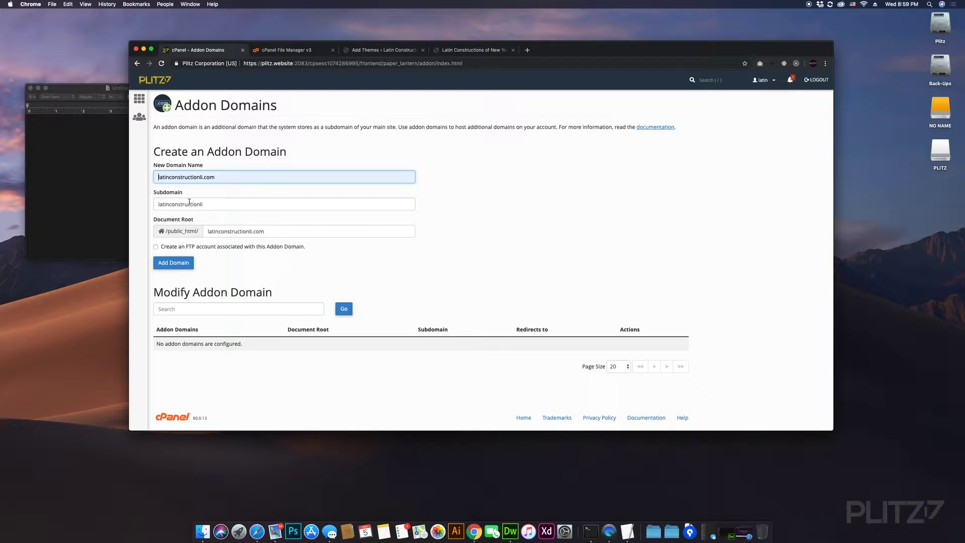
- Replace the auto-filled subdomain and document root with websitetwo for latinconstructionli.com
left_click_drag(205, 204, 149, 195)
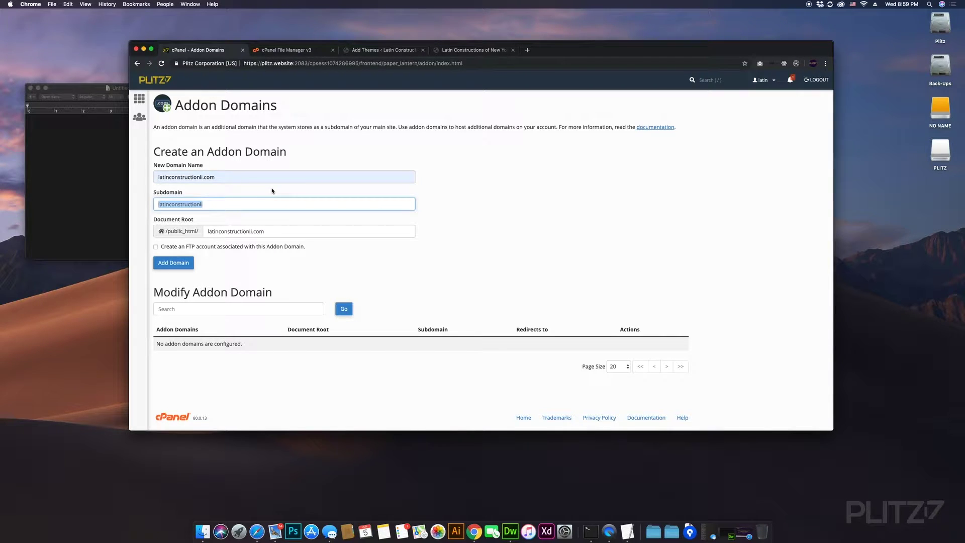
type("plitz")
triple_click(267, 230)
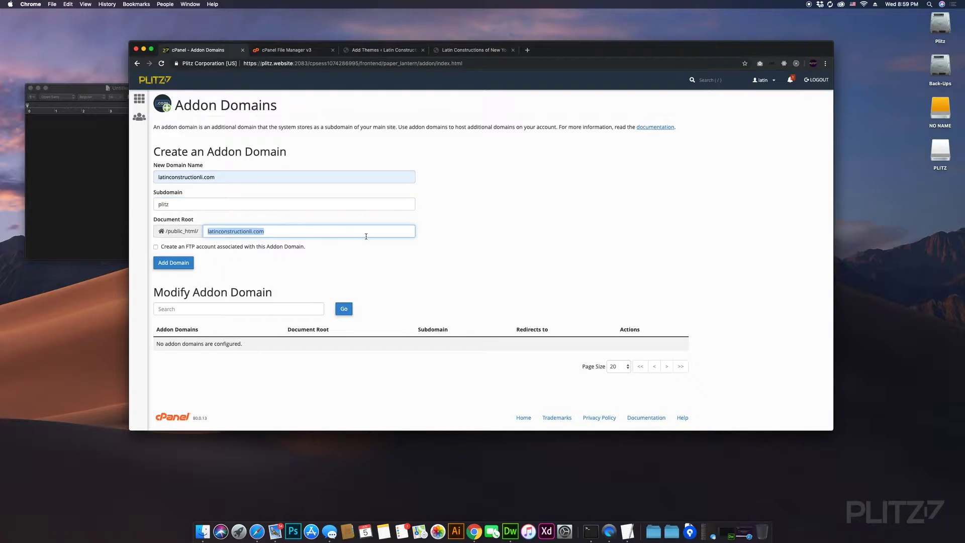
key("BackSpace")
key("shift+Tab")
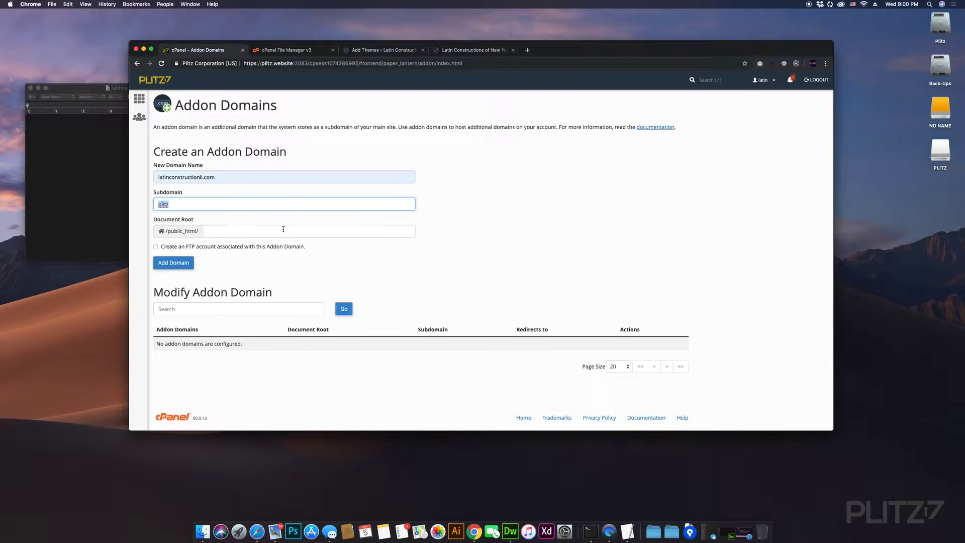
type("webs")
type("ite")
type("2")
key("BackSpace")
type("tow")
key("BackSpace")
key("BackSpace")
type("wo")
left_click(309, 231)
type("websitetw")
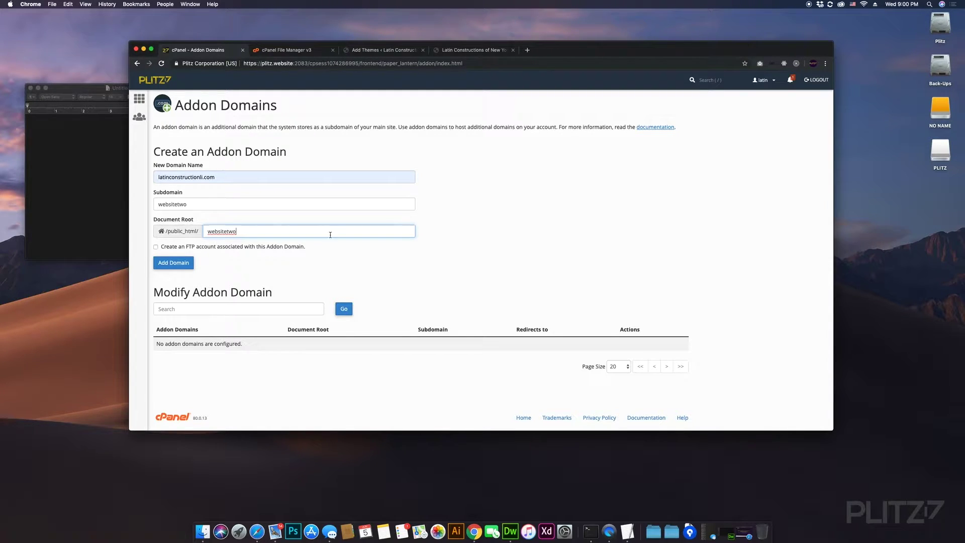
- Leave 'Create an FTP account' unticked and add the latinconstructionli.com addon domain
left_click(184, 249)
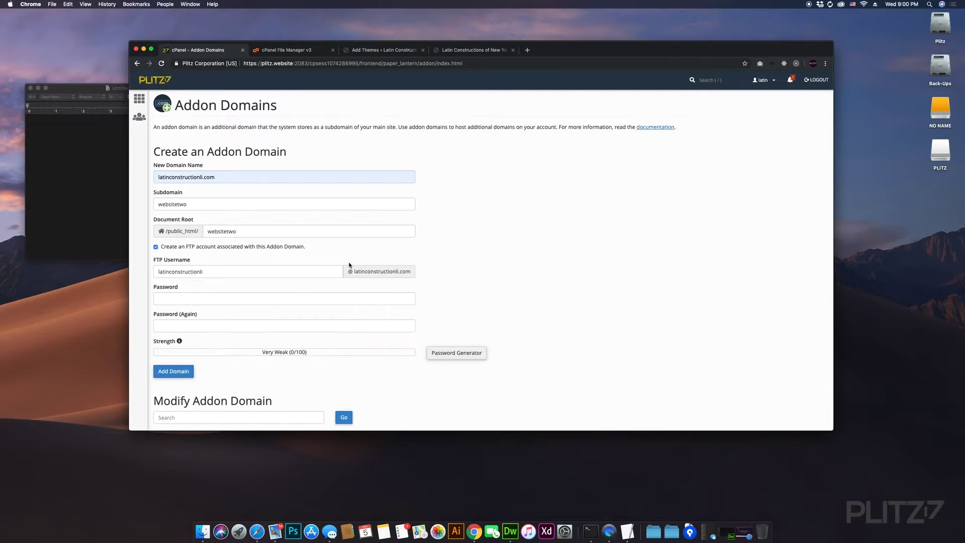
left_click(156, 247)
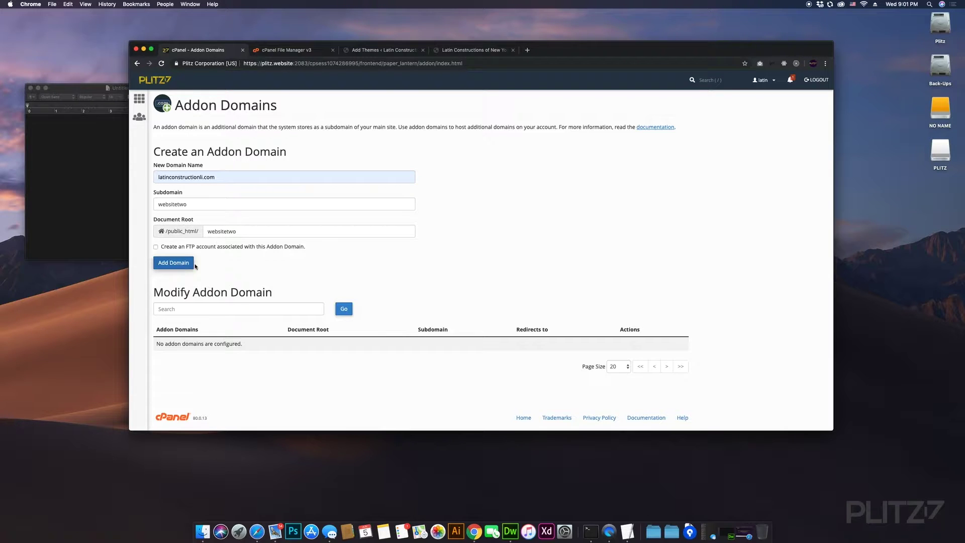
left_click(176, 265)
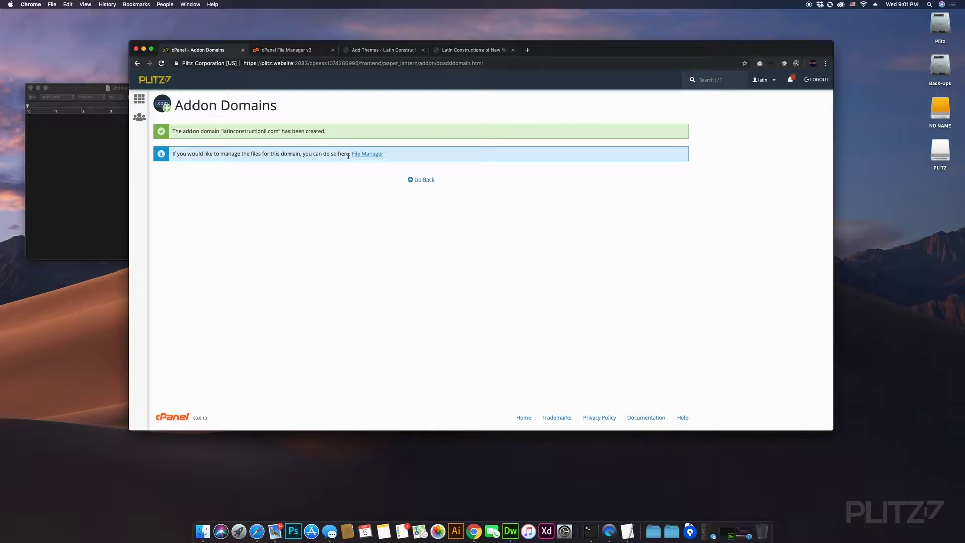
- Return to the cPanel home page, now showing 1 of 3 addon domains, with File Manager open in another tab
left_click(372, 154)
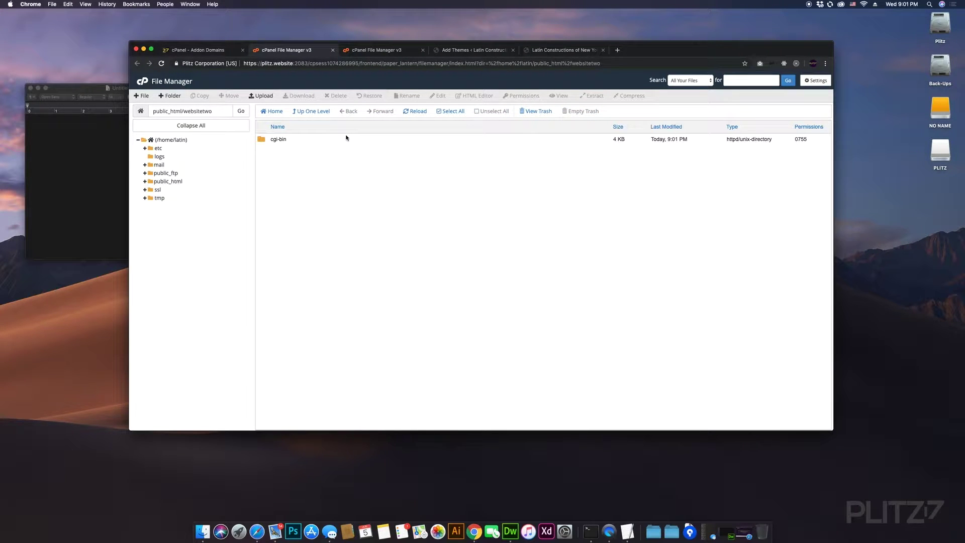
left_click(333, 50)
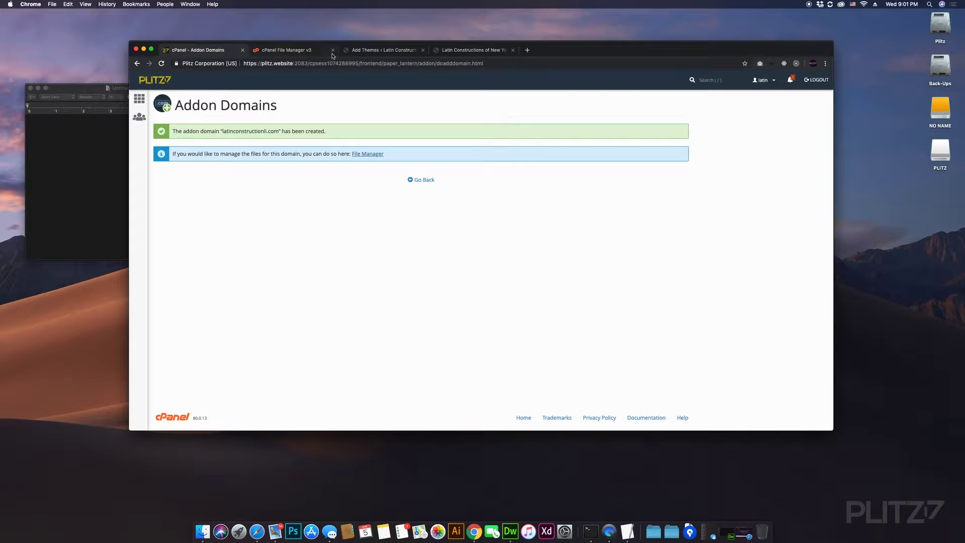
left_click(301, 50)
left_click(333, 50)
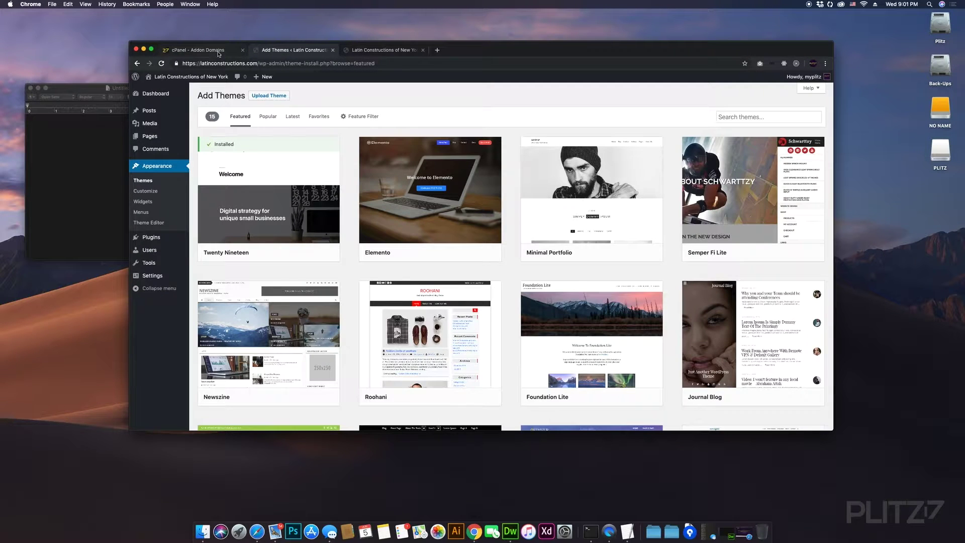
left_click(221, 51)
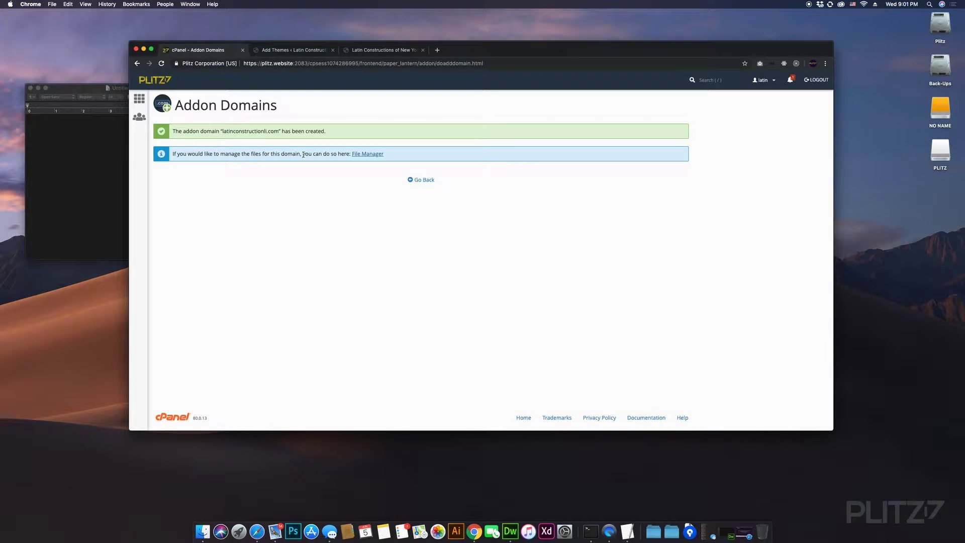
left_click(422, 180)
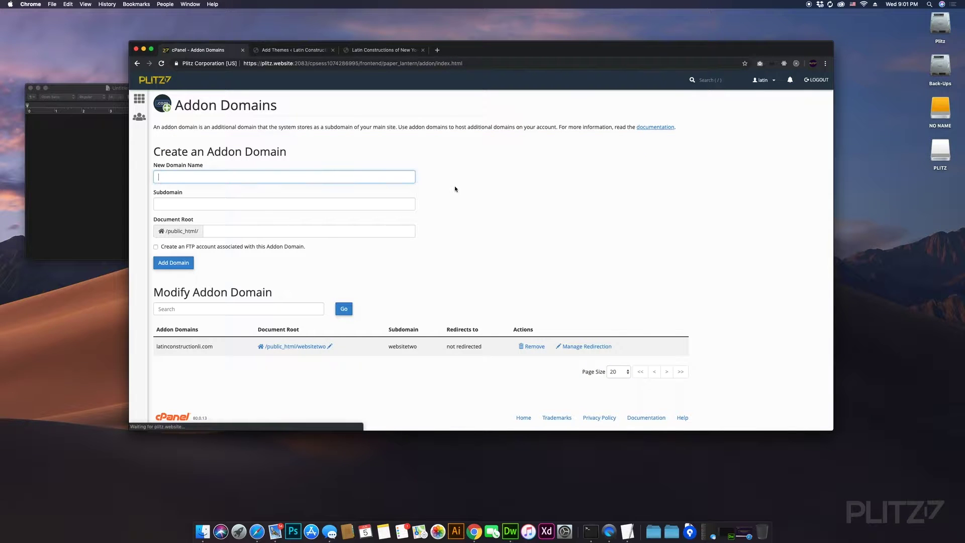
left_click(139, 98)
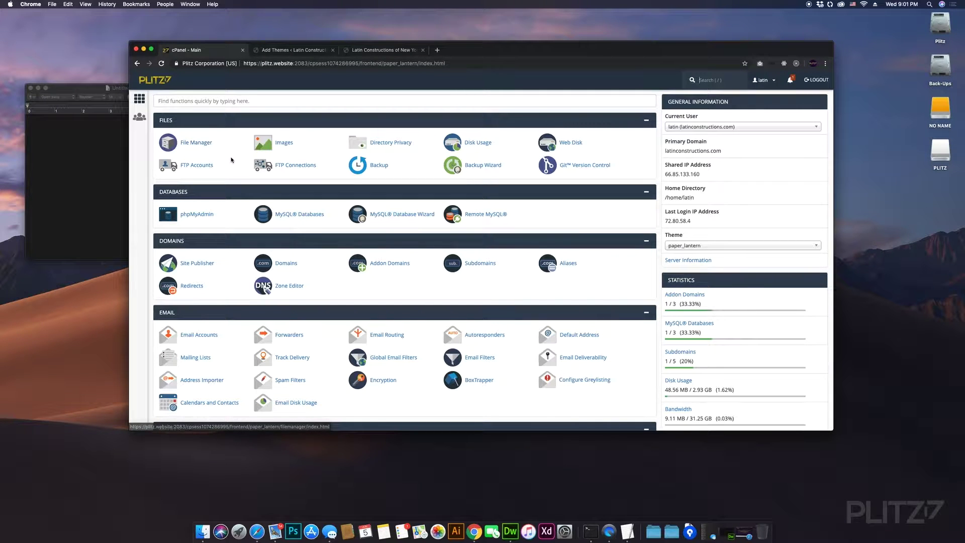
left_click(204, 144)
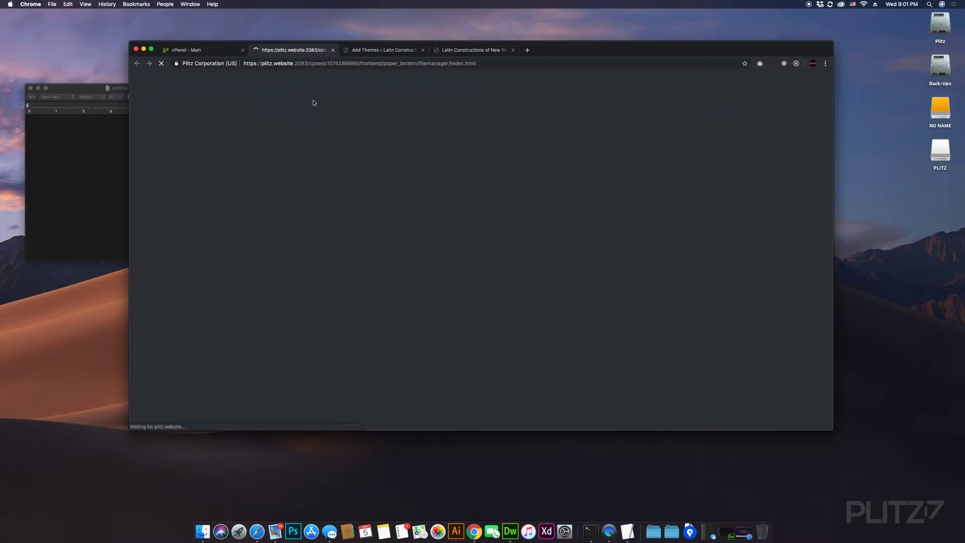
left_click(217, 51)
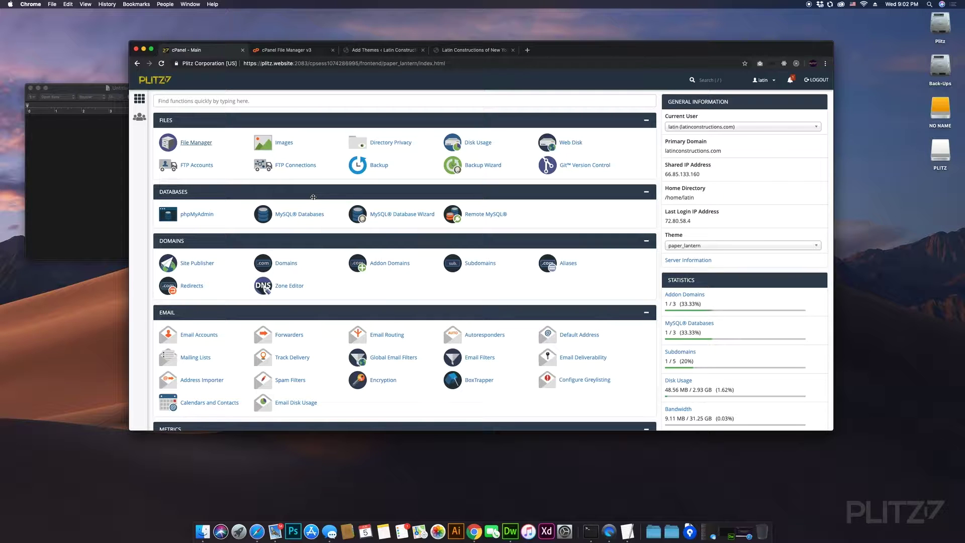
- Open MySQL Databases under Databases, showing the existing latin_wp53 database
scroll(329, 207, "down", 15)
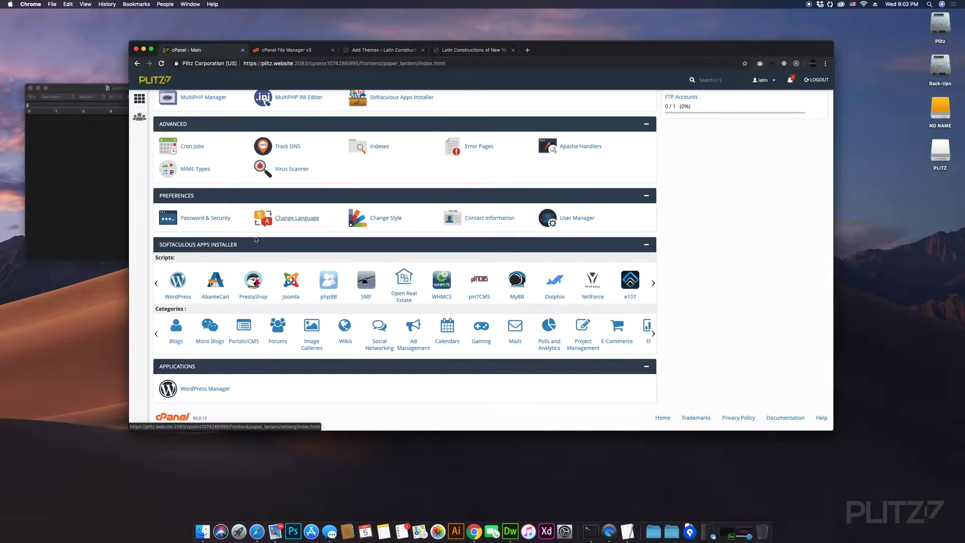
scroll(328, 212, "up", 3)
scroll(327, 212, "up", 7)
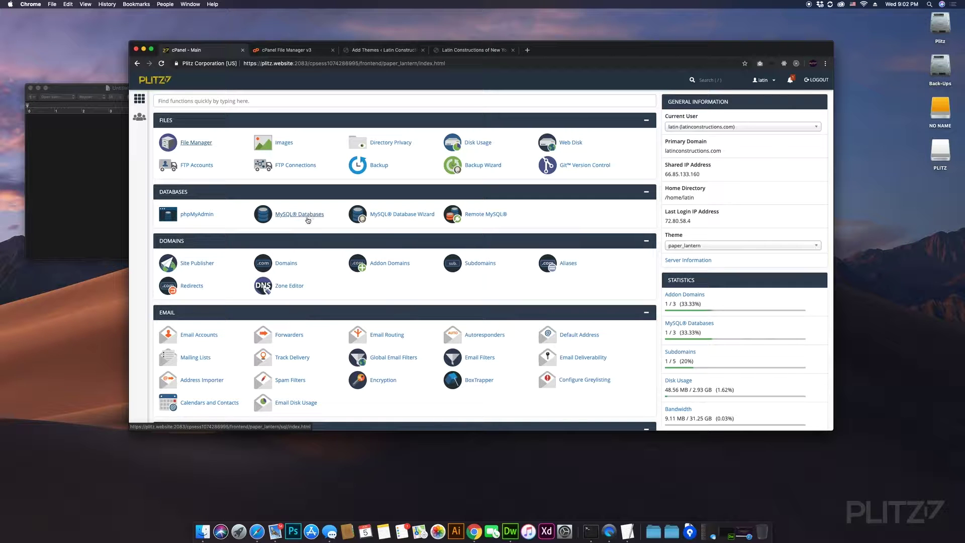
left_click(311, 217)
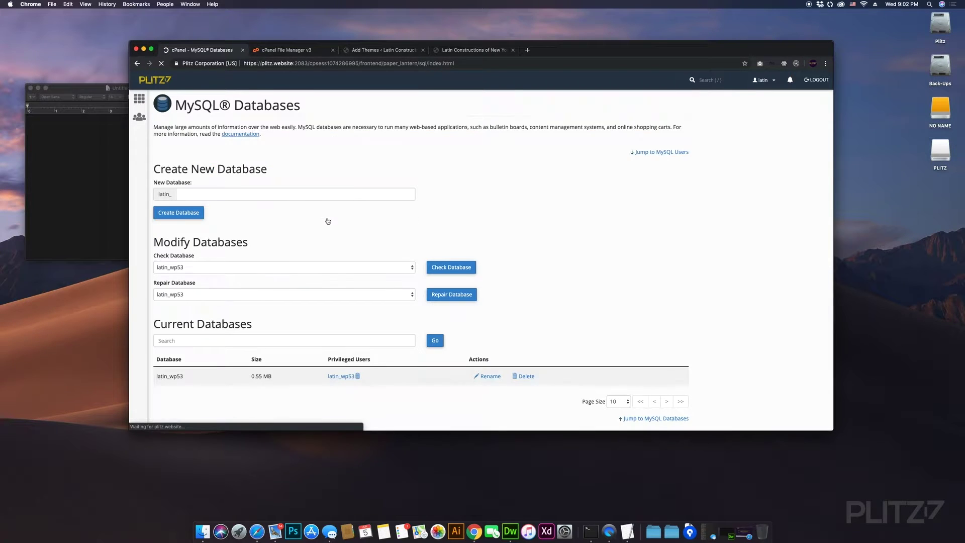
- Create the MySQL database latin_plitztut and return to the databases overview
left_click(382, 194)
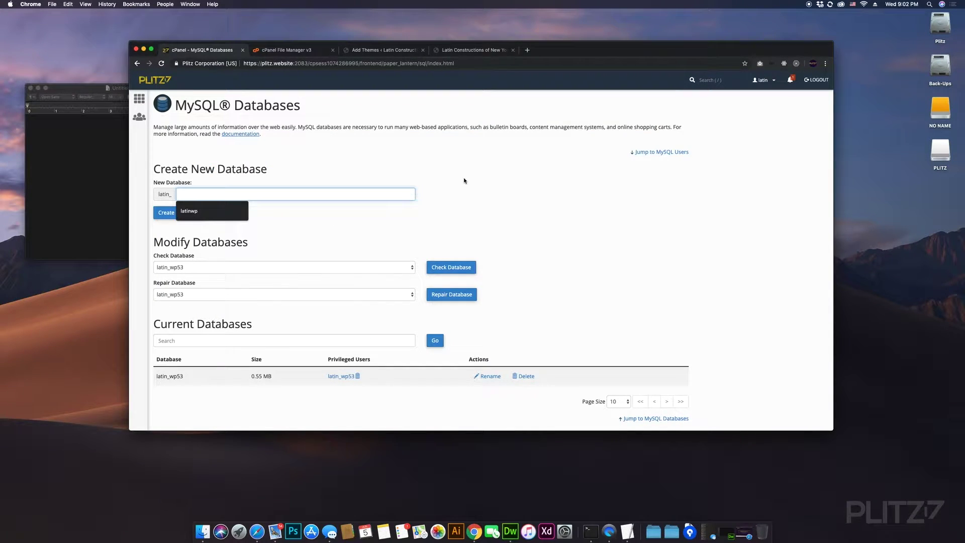
type("plit")
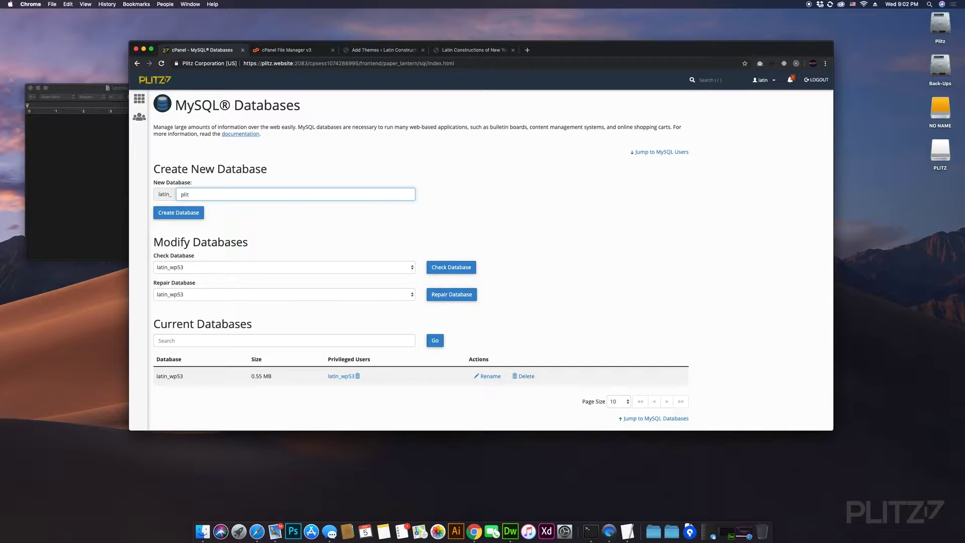
type("ztut")
left_click(202, 216)
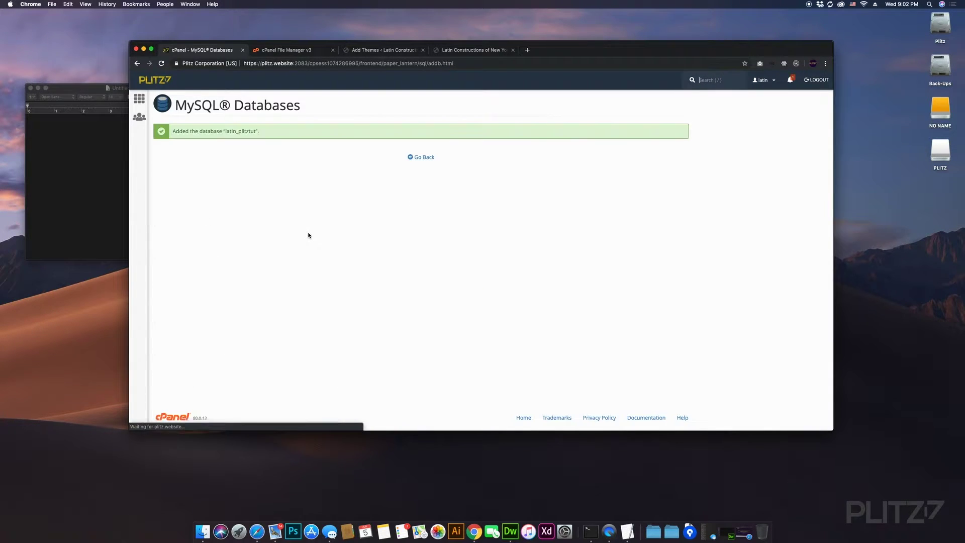
left_click(427, 156)
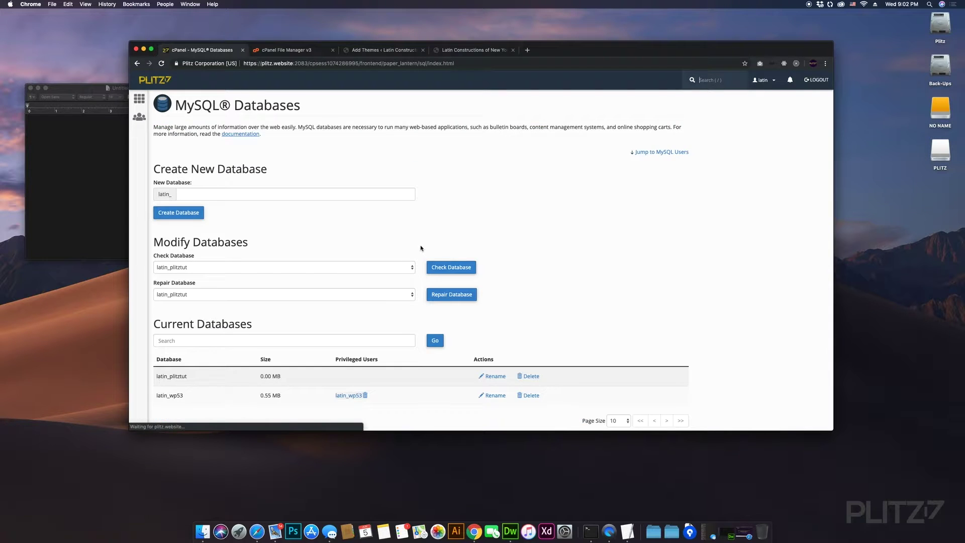
scroll(419, 248, "down", 5)
scroll(418, 249, "down", 1)
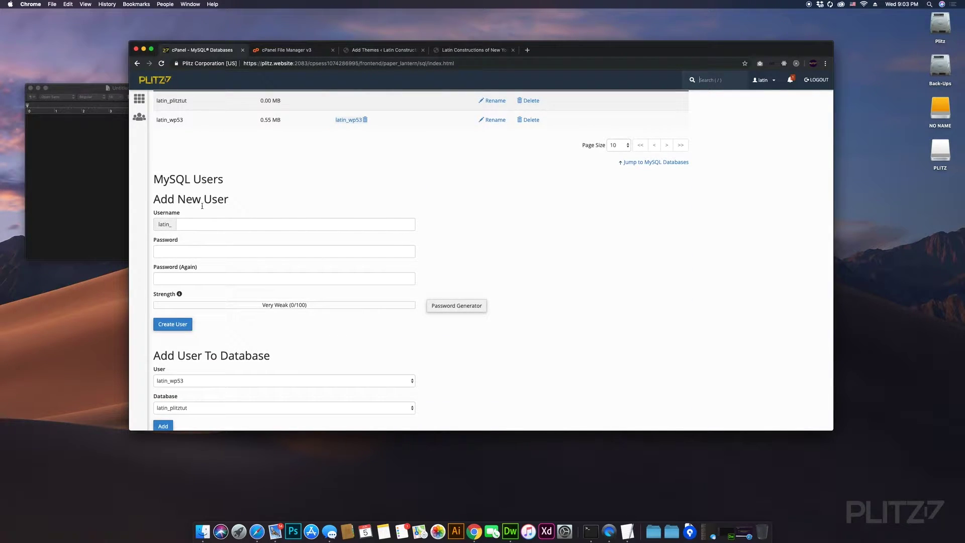
- Enter plitztut as the new MySQL user's username and move to the password field
left_click(198, 225)
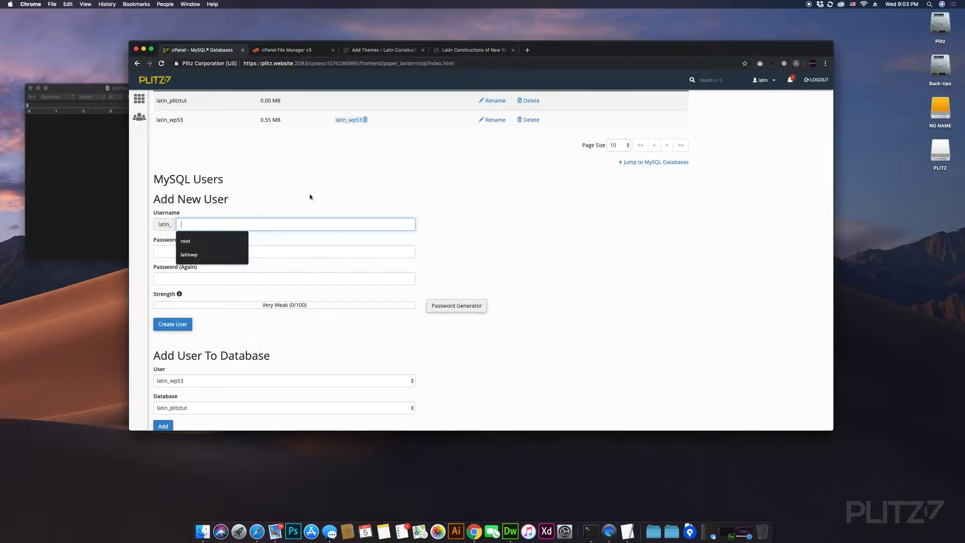
type("p")
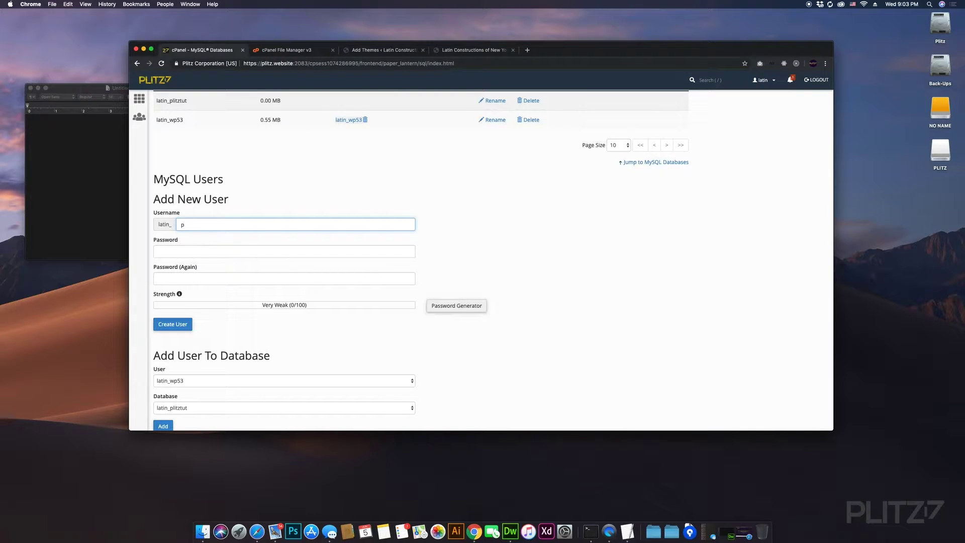
type("litztu")
type("tut")
scroll(252, 218, "up", 2)
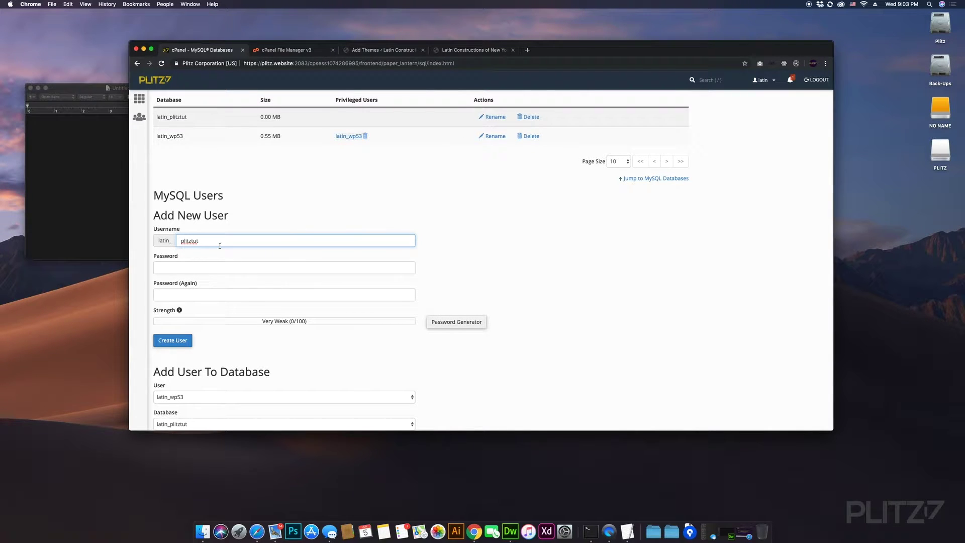
scroll(220, 245, "up", 2)
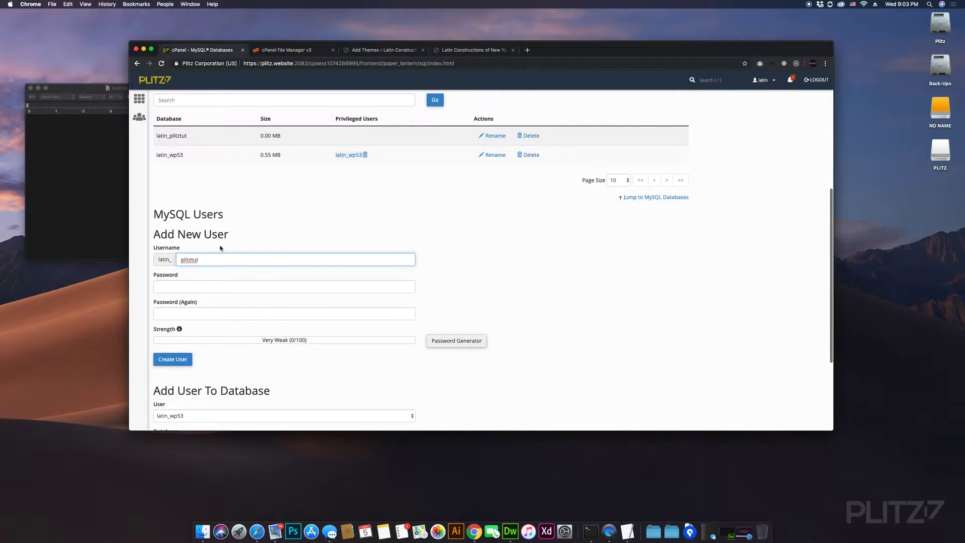
left_click(188, 288)
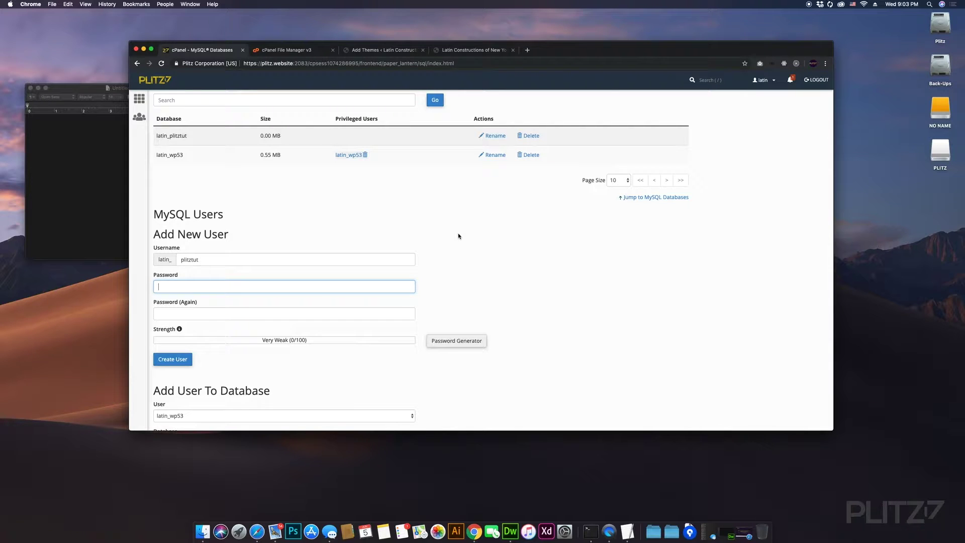
- Enter and confirm the user's password, then create the MySQL user latin_plitztut
type("a")
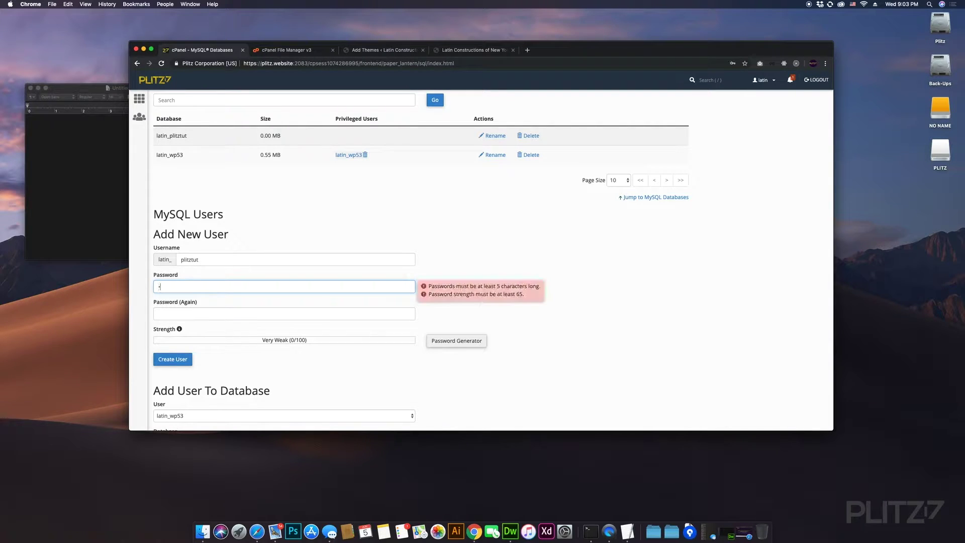
type("ssss")
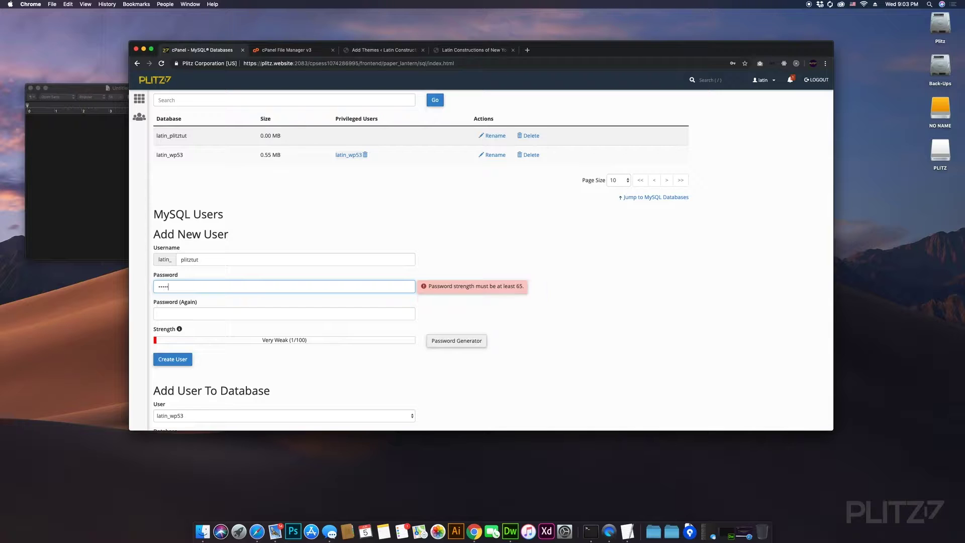
type("ssssss")
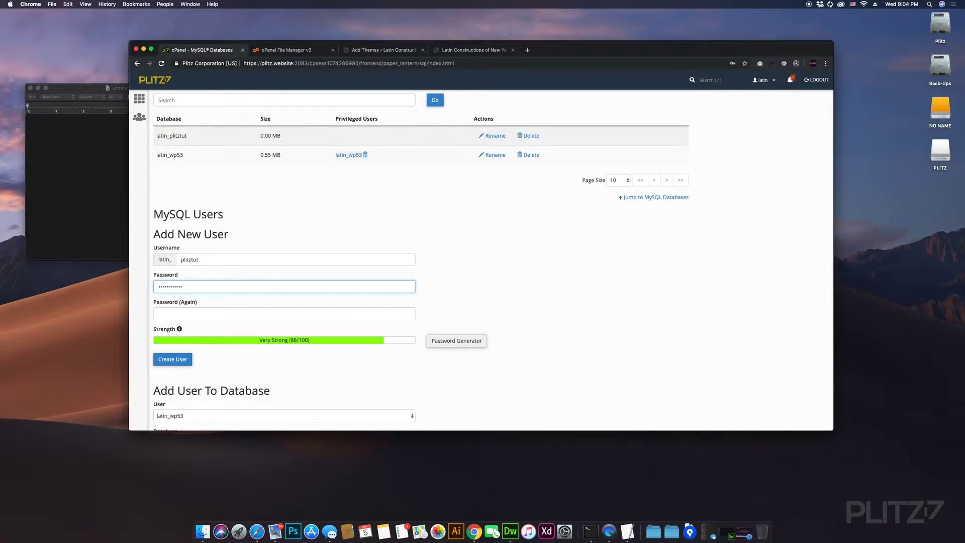
key("Tab")
type("ssssssss")
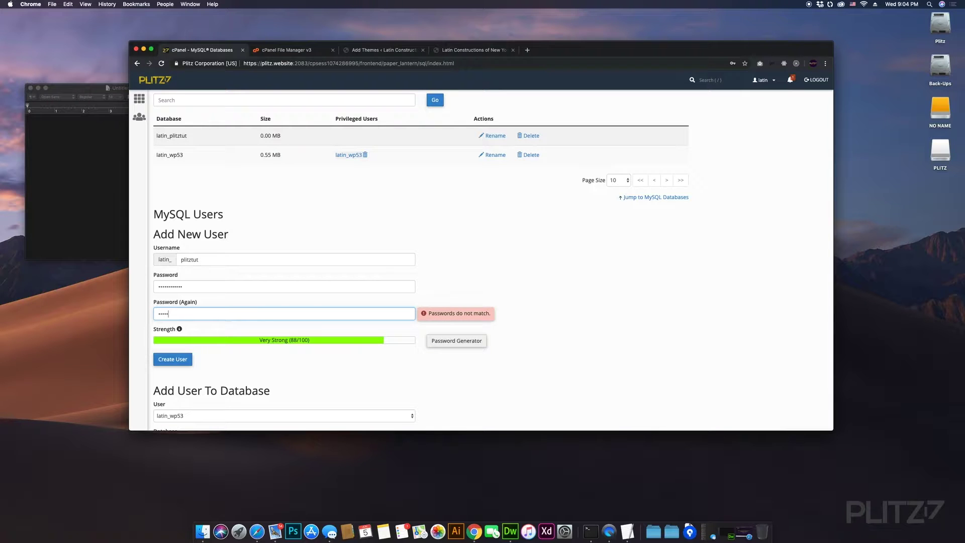
type("ssss")
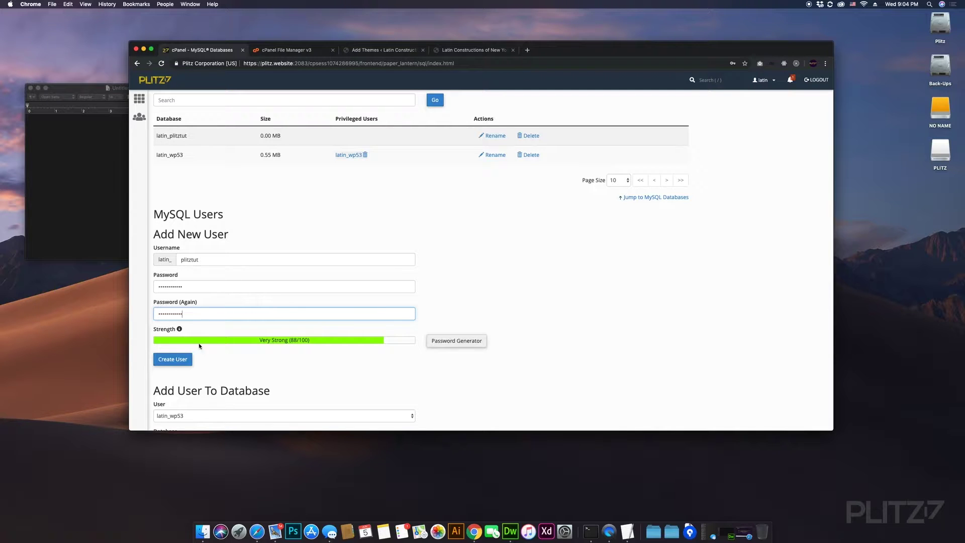
left_click(176, 360)
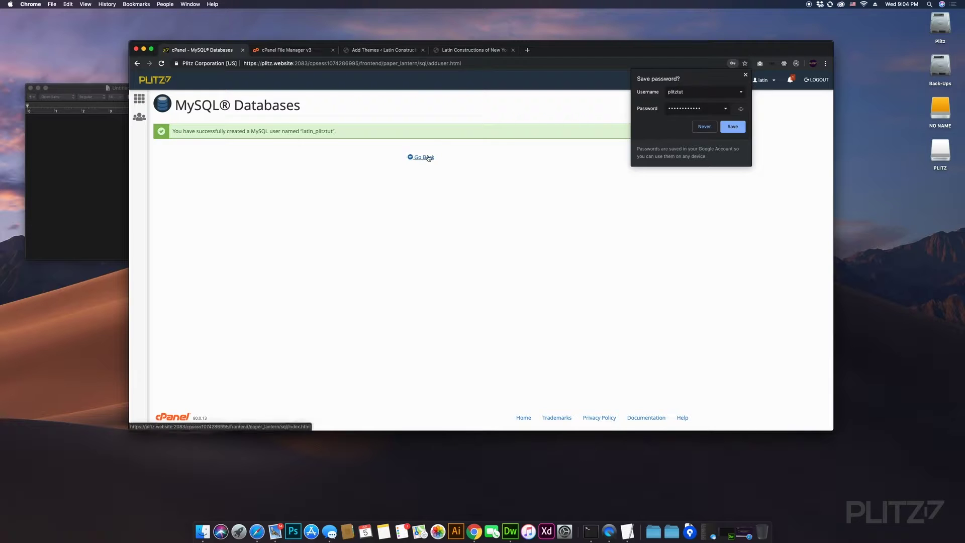
- Go back to the MySQL Databases overview and select the latin_plitztut database name for copying
left_click(427, 157)
scroll(542, 222, "down", 5)
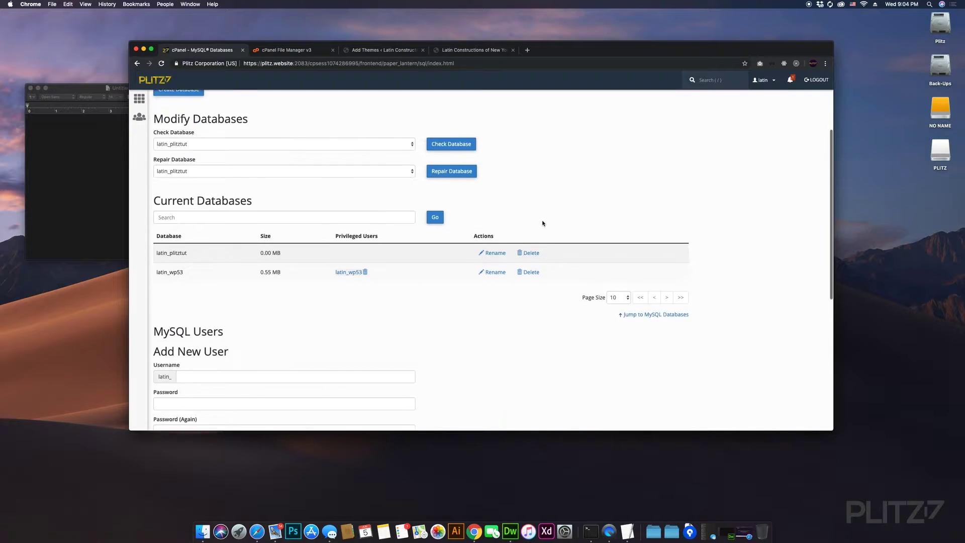
scroll(467, 266, "down", 7)
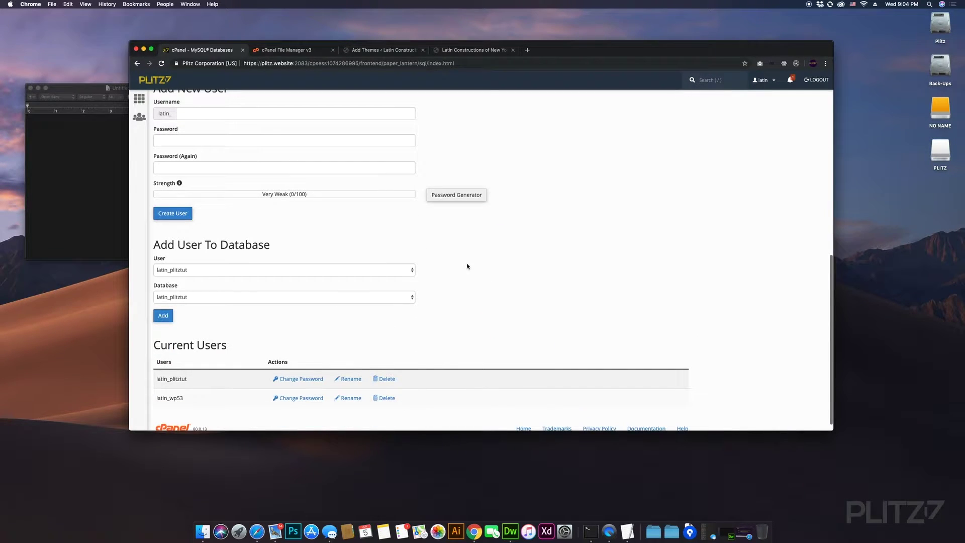
scroll(468, 267, "up", 12)
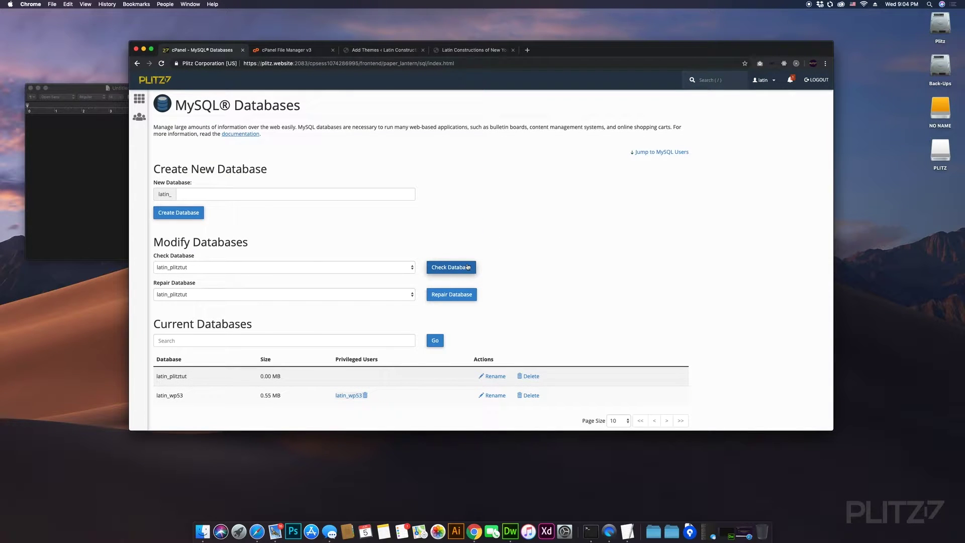
scroll(537, 237, "down", 6)
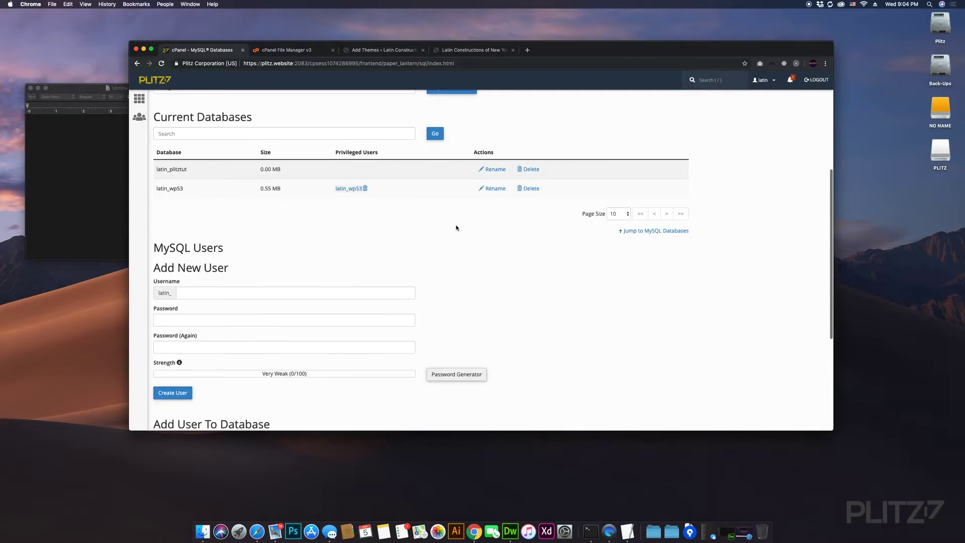
scroll(204, 198, "up", 1)
left_click_drag(189, 195, 158, 192)
key("super+c")
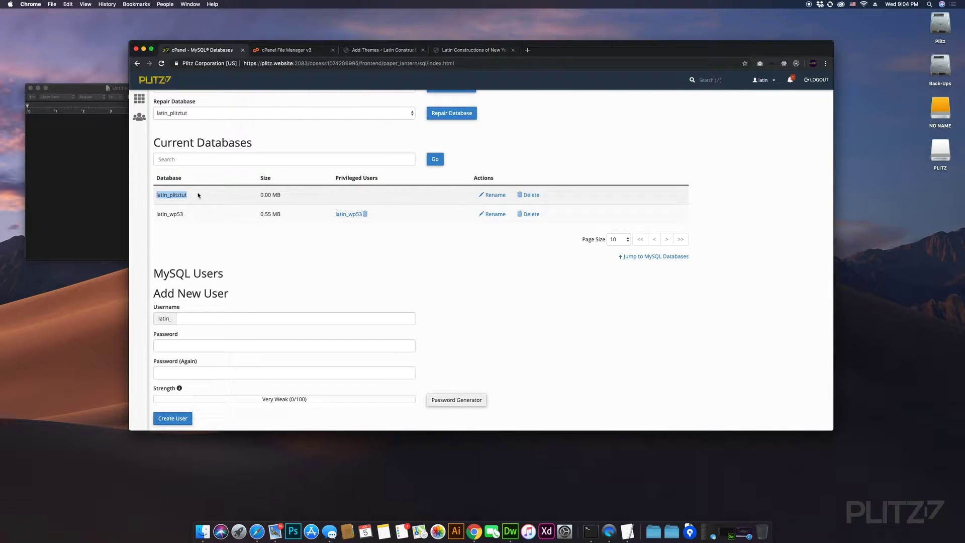
- Start the TextEdit credentials note with DB: and USER: lines holding latin_plitztut
left_click(48, 139)
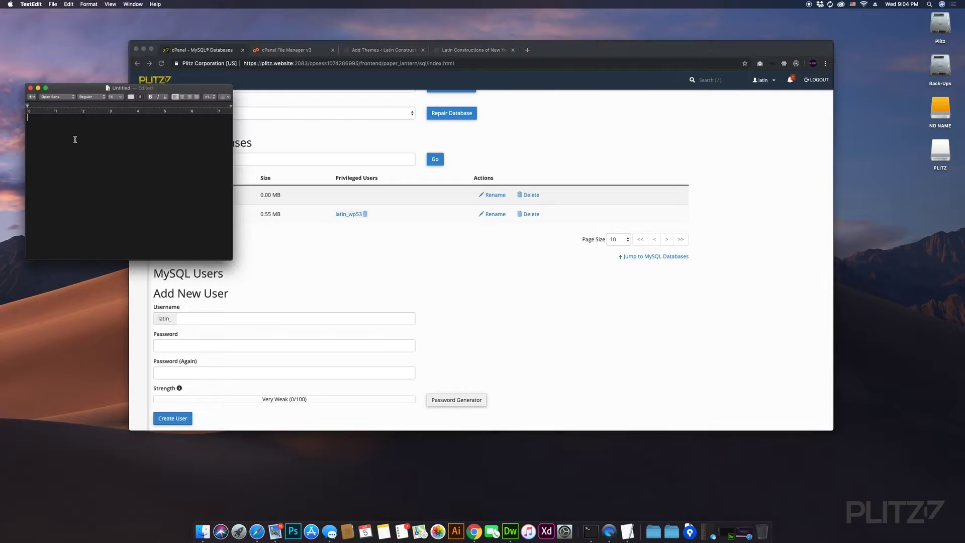
type("DB:")
key("super+v")
left_click(451, 296)
scroll(391, 312, "down", 5)
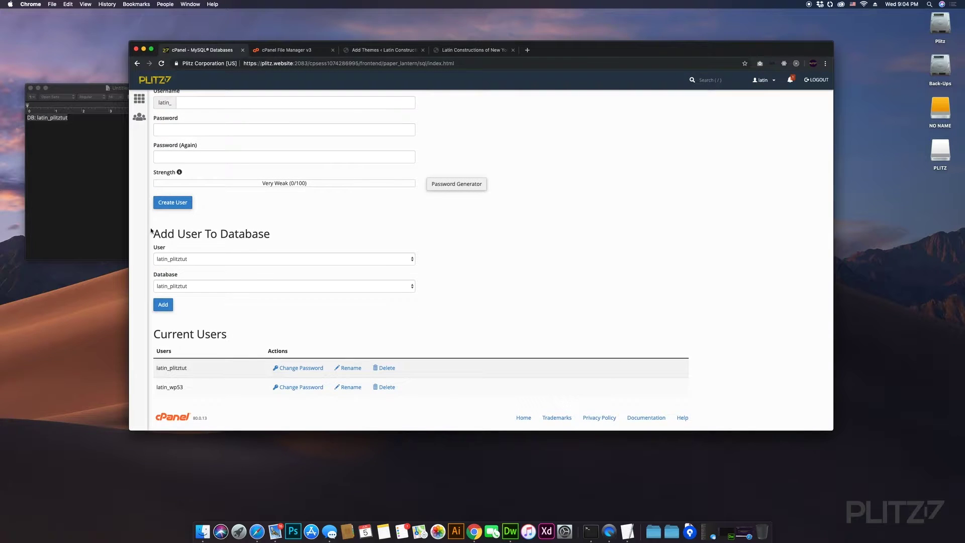
left_click(89, 134)
key("Return")
type("USER")
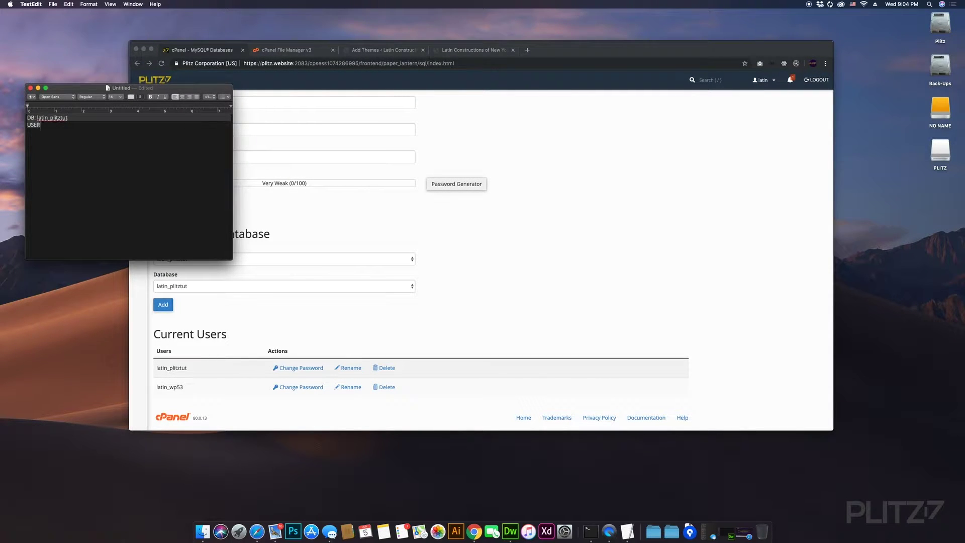
type(":")
key("super+v")
- Add a PASSWORD: line with the user's password, then reposition the note and return to cPanel
key("Return")
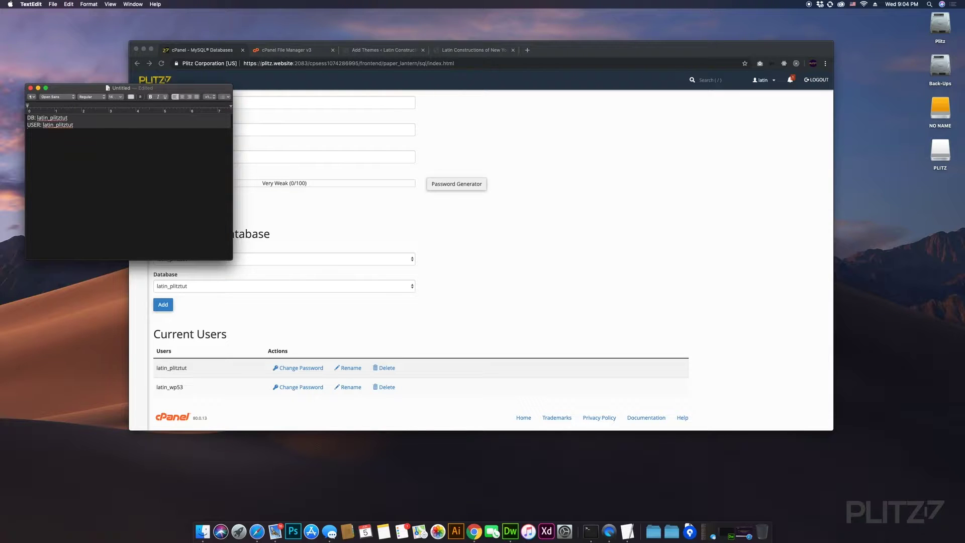
type("PASSWORD:")
key("super+v")
key("BackSpace")
key("BackSpace")
key("BackSpace")
key("BackSpace")
key("BackSpace")
key("BackSpace")
key("BackSpace")
key("BackSpace")
key("BackSpace")
key("BackSpace")
key("BackSpace")
key("BackSpace")
key("BackSpace")
type("TUTOR")
key("BackSpace")
key("BackSpace")
key("BackSpace")
key("BackSpace")
key("BackSpace")
type("Tutorial123")
left_click(435, 239)
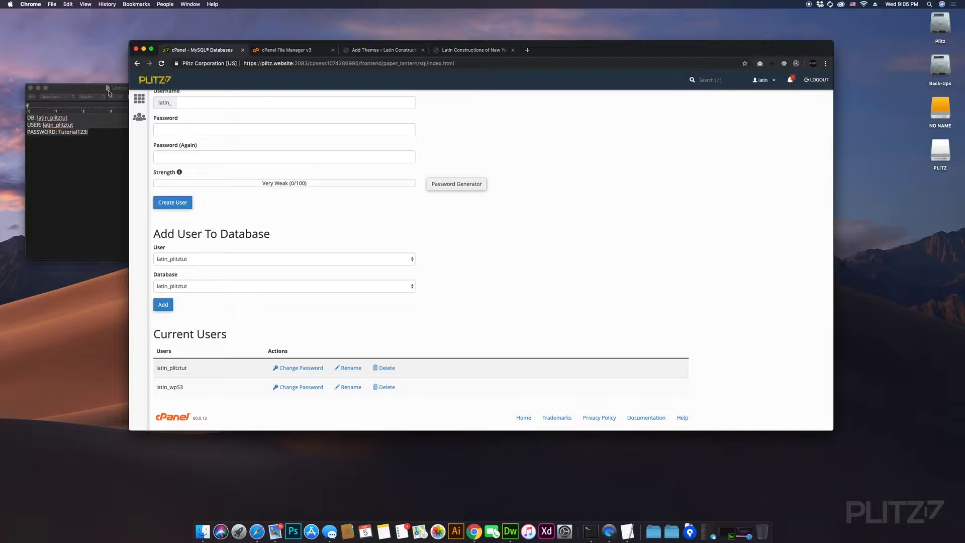
left_click_drag(79, 89, 70, 100)
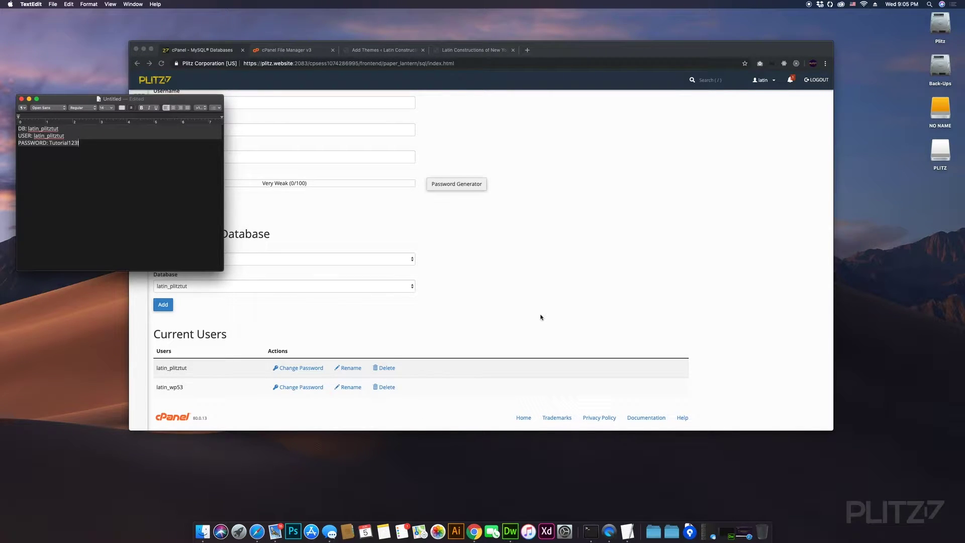
left_click(564, 238)
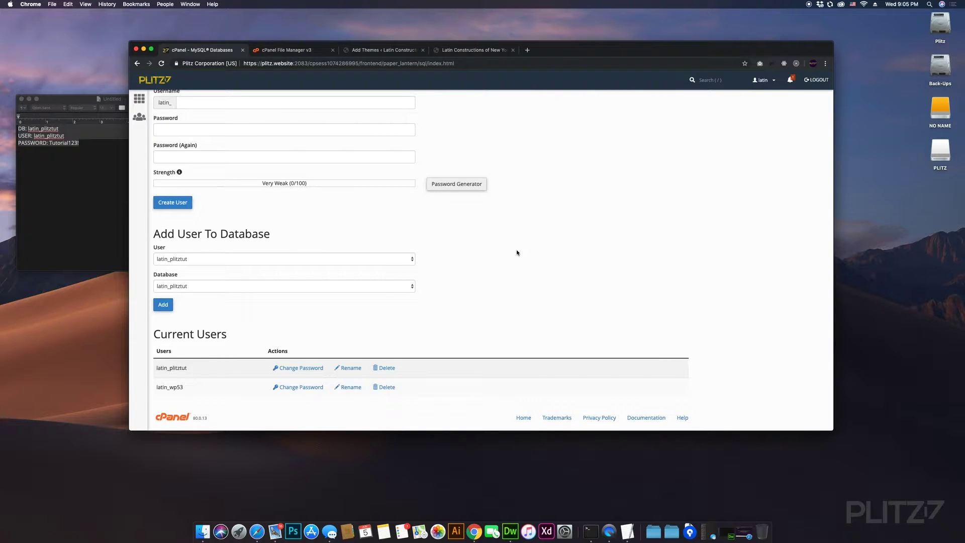
- Scroll the MySQL Databases page to locate the Add User To Database section
scroll(518, 248, "up", 15)
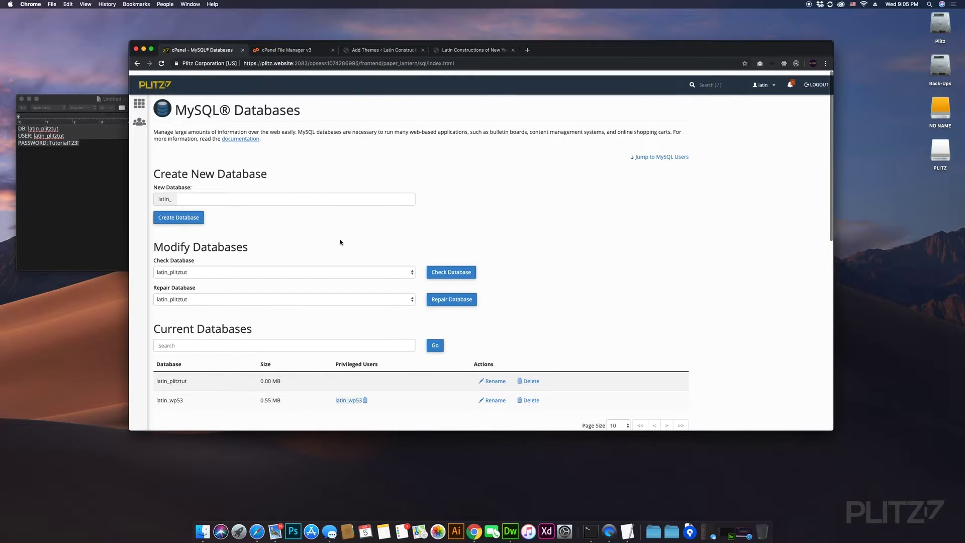
scroll(374, 261, "down", 3)
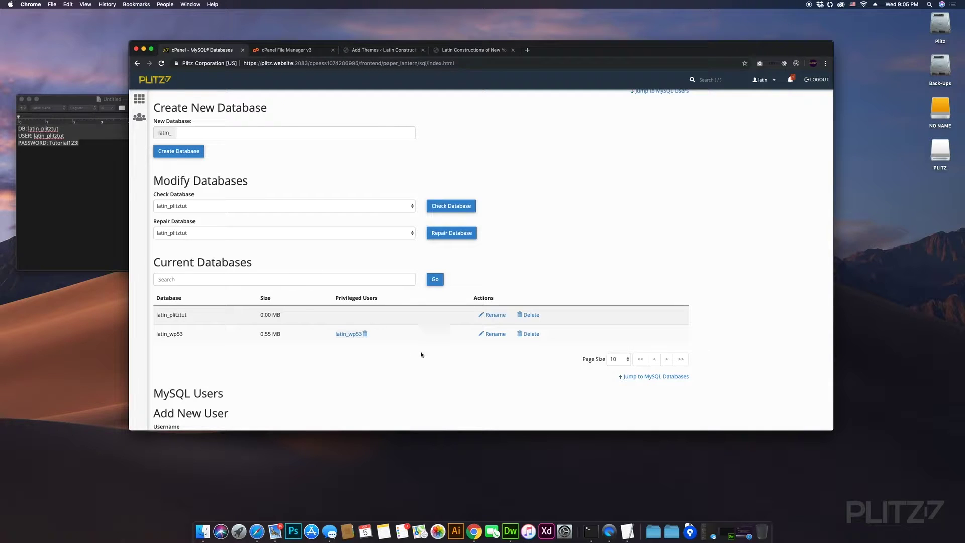
scroll(426, 352, "down", 5)
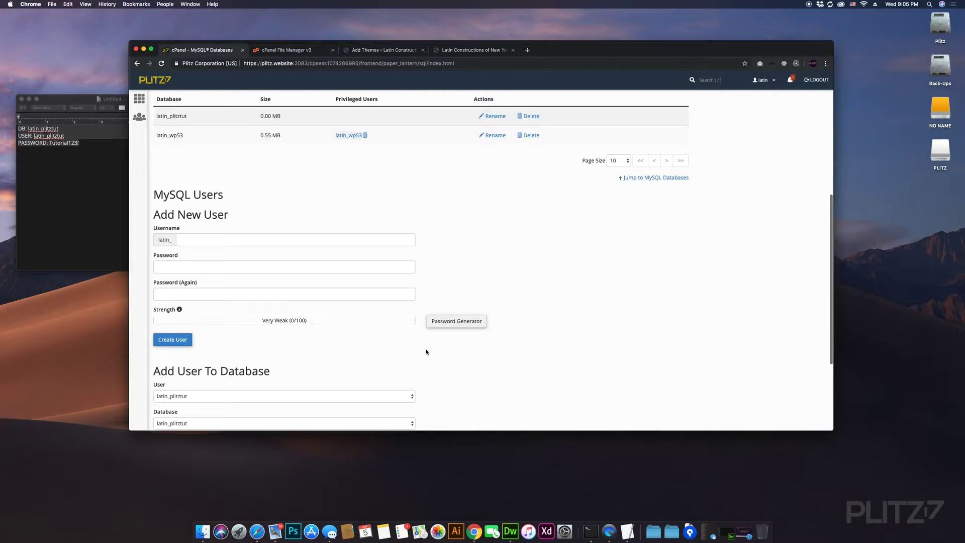
scroll(189, 181, "up", 2)
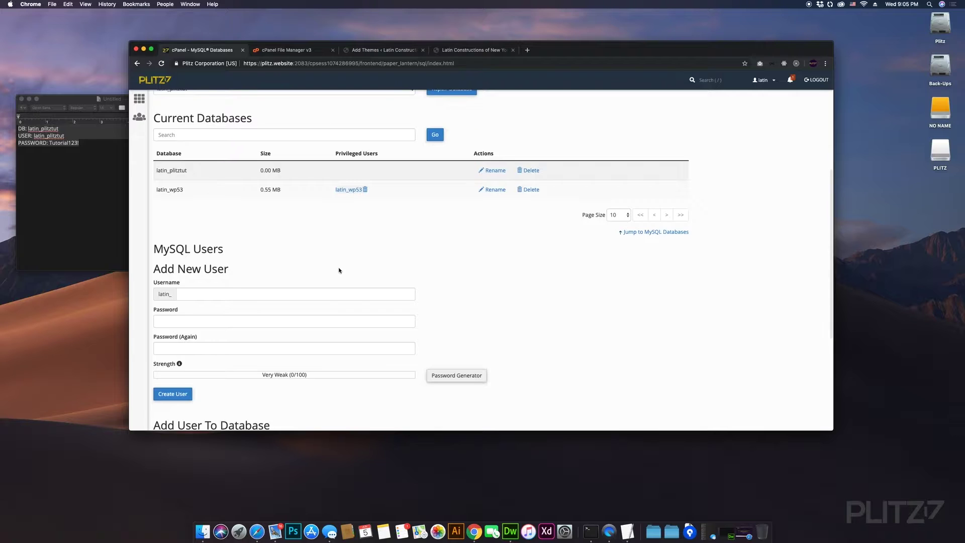
scroll(338, 270, "down", 4)
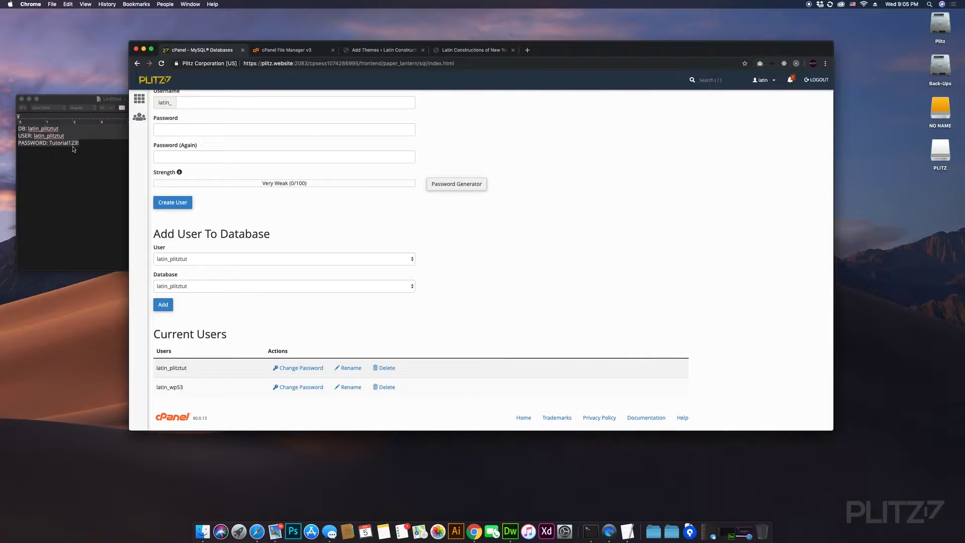
scroll(319, 247, "up", 1)
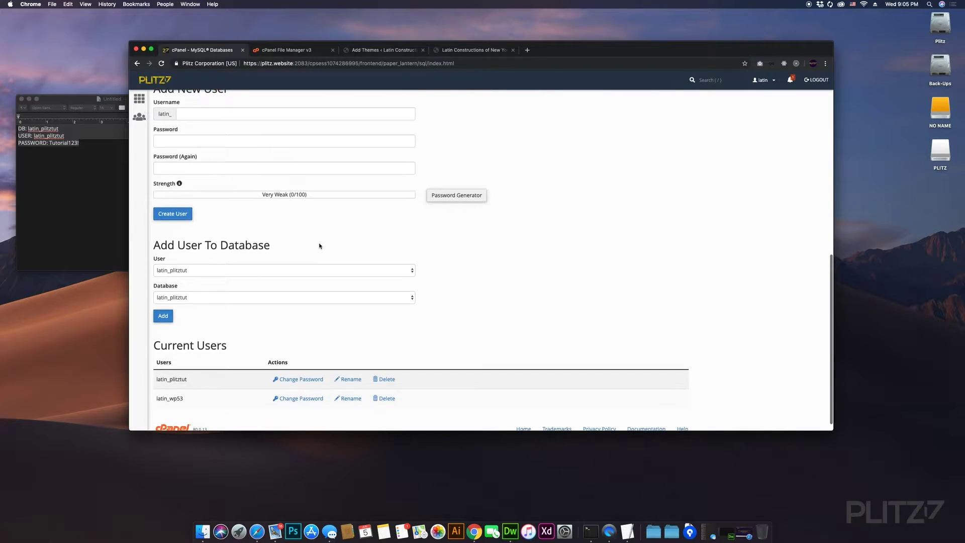
scroll(354, 256, "up", 4)
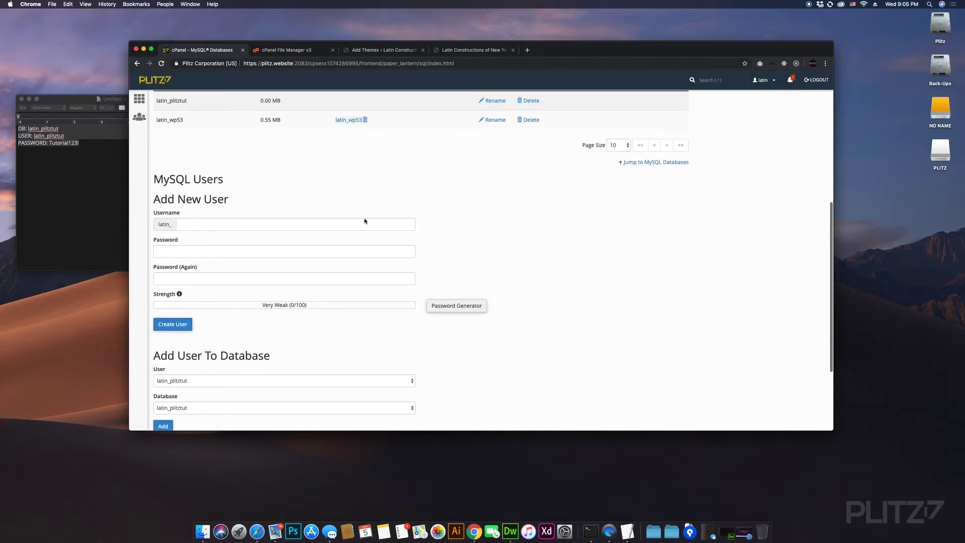
scroll(481, 282, "down", 4)
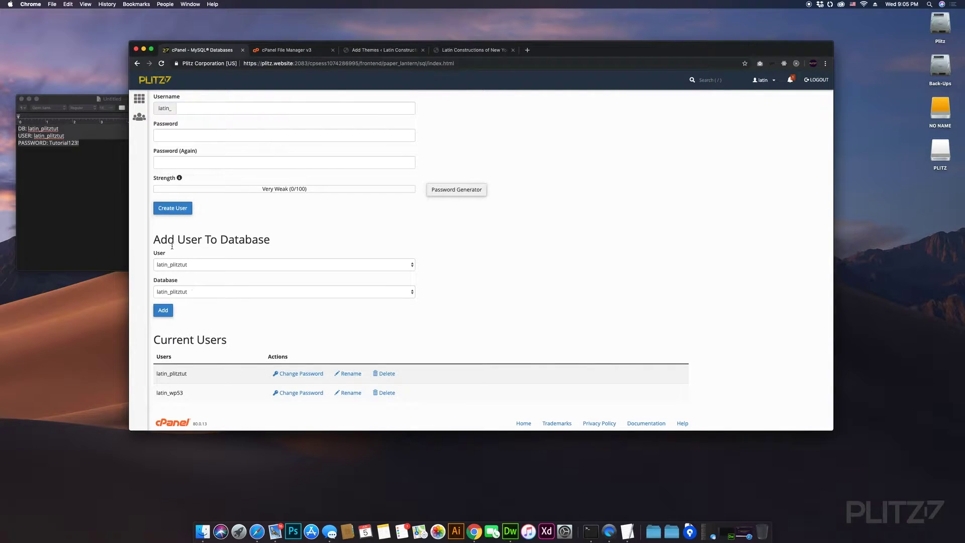
left_click_drag(185, 240, 250, 240)
left_click(266, 242)
- Choose latin_plitztut as both user and database, then add the user
left_click(183, 264)
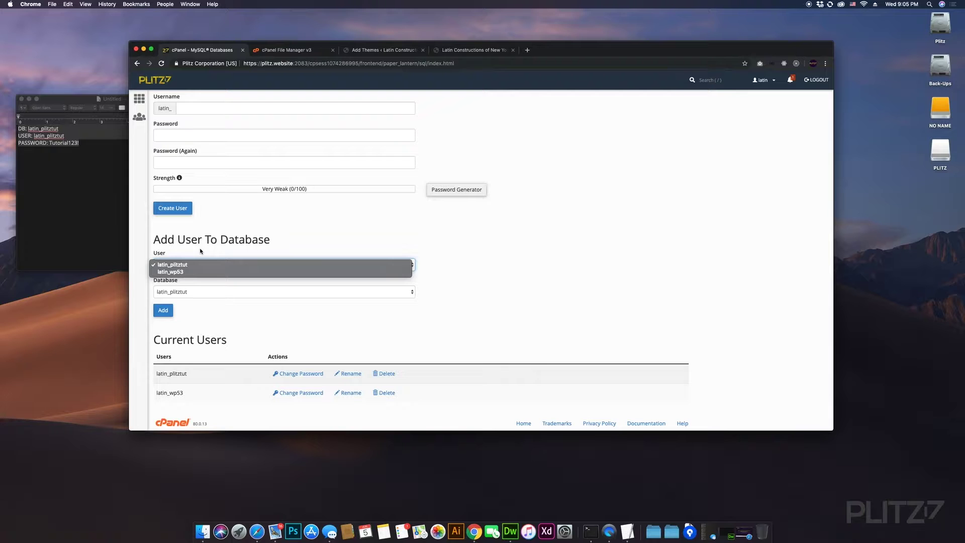
left_click(197, 262)
left_click(183, 297)
left_click(171, 320)
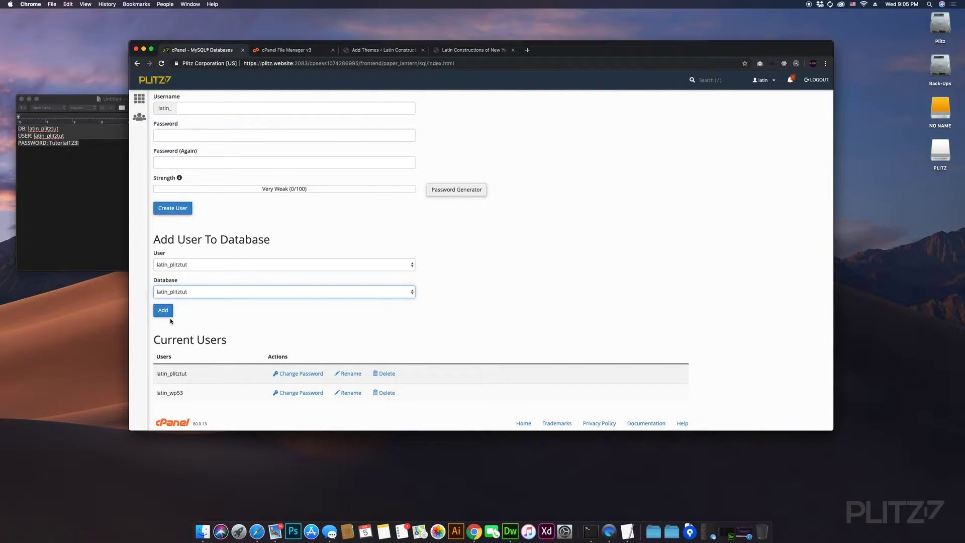
left_click(167, 312)
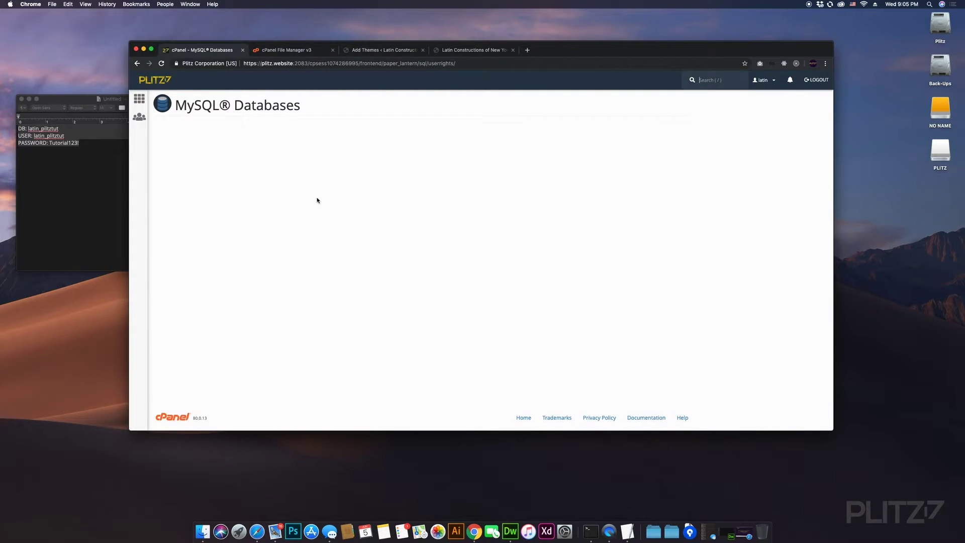
- Tick ALL PRIVILEGES for latin_plitztut, save with Make Changes, and go back to the overview
left_click(182, 172)
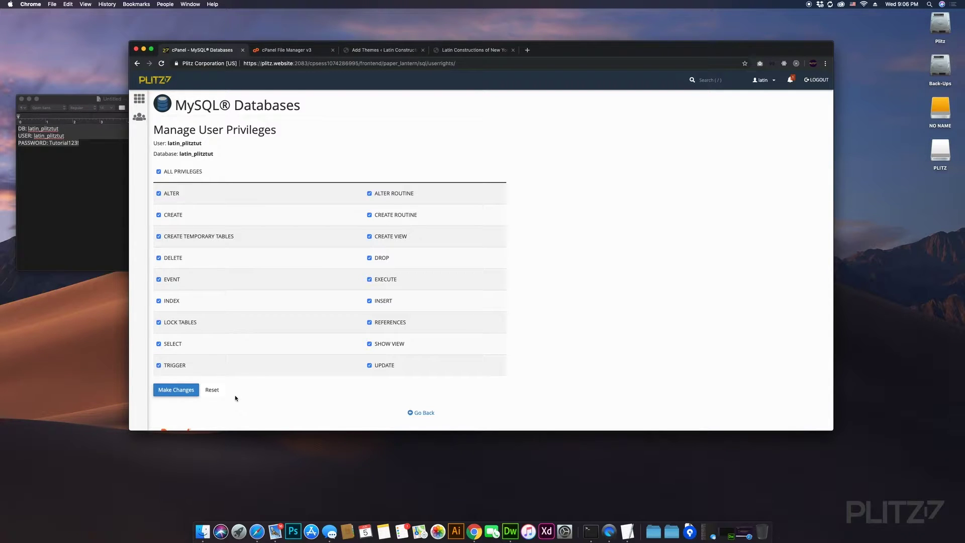
left_click(170, 391)
left_click(433, 413)
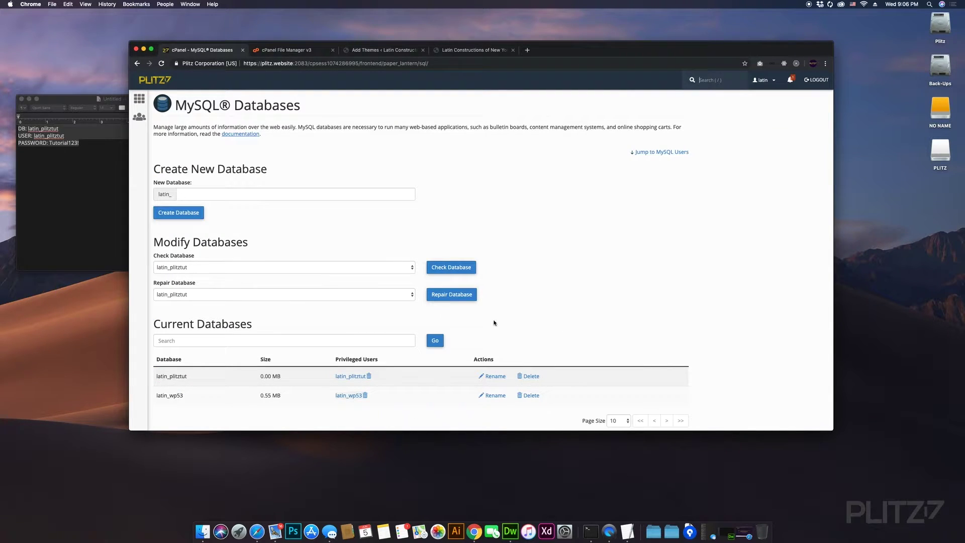
- Scroll to Current Databases and highlight the latin_wp53 database name
scroll(362, 317, "down", 3)
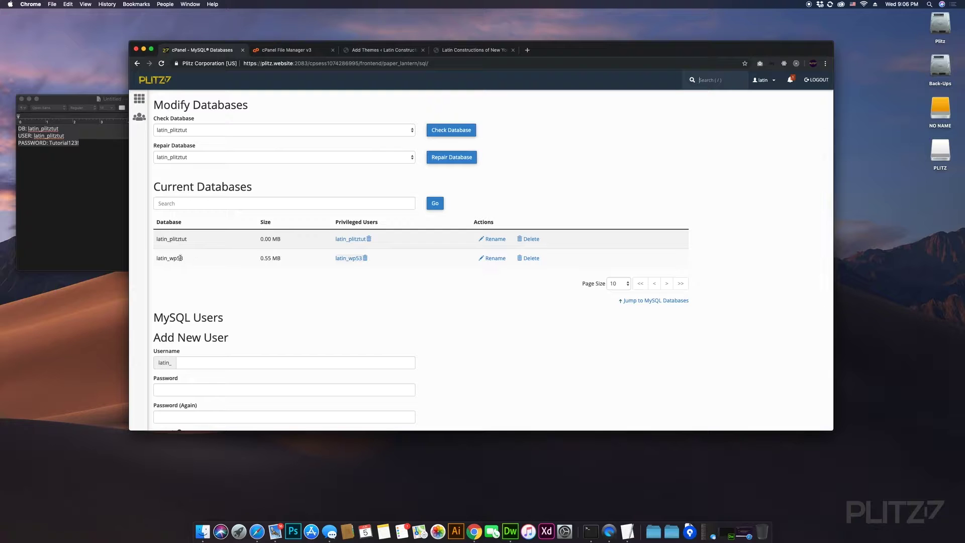
left_click(198, 259)
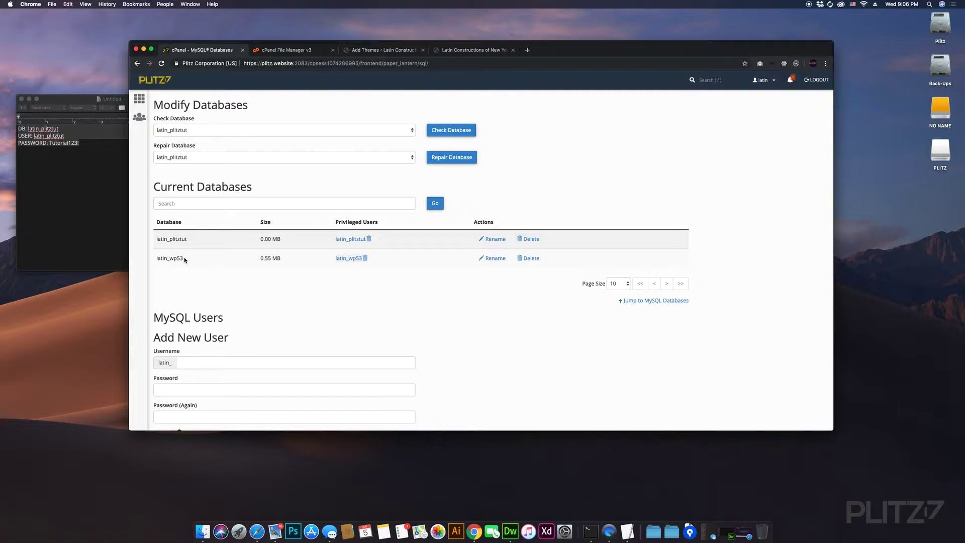
mouse_move(187, 259)
left_mouse_down()
mouse_move(177, 260)
mouse_move(194, 260)
left_mouse_up()
left_click(194, 260)
left_click(194, 260)
- Scroll through the Current Users list, then return to the cPanel home page
scroll(194, 260, "down", 3)
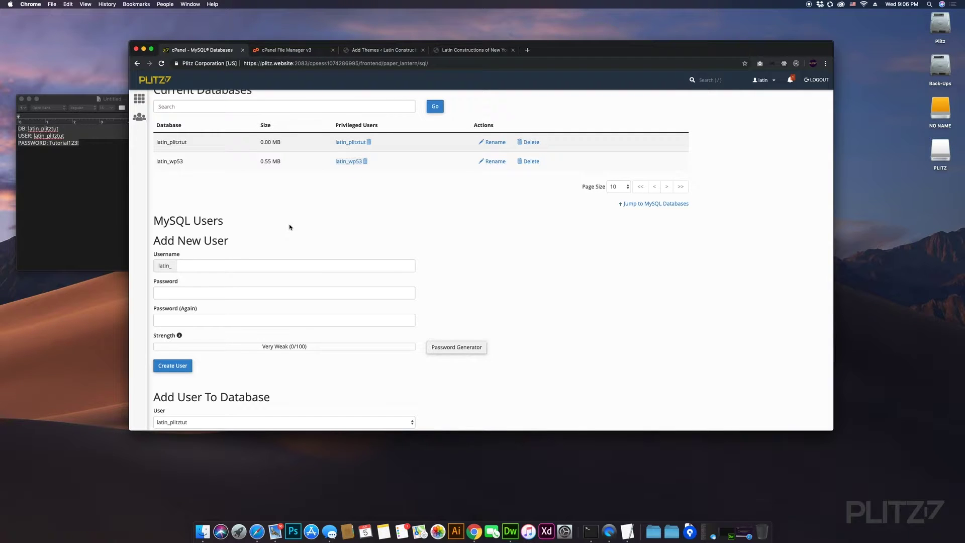
scroll(289, 227, "down", 5)
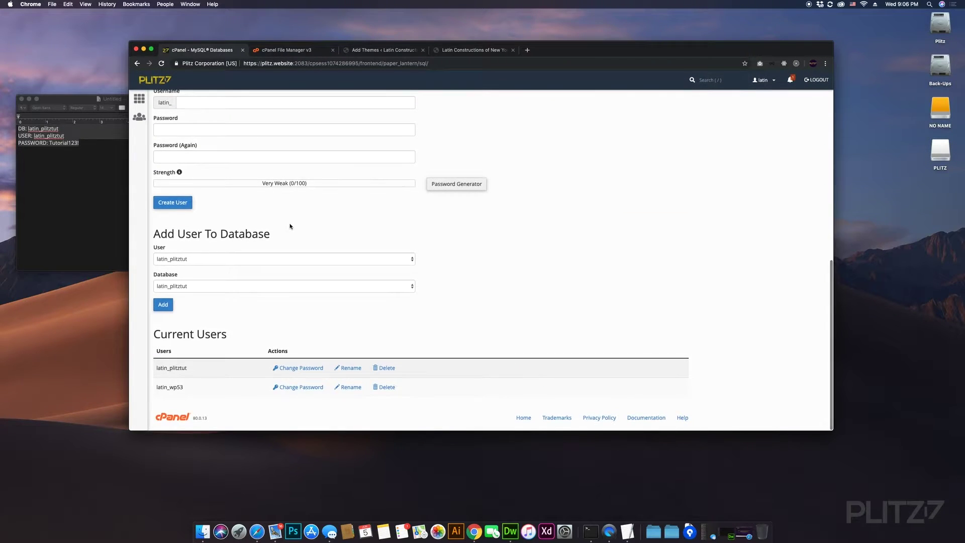
scroll(291, 225, "up", 10)
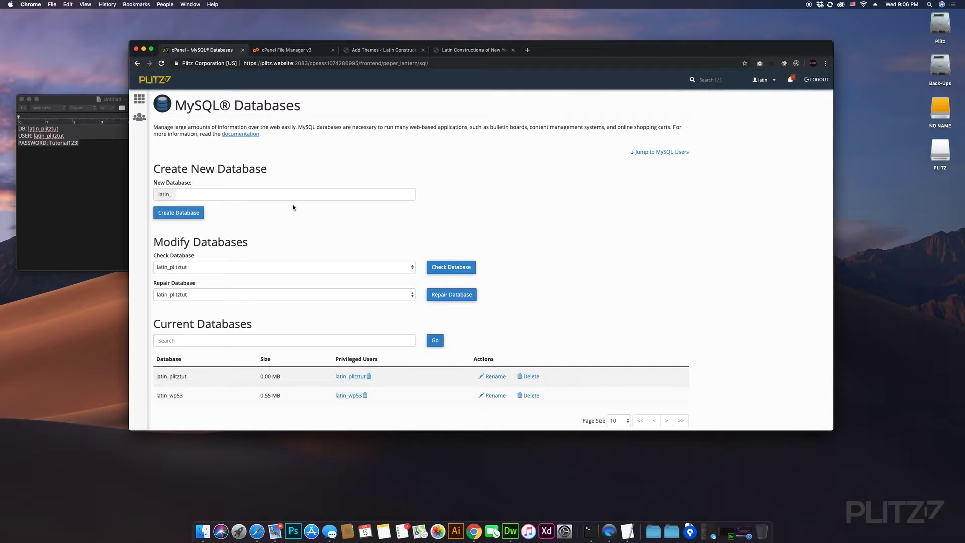
scroll(293, 208, "down", 2)
scroll(293, 208, "up", 3)
left_click(139, 99)
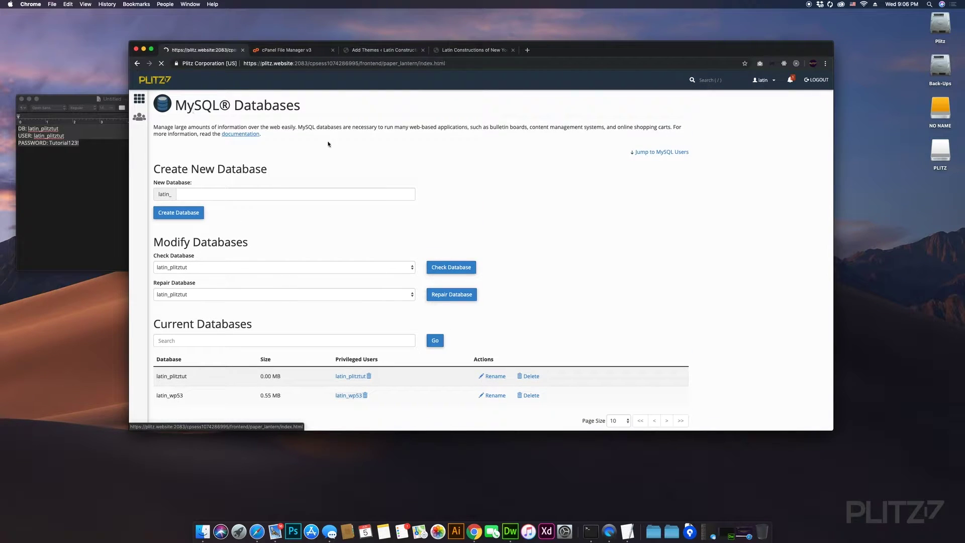
- In File Manager, open public_html to list the WordPress files and websitetwo folder
left_click(291, 50)
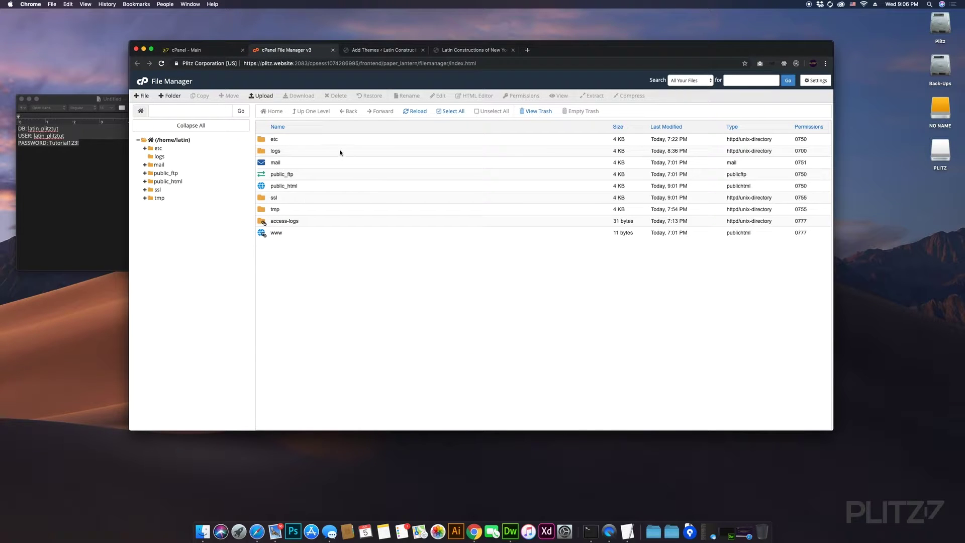
left_click(207, 51)
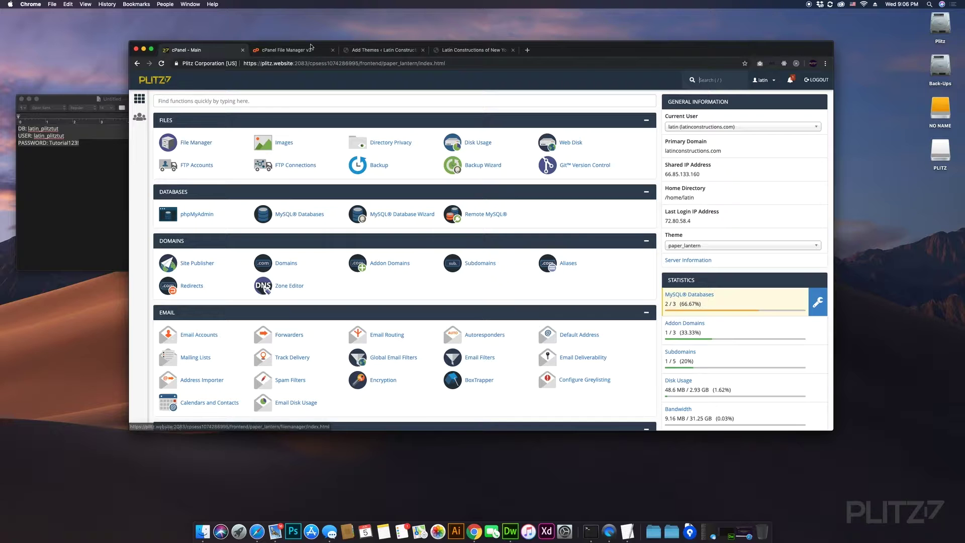
left_click(311, 48)
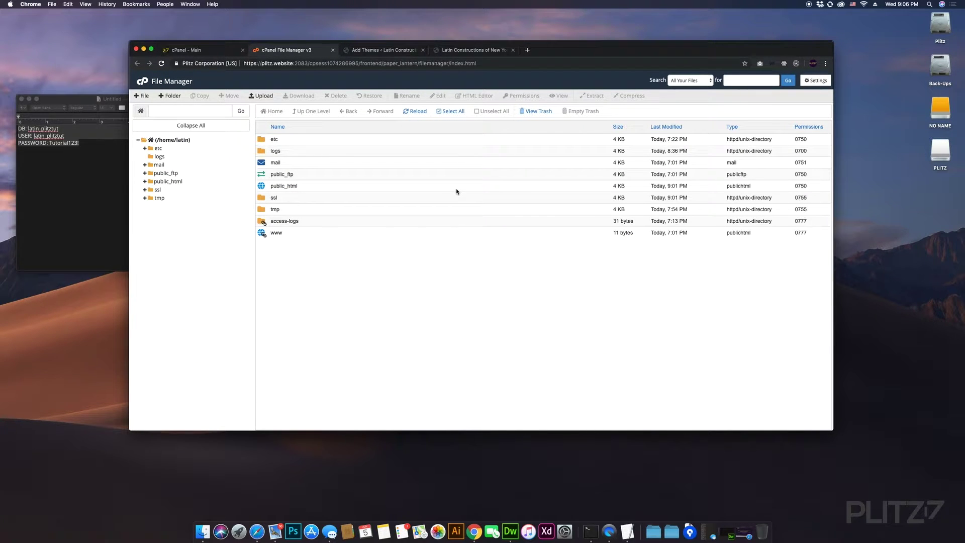
left_click(167, 182)
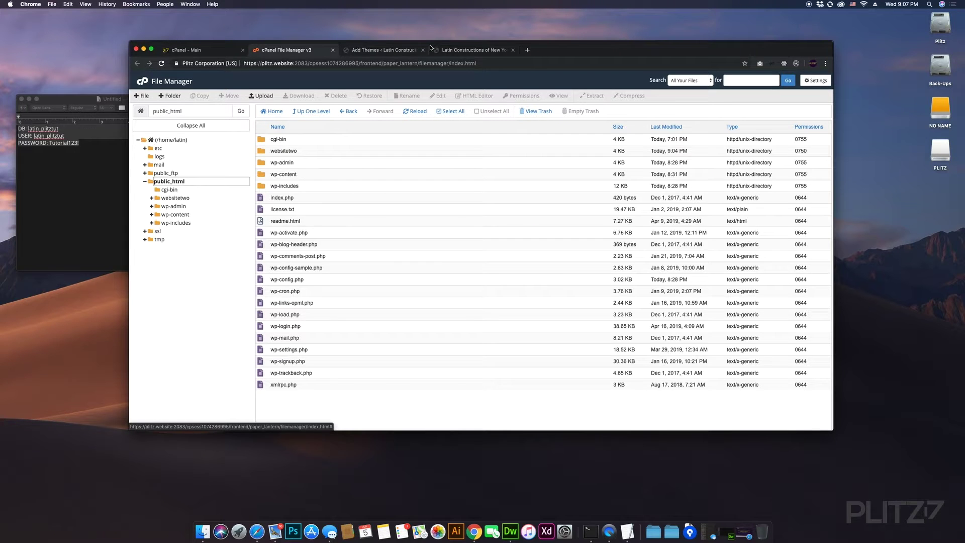
- Glance at the New York site and Add Themes tabs, then come back to File Manager
left_click(457, 49)
left_click(392, 50)
left_click(464, 50)
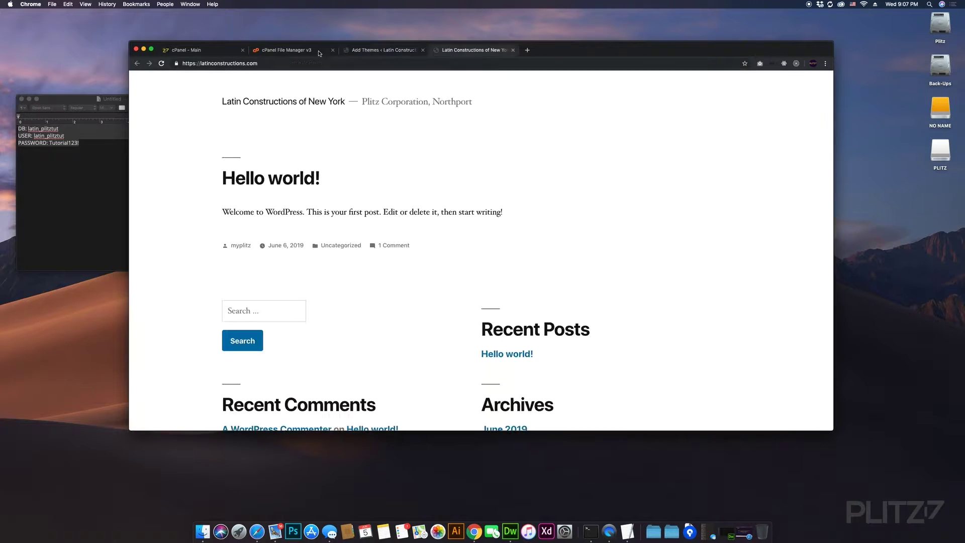
left_click(297, 50)
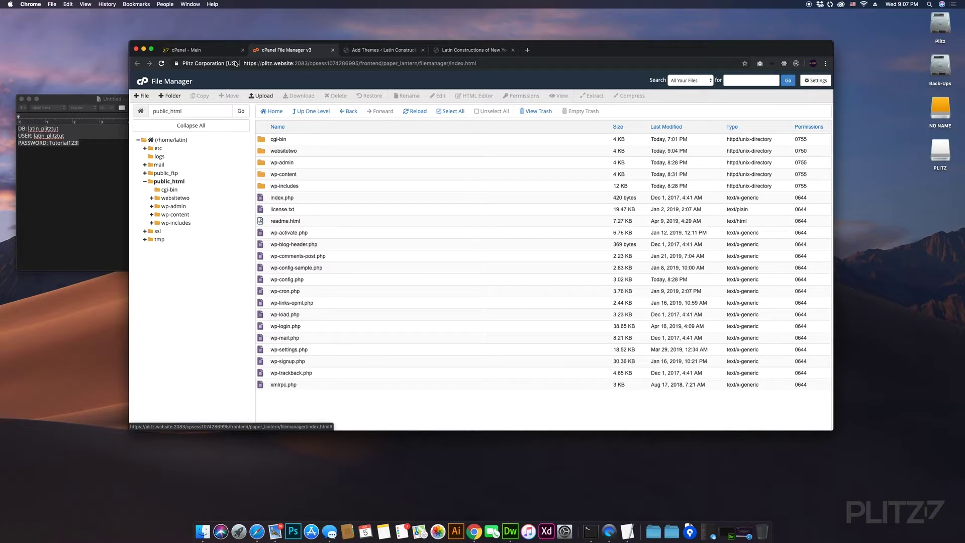
- Check that websitetwo holds only cgi-bin, glance at the New York site, and return to cPanel home
left_click(184, 199)
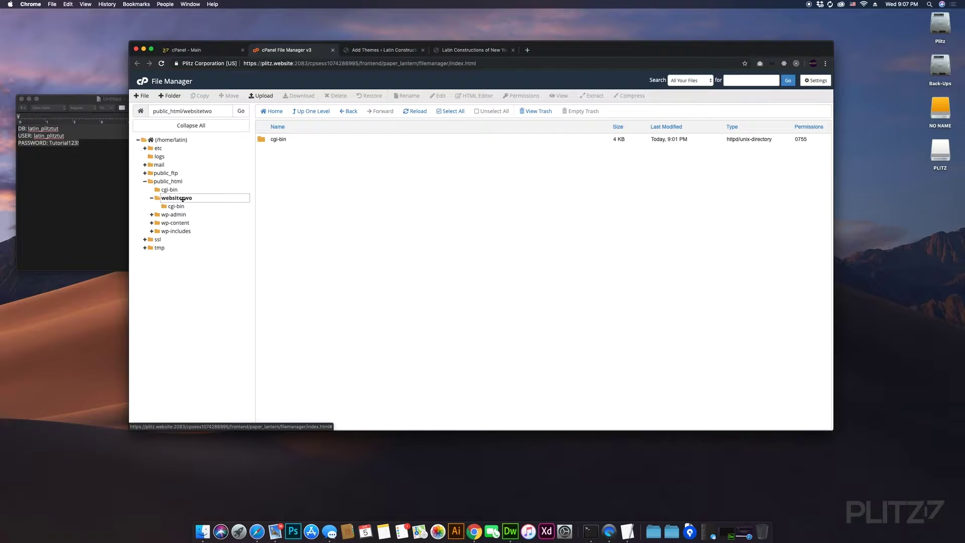
left_click(203, 51)
left_click(294, 50)
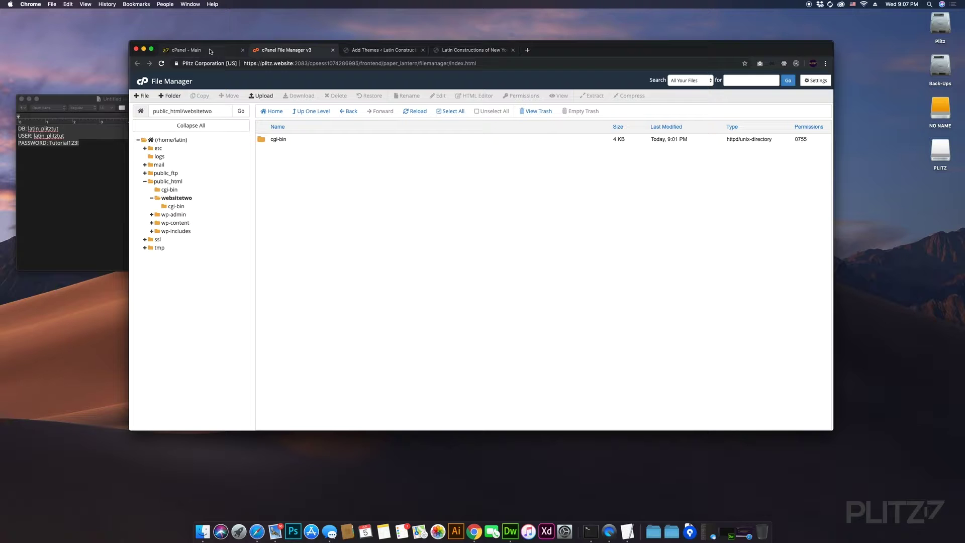
left_click(470, 50)
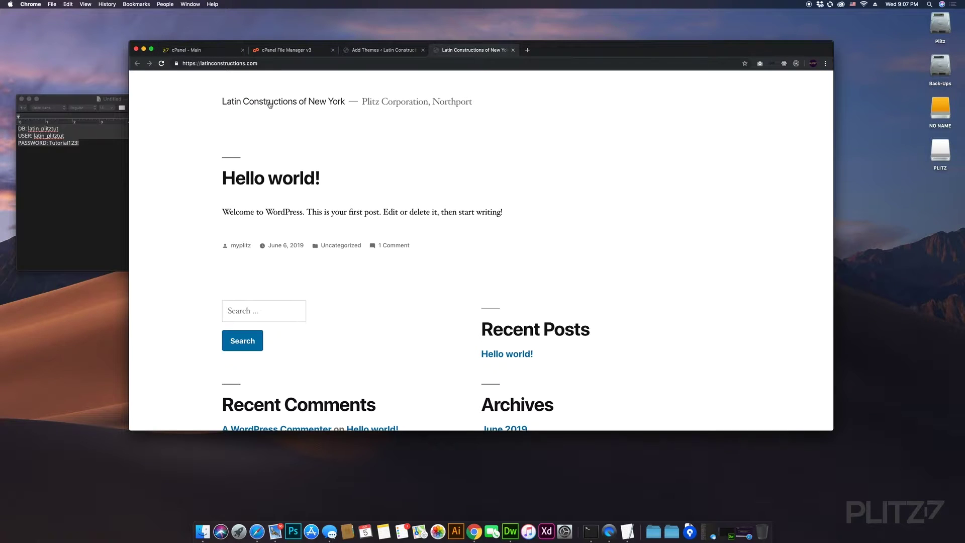
left_click(228, 51)
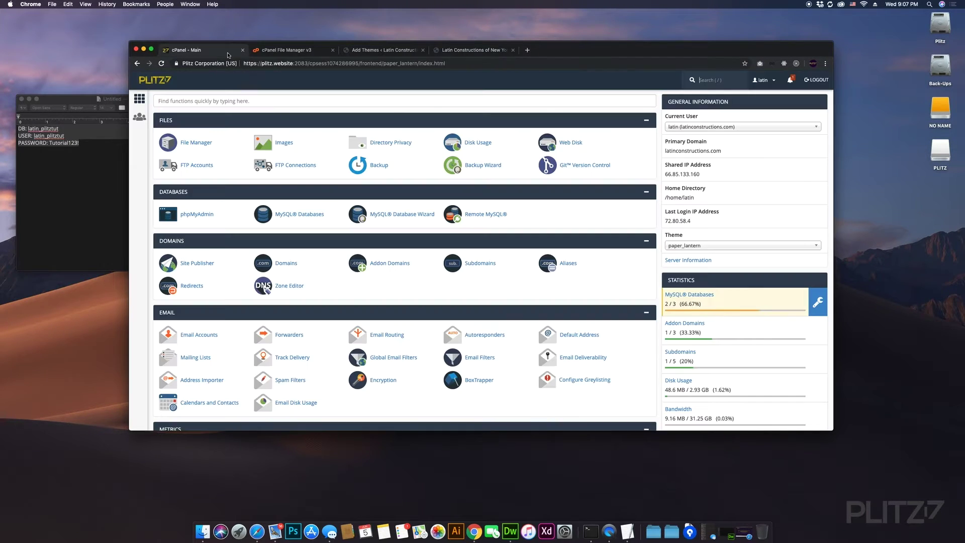
- Trim websitetwo from latinconstructionli.com's document root so it points to /public_html/, then copy the domain
left_click(393, 265)
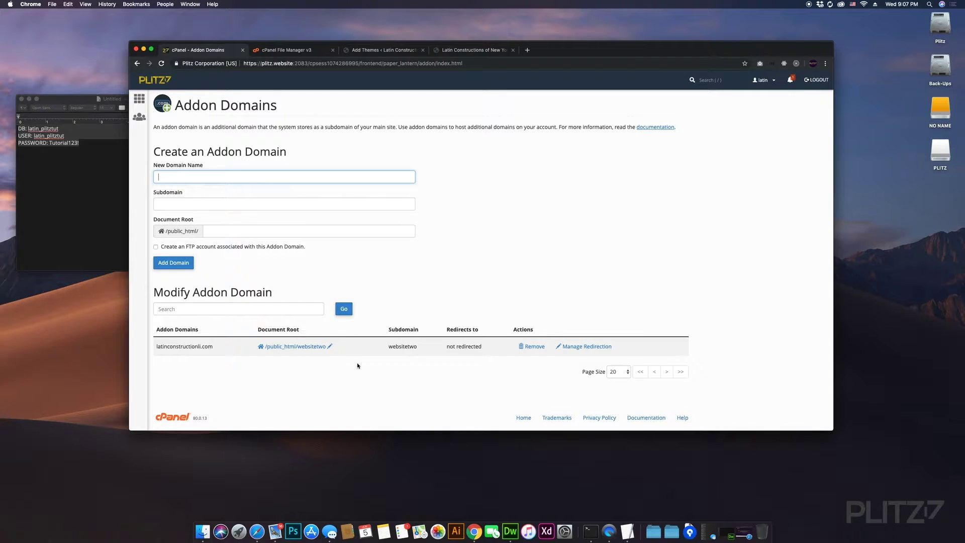
left_click(330, 346)
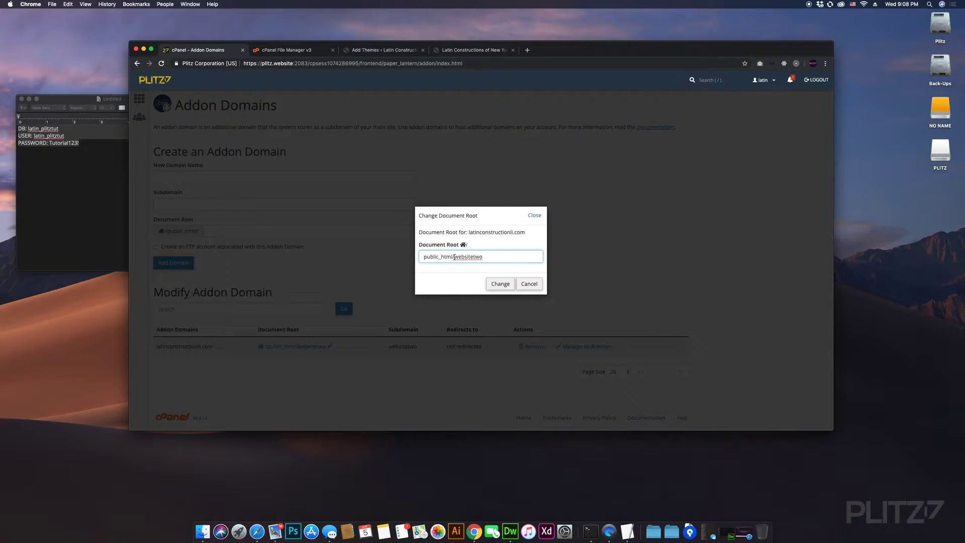
left_click_drag(455, 257, 514, 257)
key("BackSpace")
key("BackSpace")
left_click(500, 283)
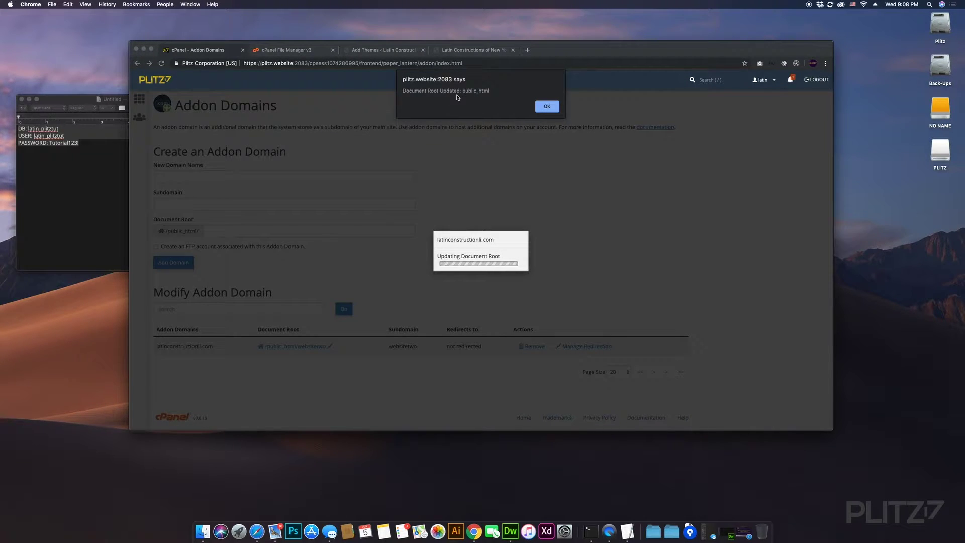
left_click(546, 106)
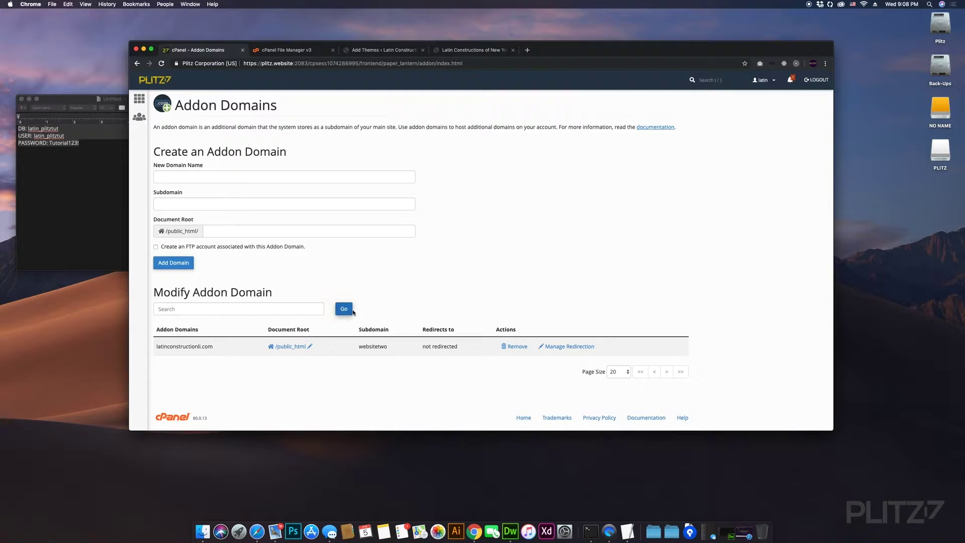
left_click_drag(214, 347, 156, 348)
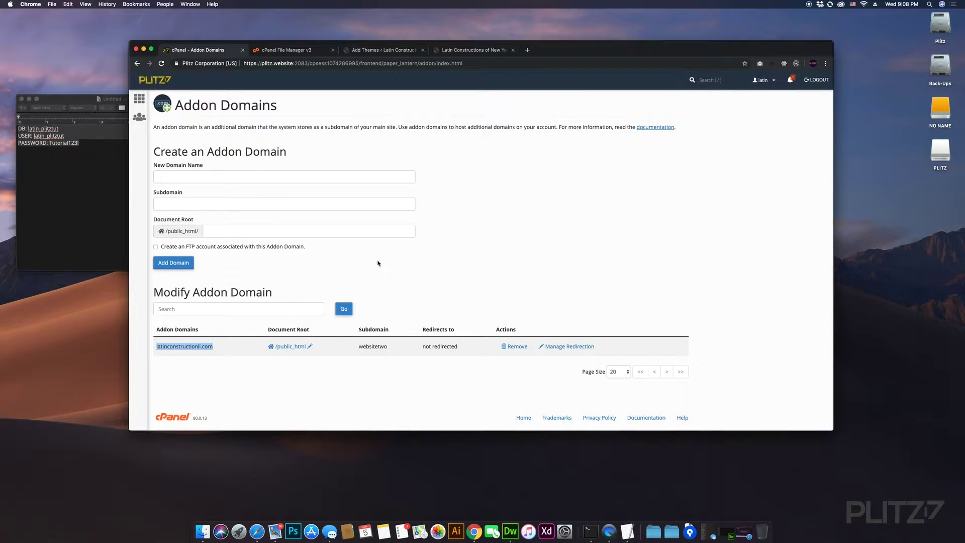
left_click(528, 50)
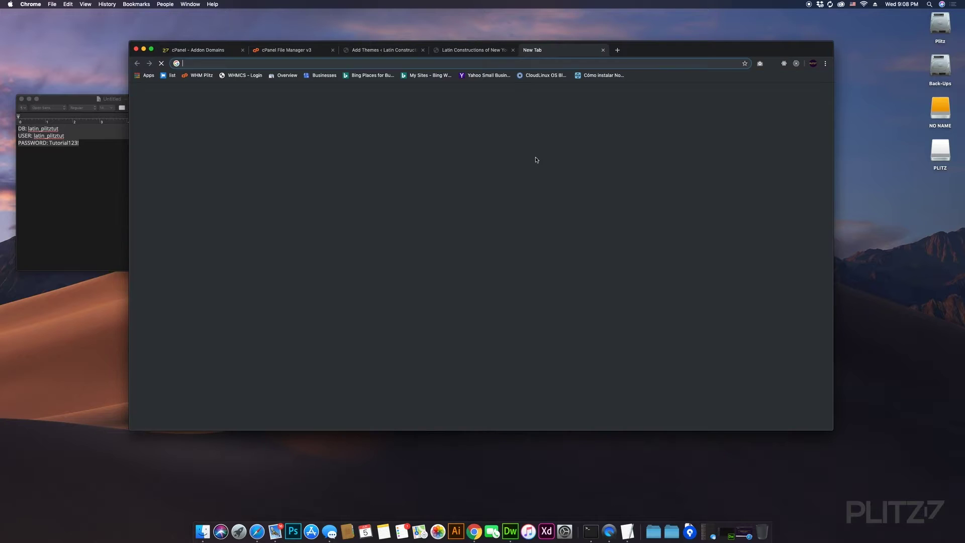
- Load latinconstructionli.com in the new tab and compare it with the New York site's Hello world page
type("latinconstructionli.com")
key("Return")
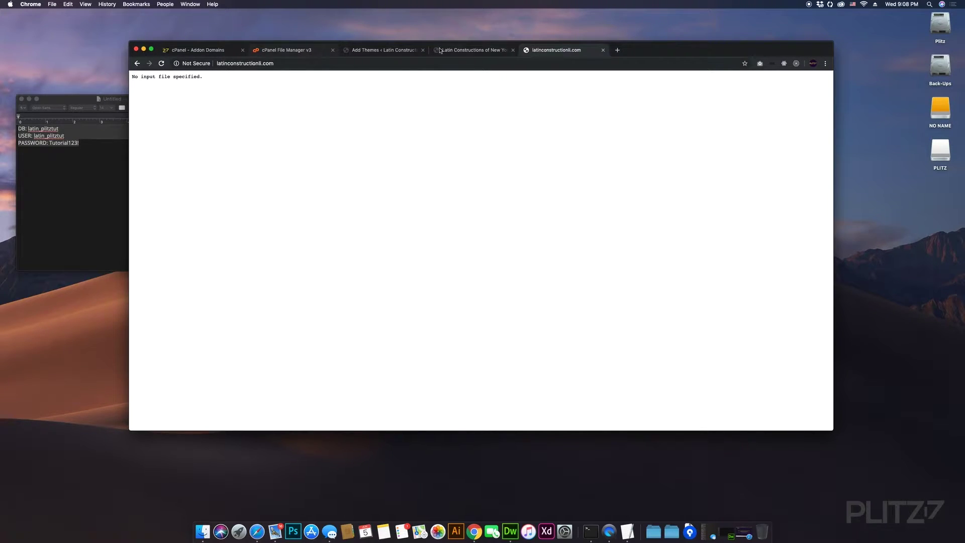
left_click(387, 50)
left_click(467, 50)
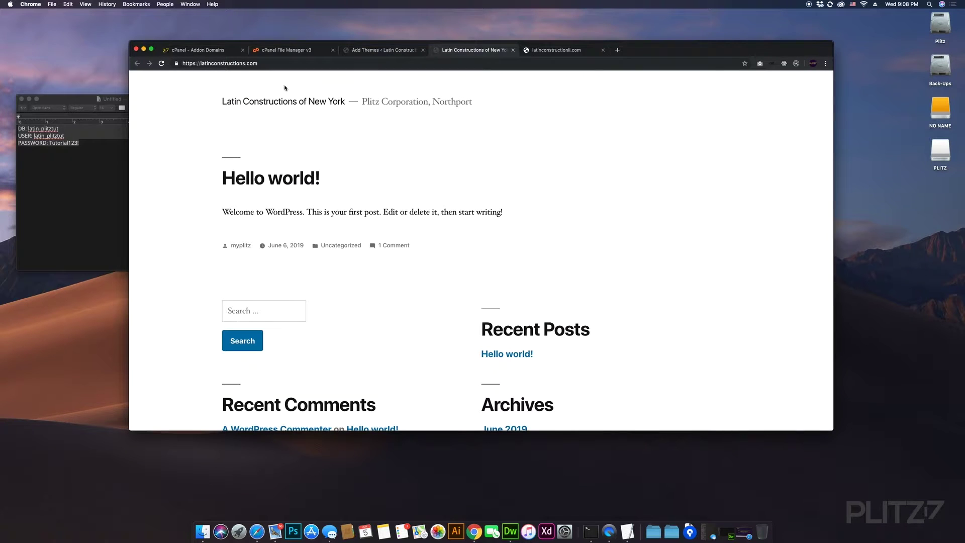
- Go back through the Addon Domains page to the File Manager
left_click(201, 49)
left_click(445, 293)
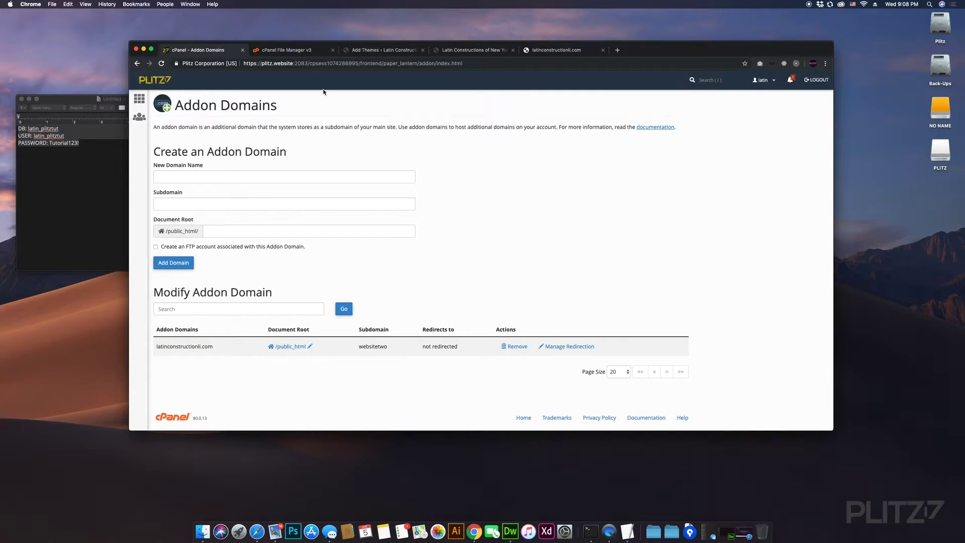
left_click(299, 50)
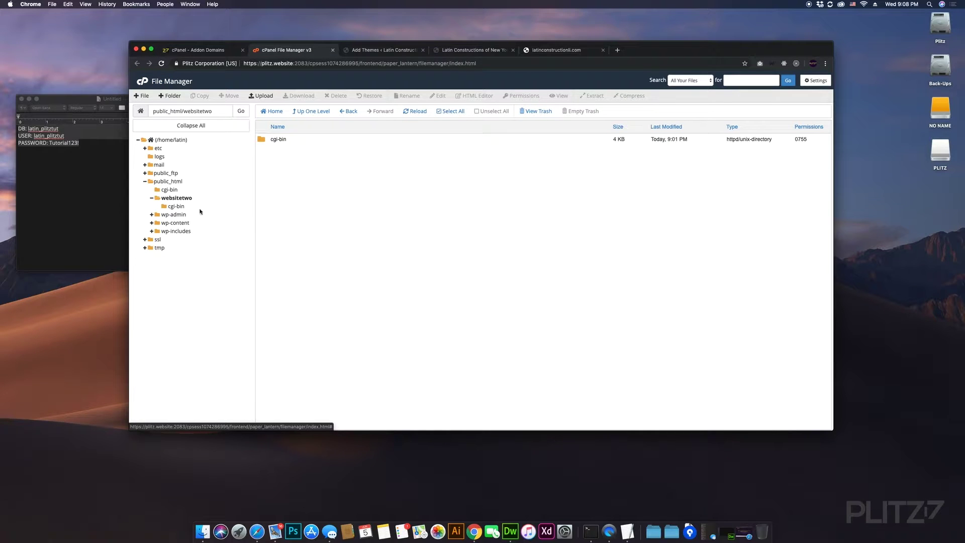
- Open websitetwo, check Addon Domains, then display public_html's WordPress files in File Manager
left_click(180, 199)
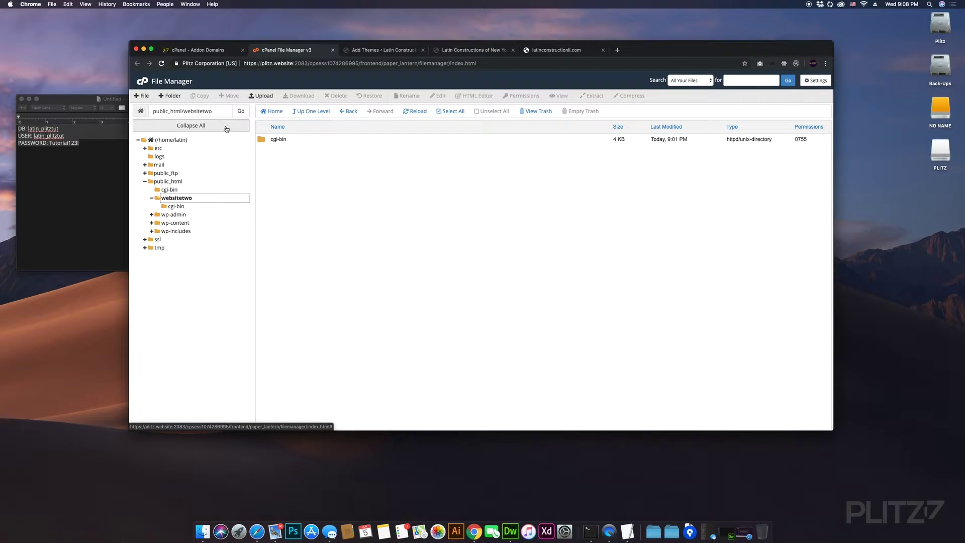
left_click(227, 52)
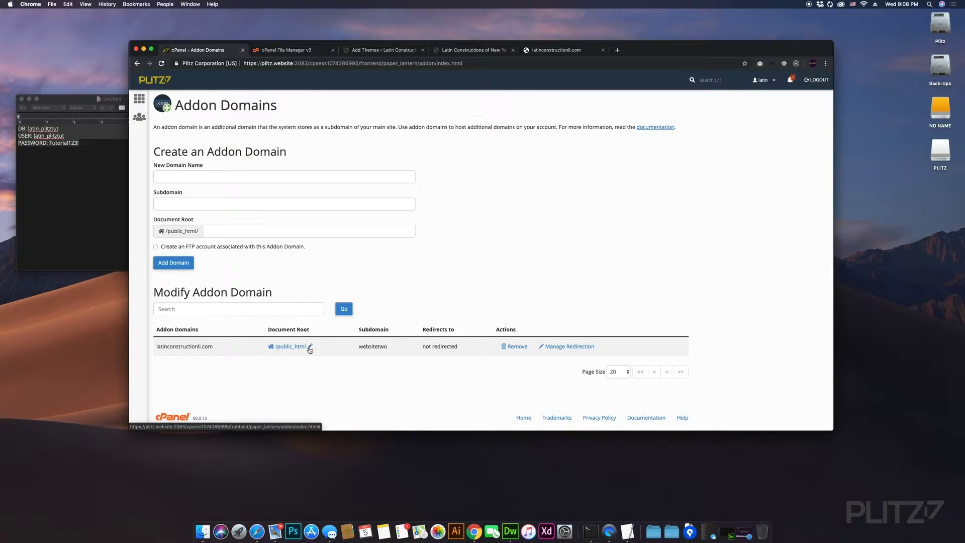
left_click(293, 50)
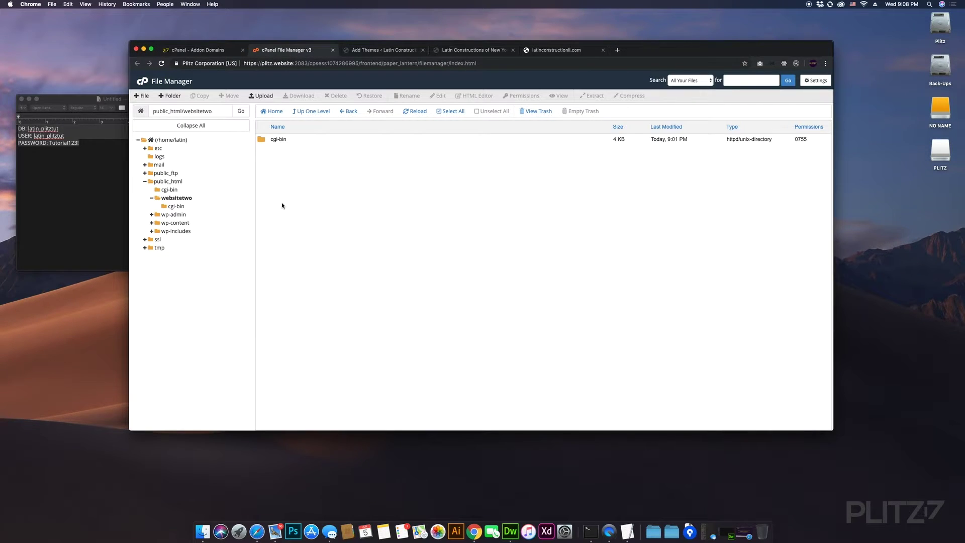
left_click(170, 182)
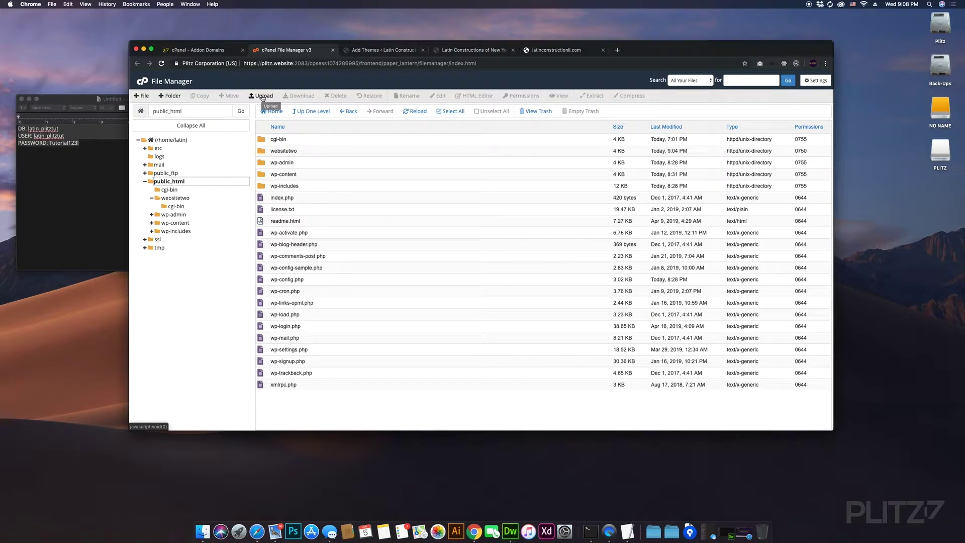
- Load wordpress.org in a new browser tab
left_click(618, 50)
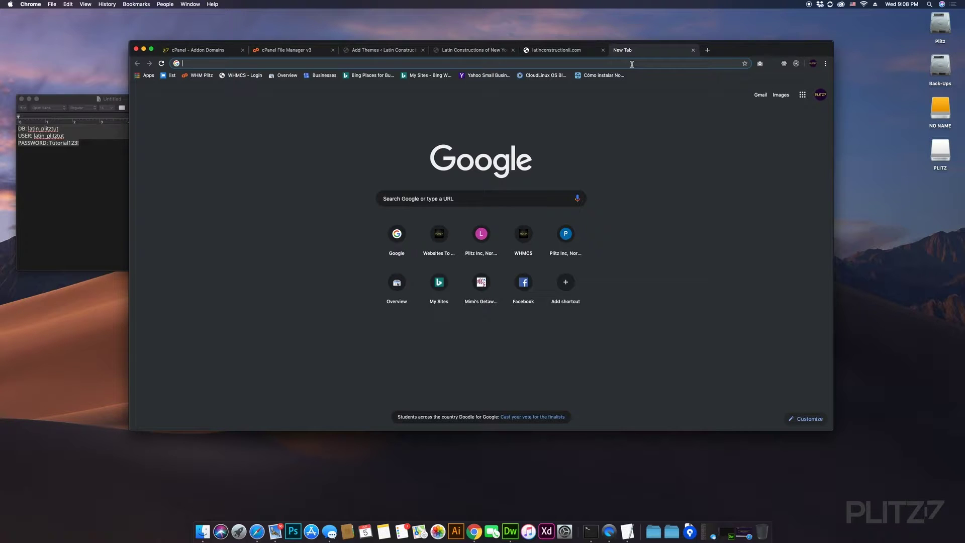
type("wordpress.org")
key("Return")
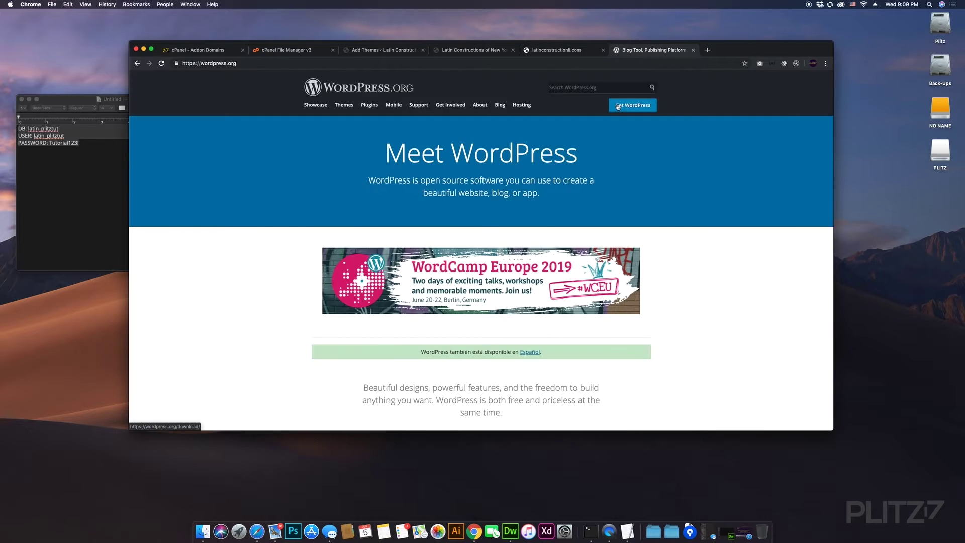
- Open the Get WordPress page offering WordPress 5.2.1, then return to File Manager
scroll(511, 190, "down", 15)
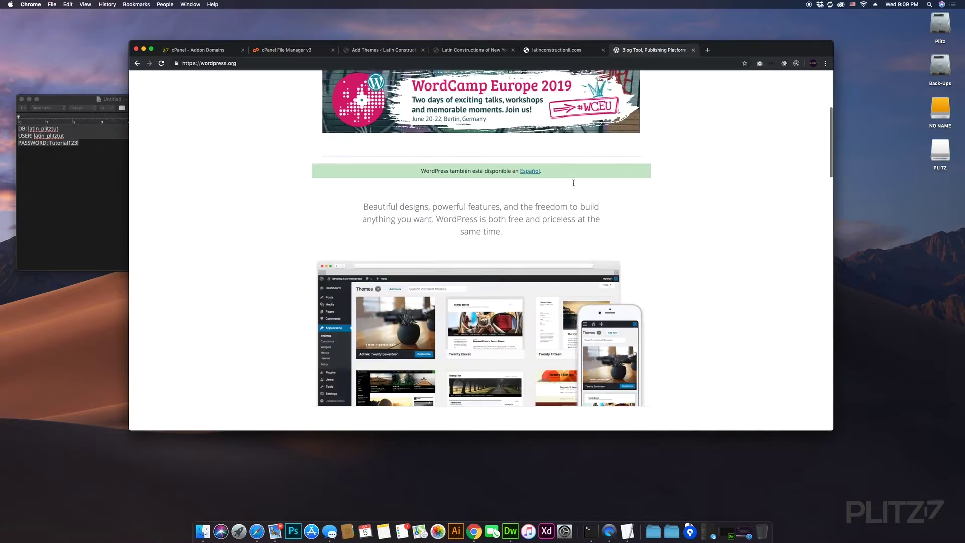
scroll(575, 183, "up", 8)
scroll(574, 185, "down", 12)
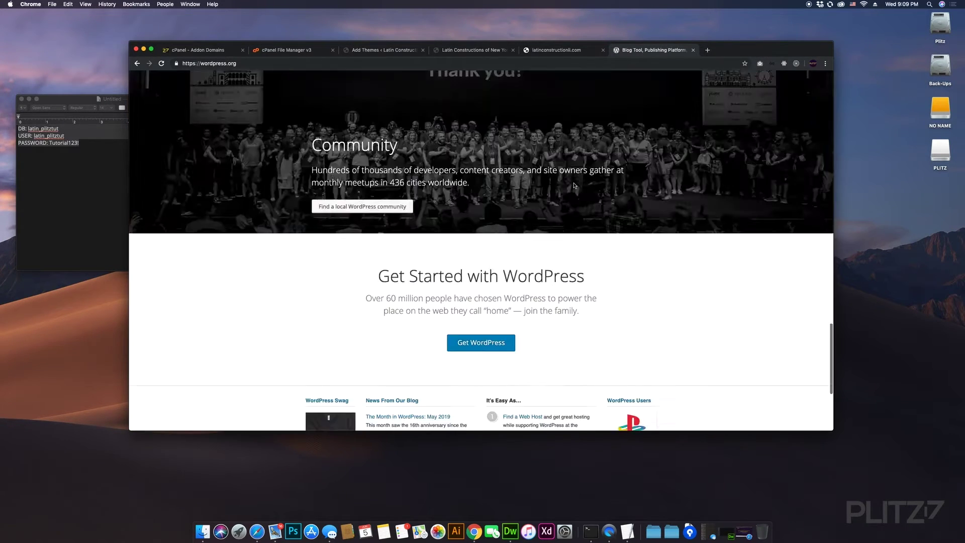
scroll(574, 185, "up", 12)
scroll(575, 185, "down", 4)
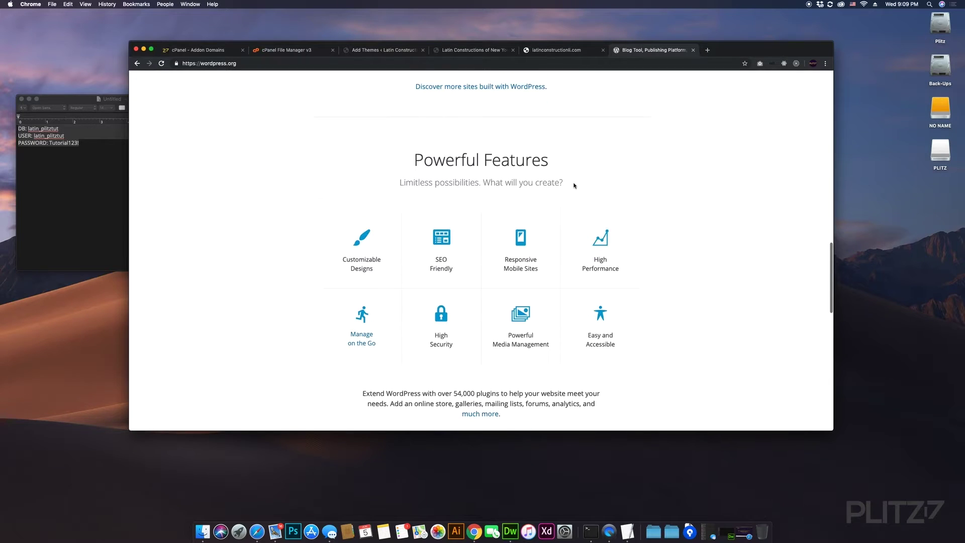
scroll(574, 185, "up", 3)
scroll(574, 185, "up", 8)
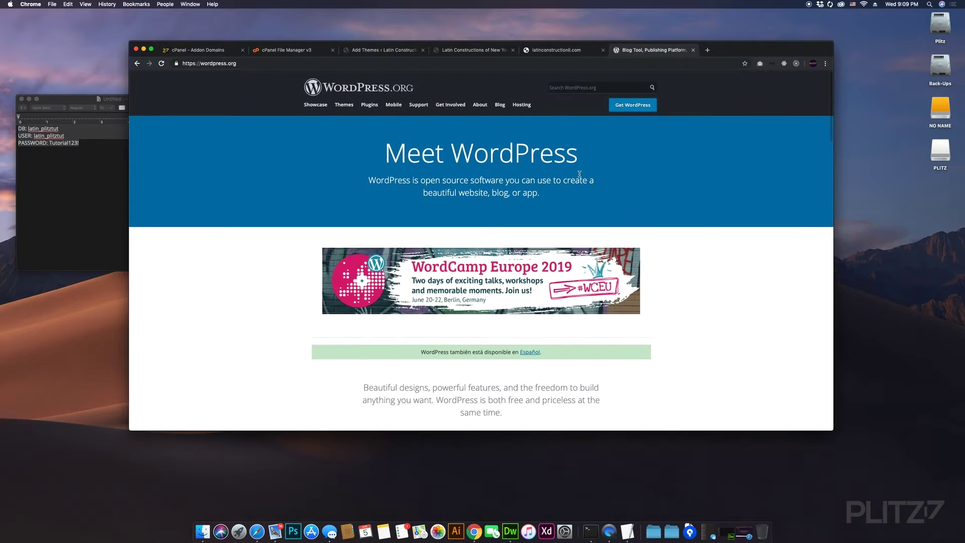
left_click(636, 106)
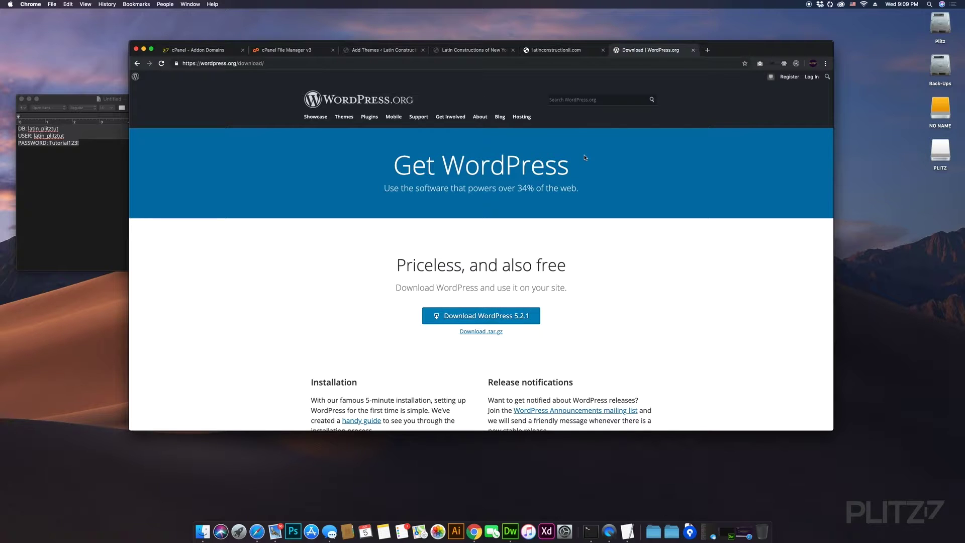
left_click(298, 53)
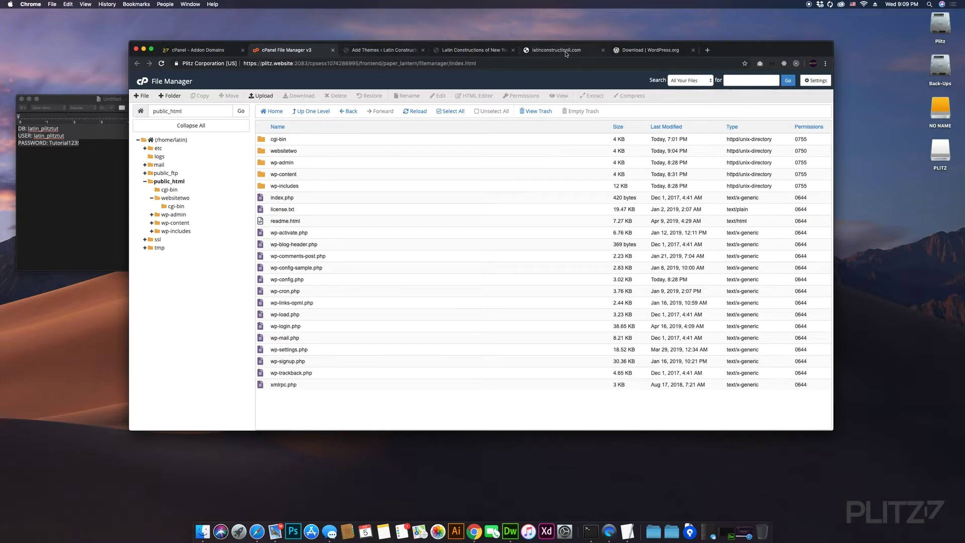
- Open File Manager's File Upload page targeting /home/latin/public_html
left_click(232, 51)
left_click(298, 53)
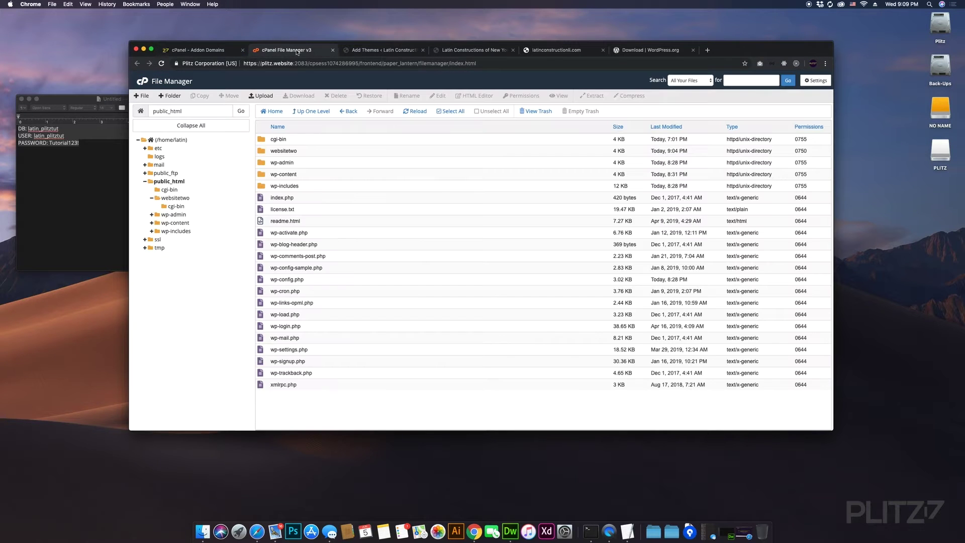
left_click(392, 53)
left_click(308, 54)
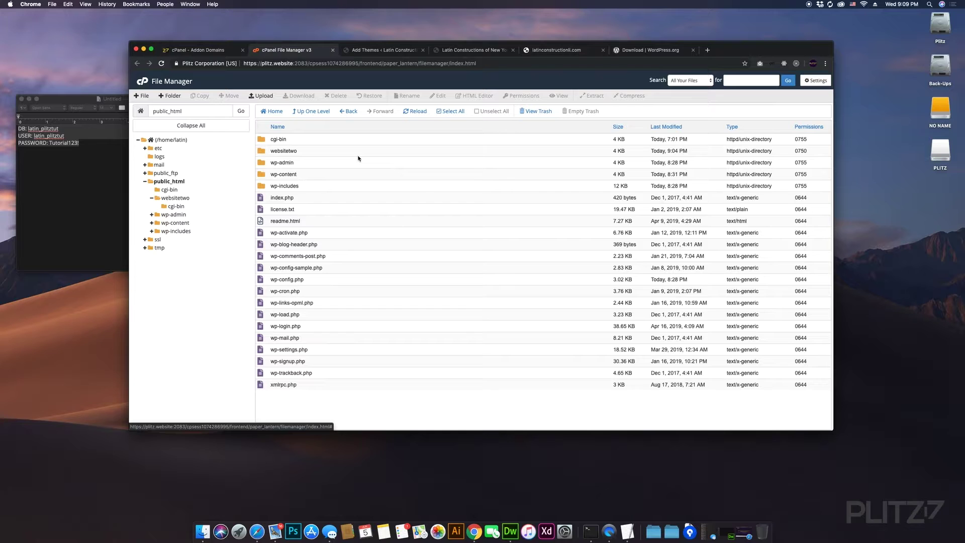
left_click(264, 96)
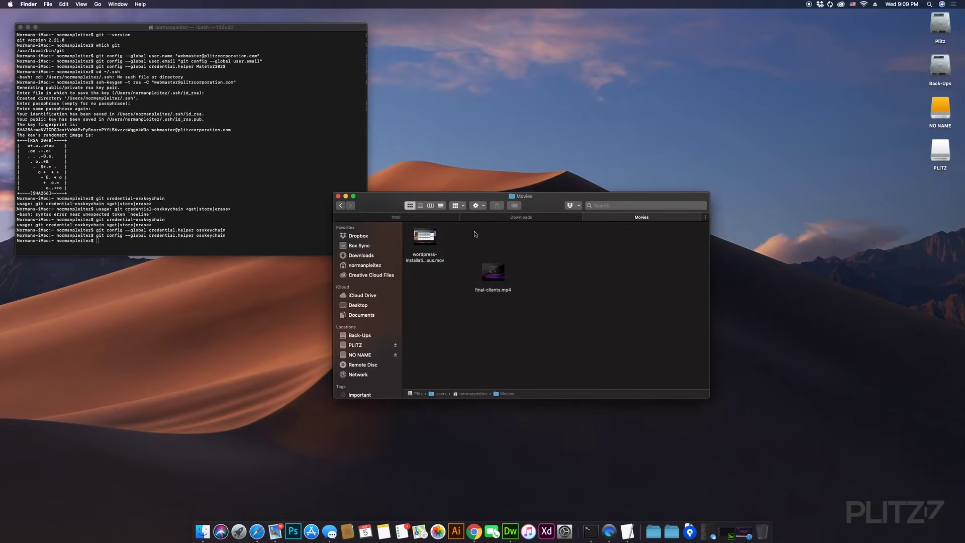
- Find wordpress-5.2.1.zip in Finder's Downloads and drag it toward Chrome
left_click(496, 217)
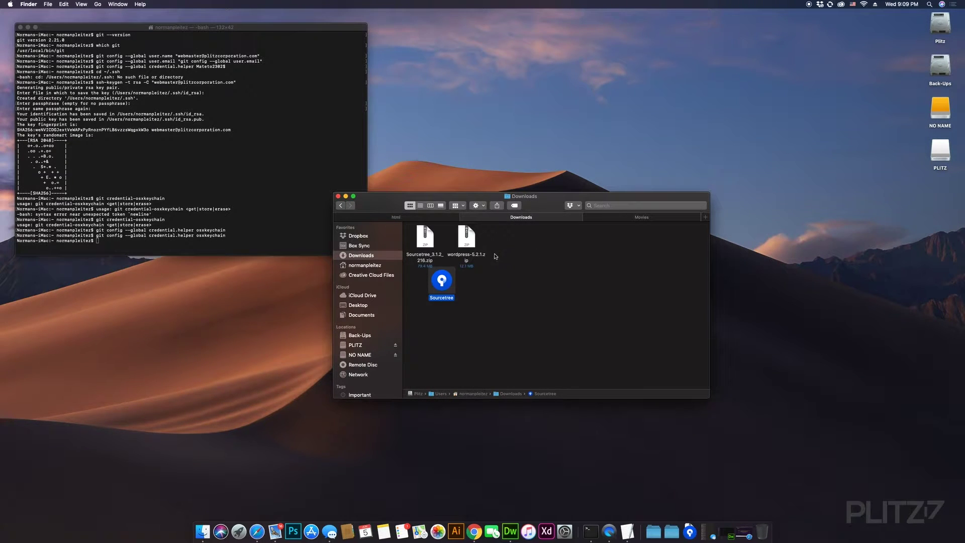
left_click_drag(468, 236, 574, 265)
key("super+Tab")
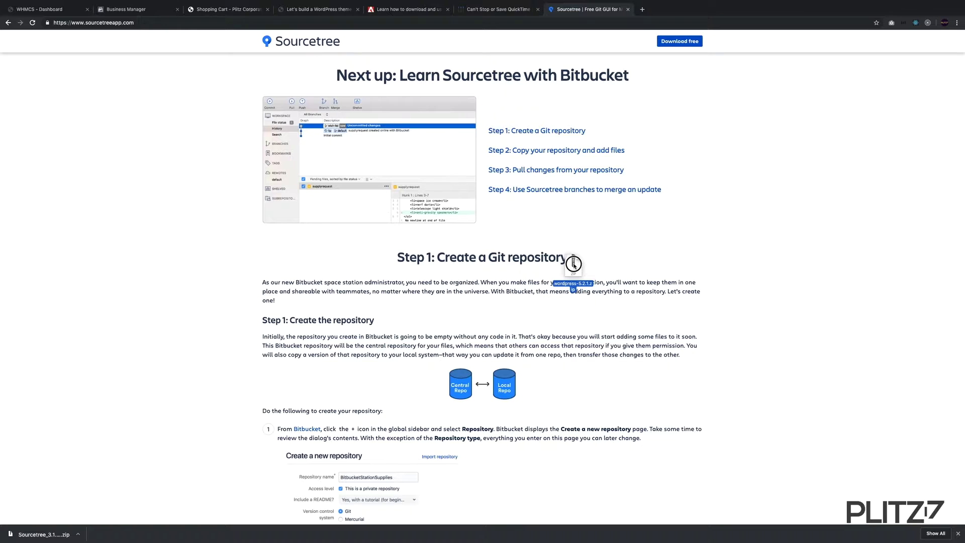
key("super+Tab")
left_click_drag(574, 263, 524, 271)
key("ctrl+Right")
key("ctrl+Right")
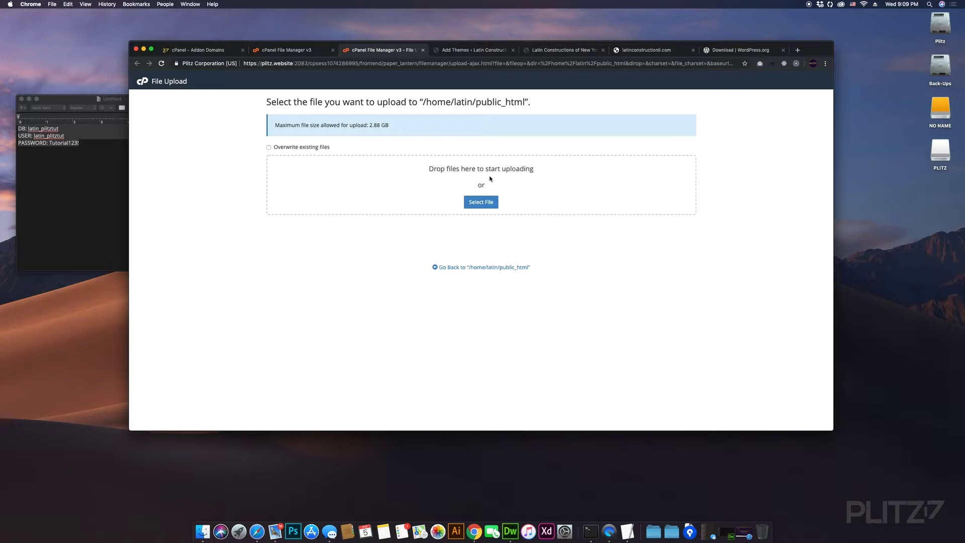
- Drop wordpress-5.2.1.zip (11.56 MB) from Downloads into public_html and close the finished upload page
left_click(690, 531)
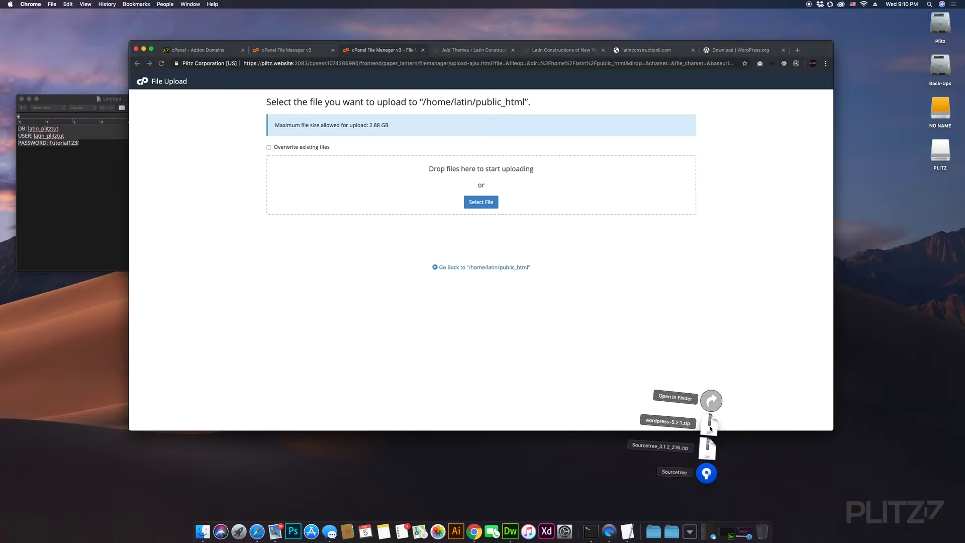
left_click_drag(710, 428, 552, 194)
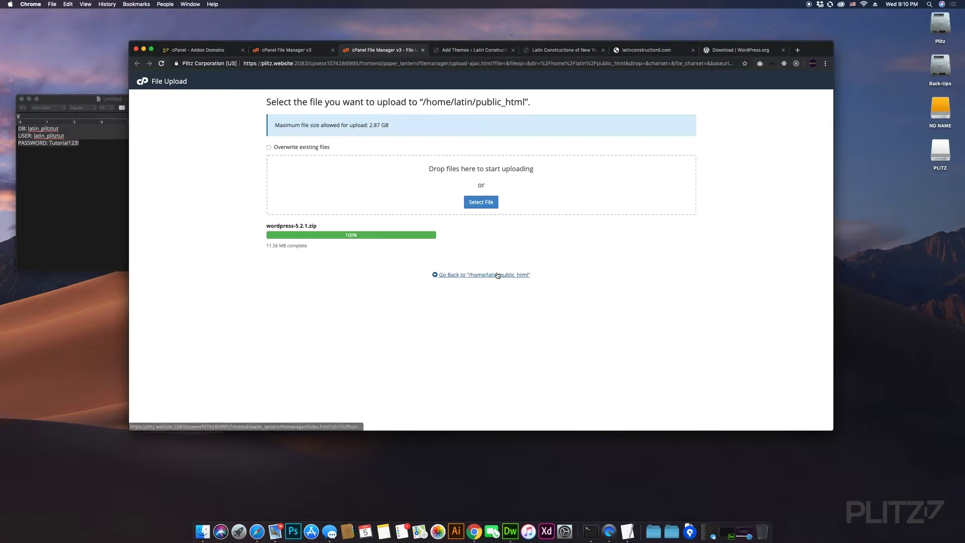
key("super+w")
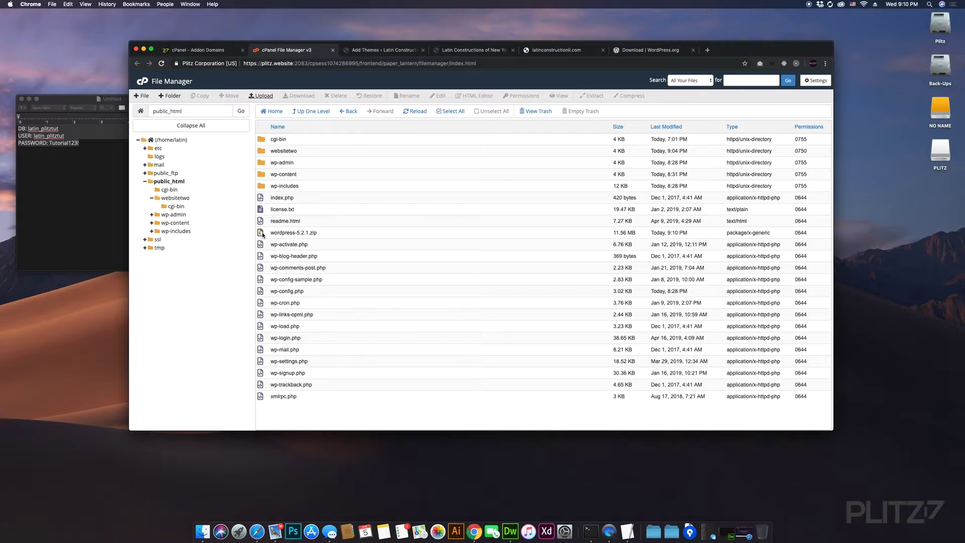
- Extract wordpress-5.2.1.zip into public_html
left_click(292, 232)
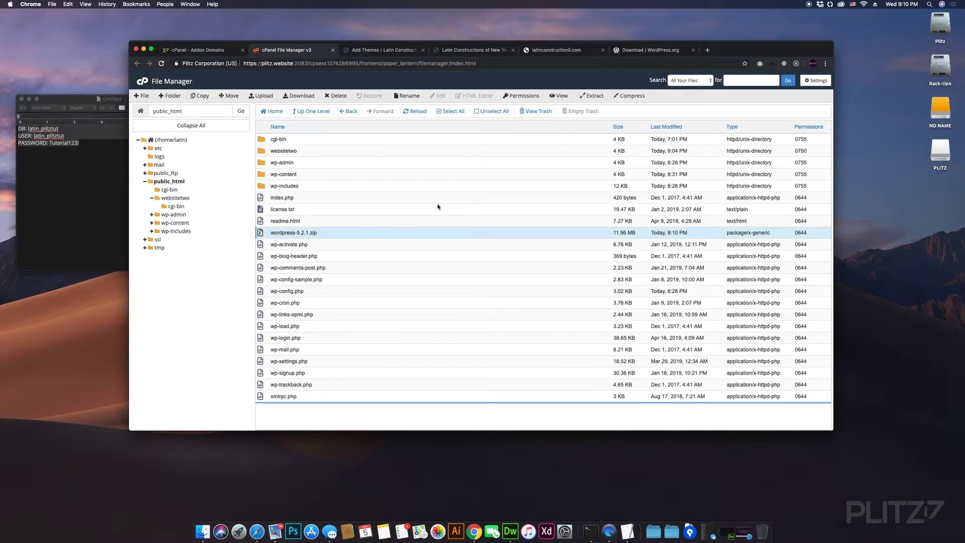
left_click(595, 96)
left_click(534, 290)
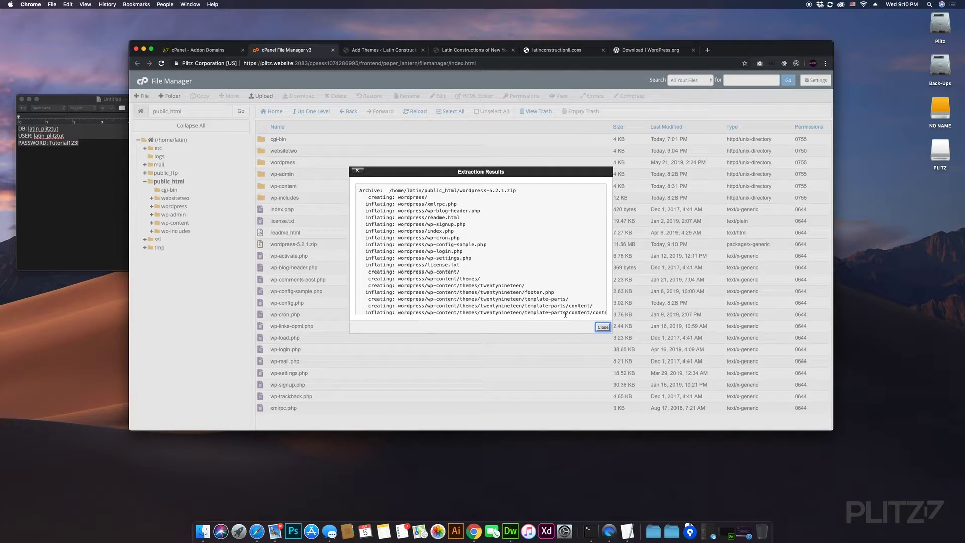
left_click(603, 327)
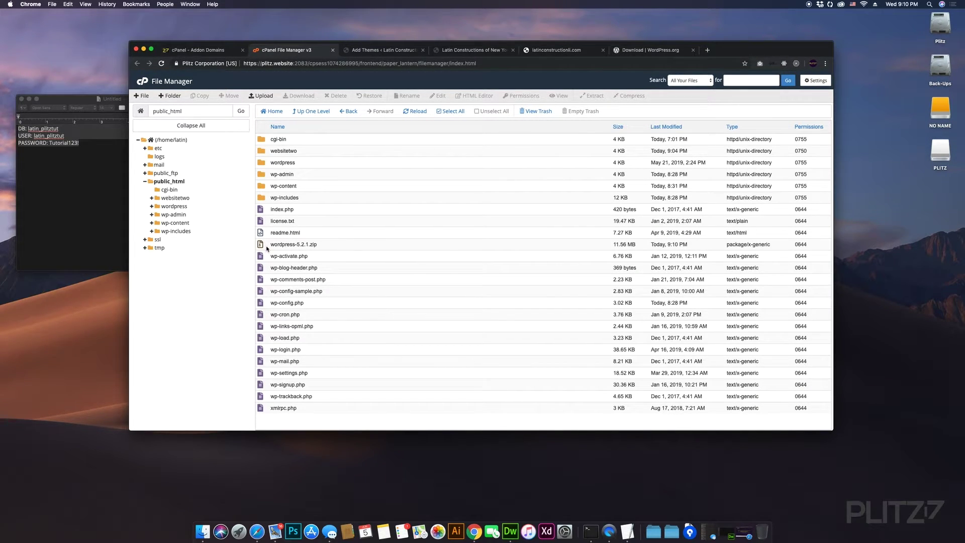
- Check the new wordpress folder's files, then return to public_html and the Addon Domains page
left_click(262, 164)
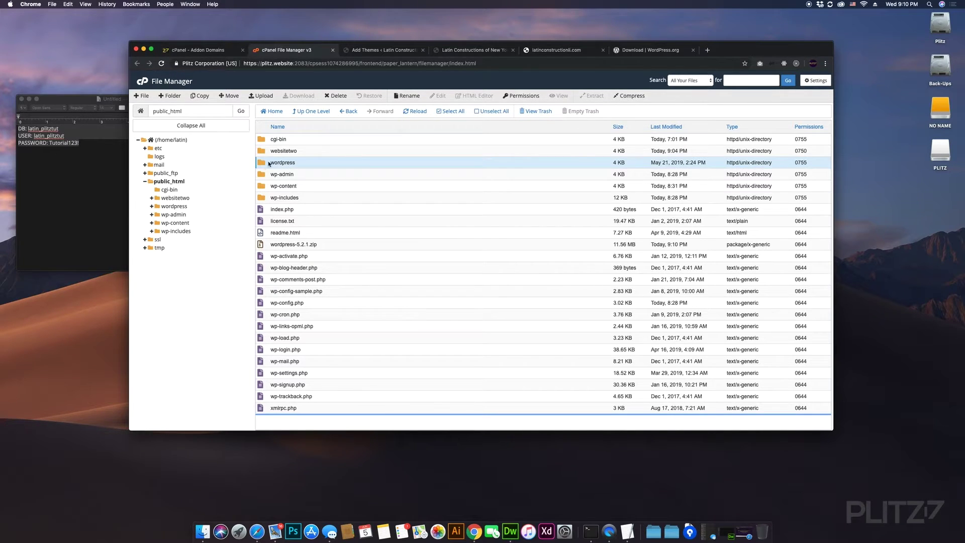
double_click(263, 166)
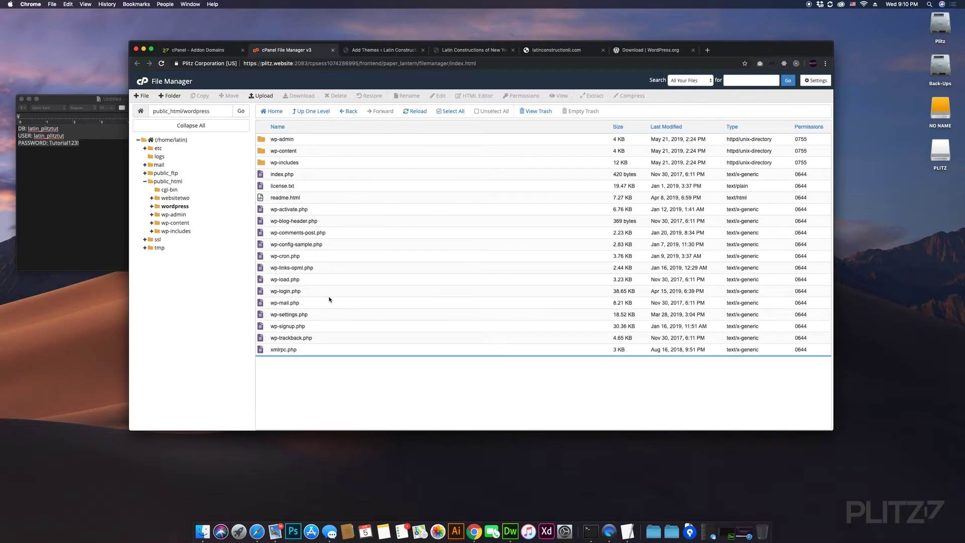
left_click(175, 182)
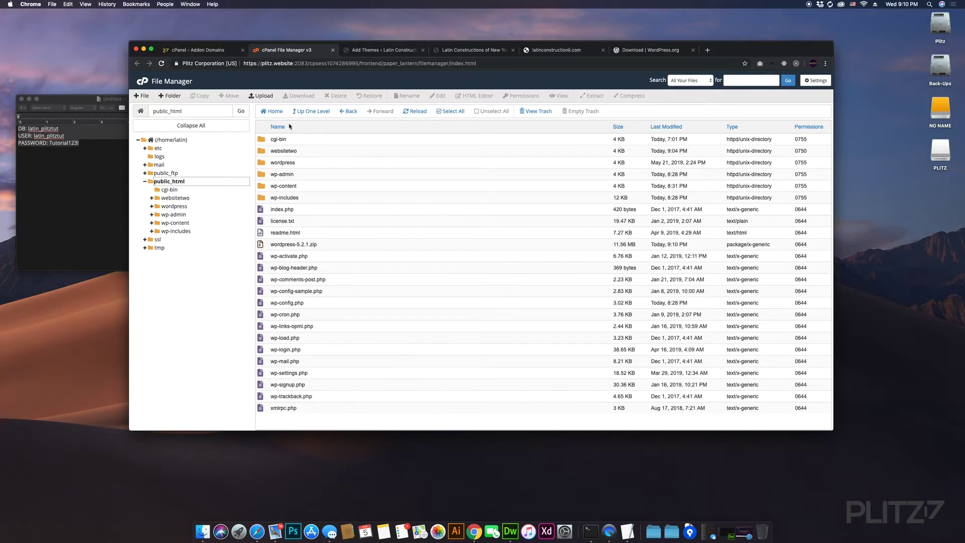
left_click(201, 50)
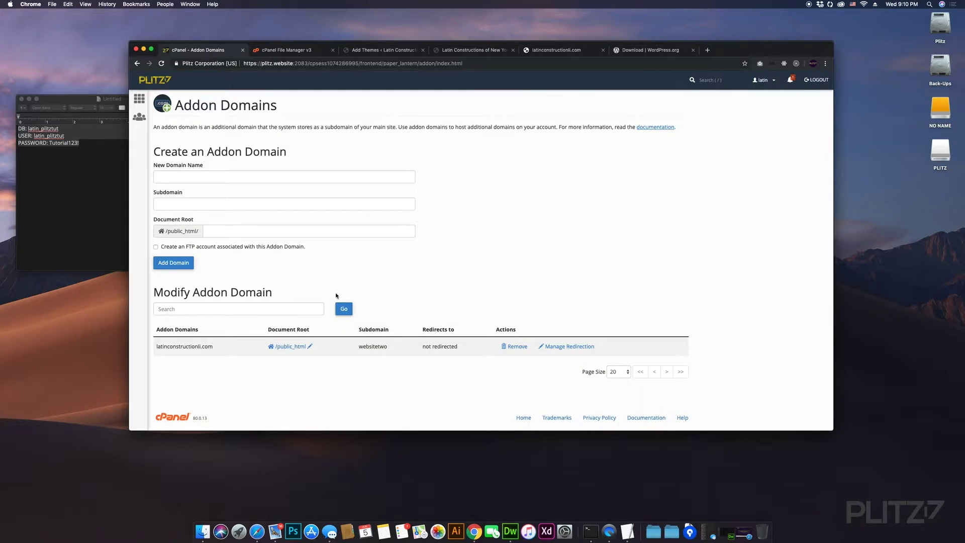
- Look inside the extracted wordpress folder and return to the public_html listing
left_click(300, 52)
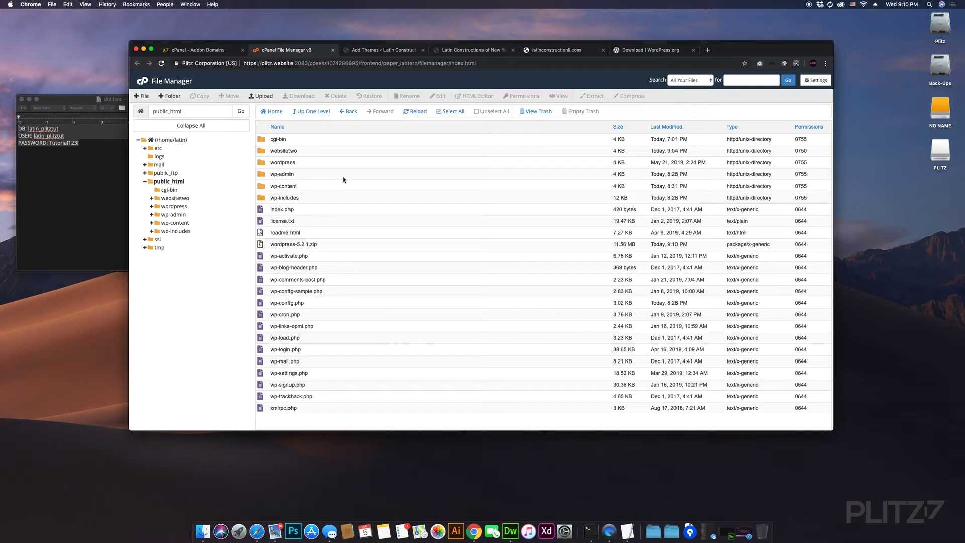
left_click(220, 53)
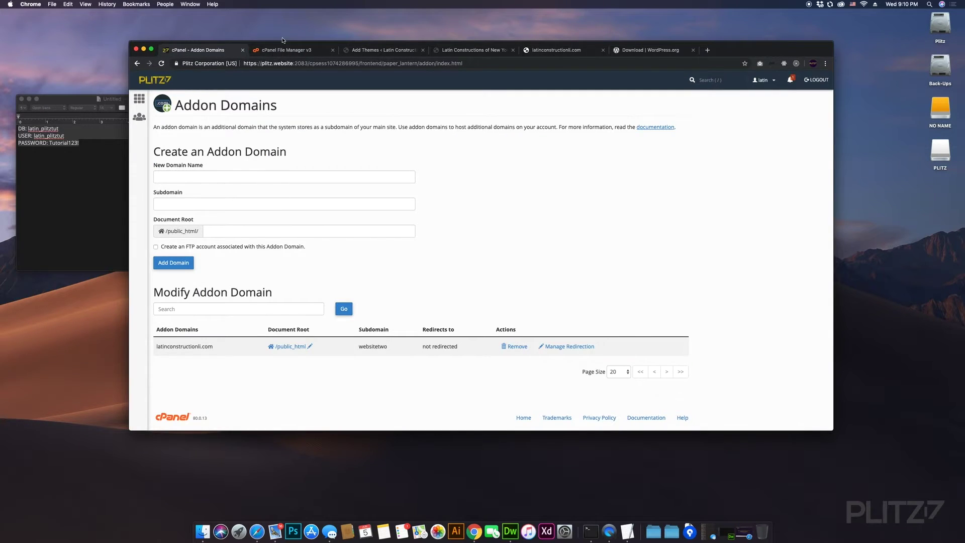
left_click(283, 50)
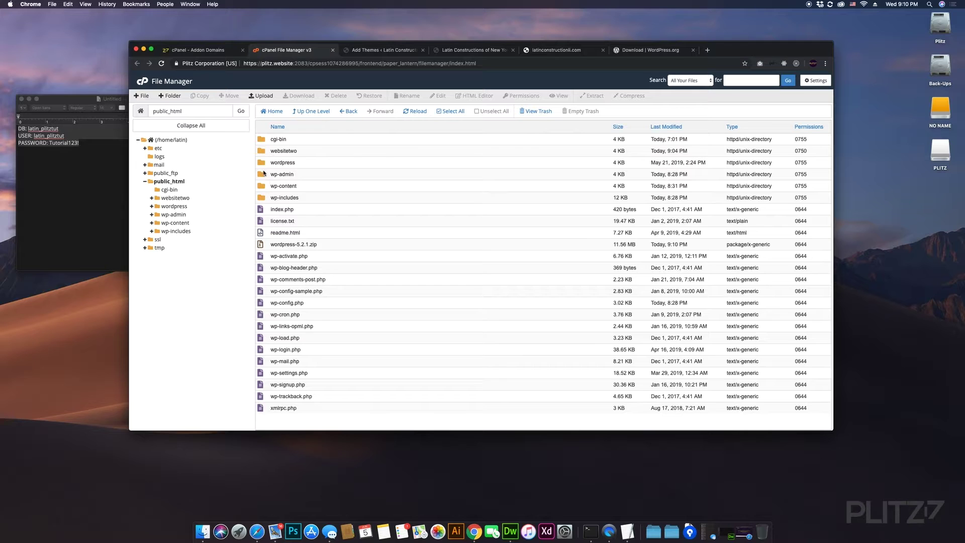
double_click(274, 162)
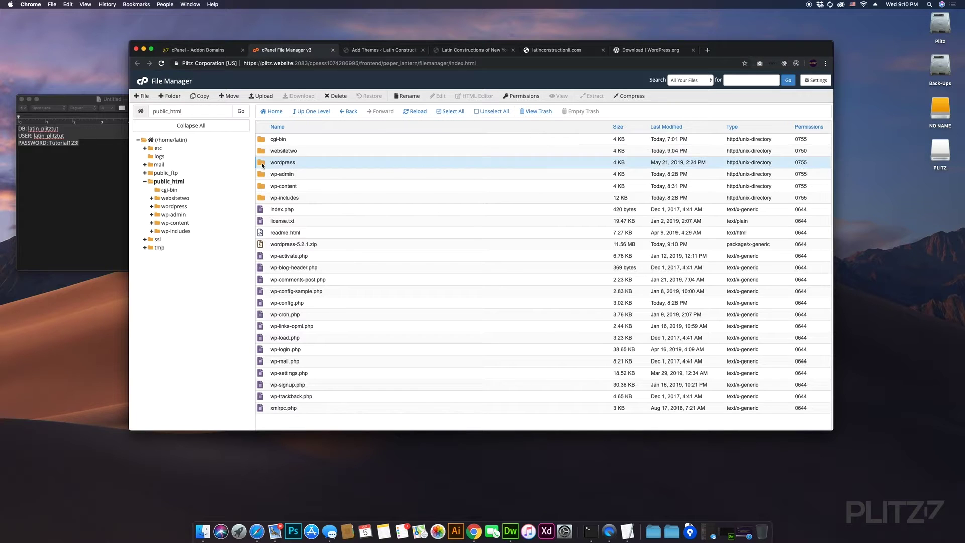
left_click(176, 182)
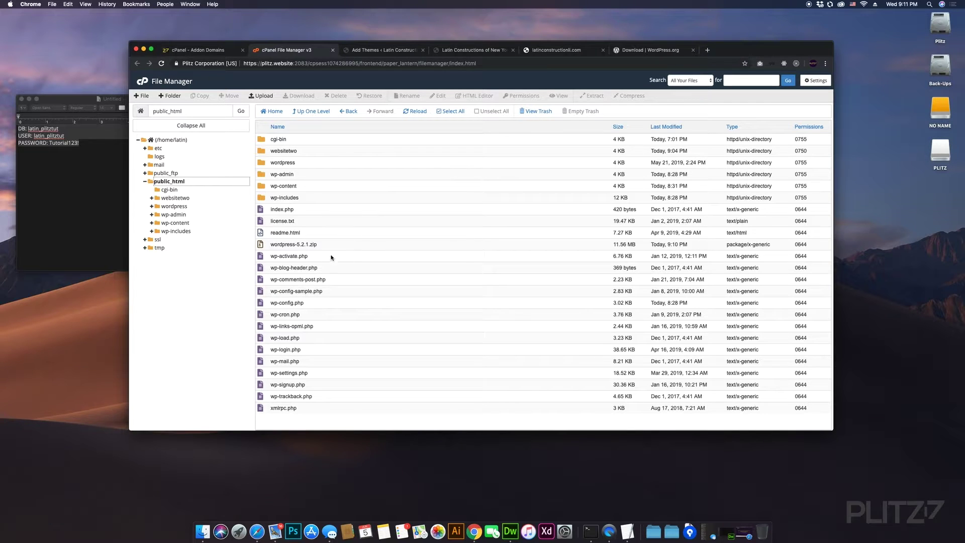
key("ctrl+shift+Tab")
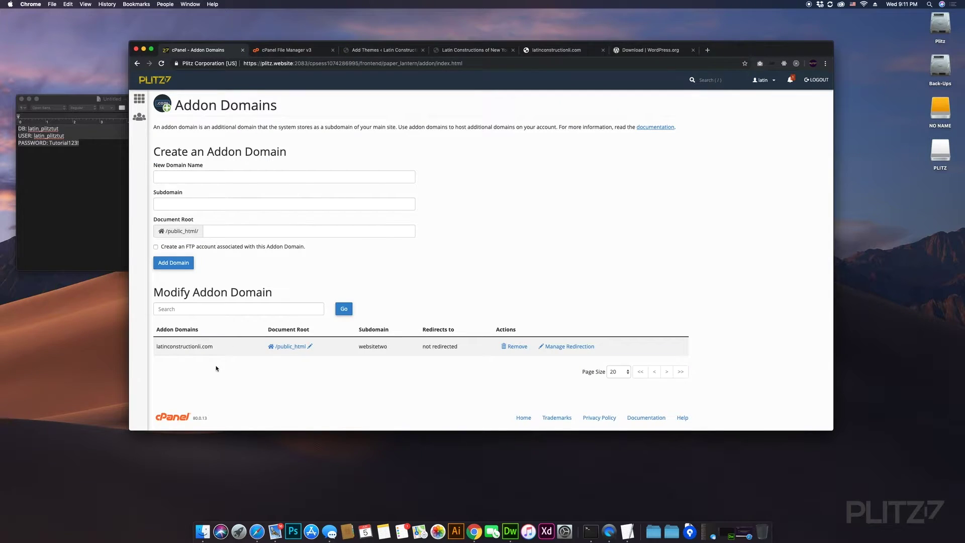
left_click(300, 49)
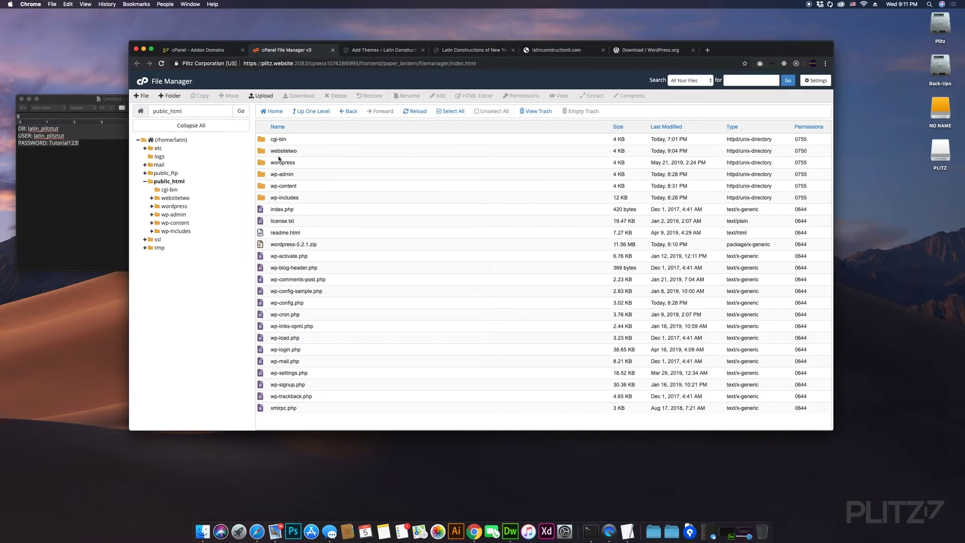
left_click(288, 162)
- Rename the extracted wordpress folder to secondwebsite using the toolbar Rename prompt
left_click(281, 162)
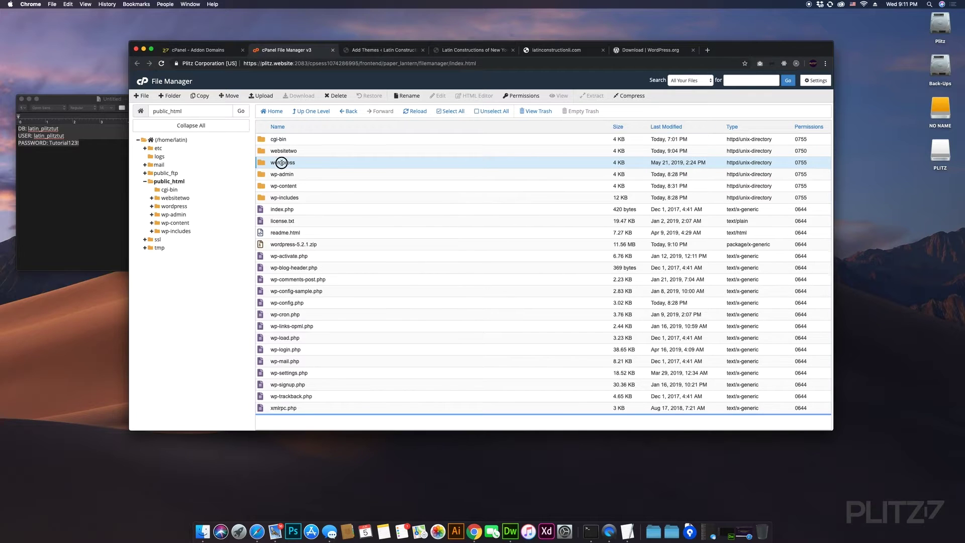
double_click(309, 162)
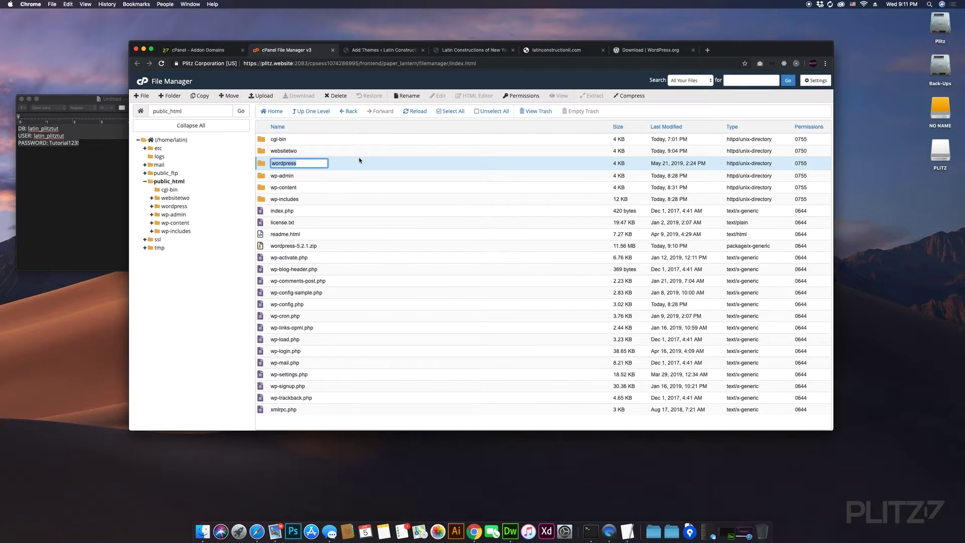
left_click(348, 162)
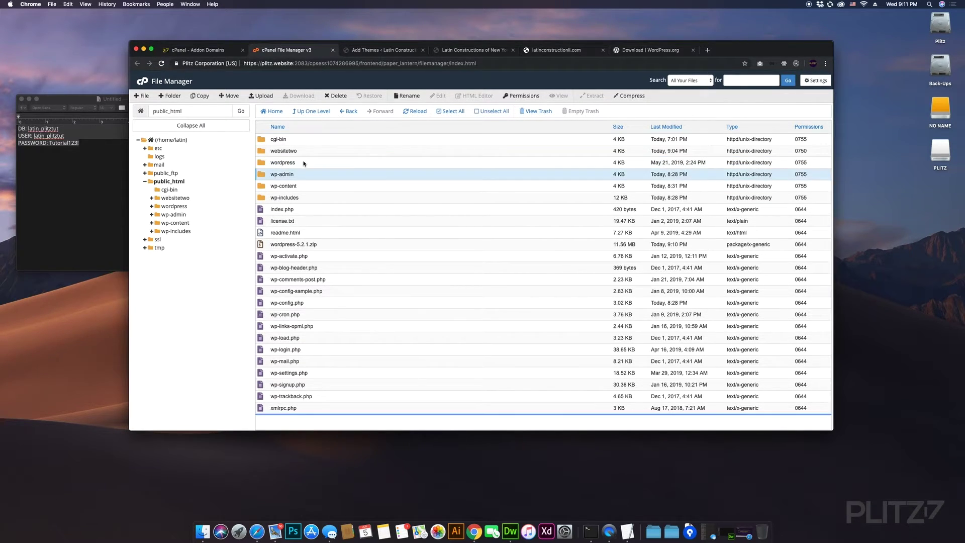
left_click(284, 162)
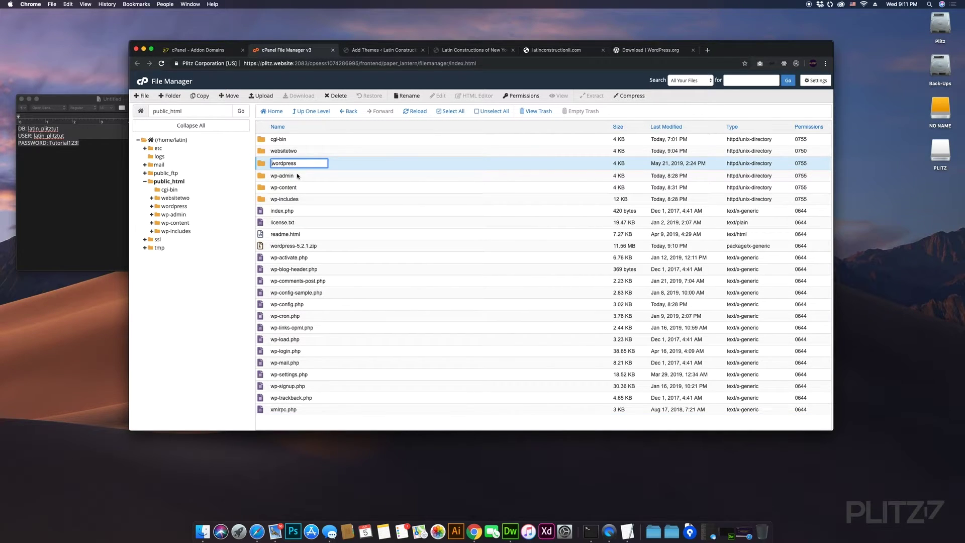
left_click(298, 176)
left_click(300, 162)
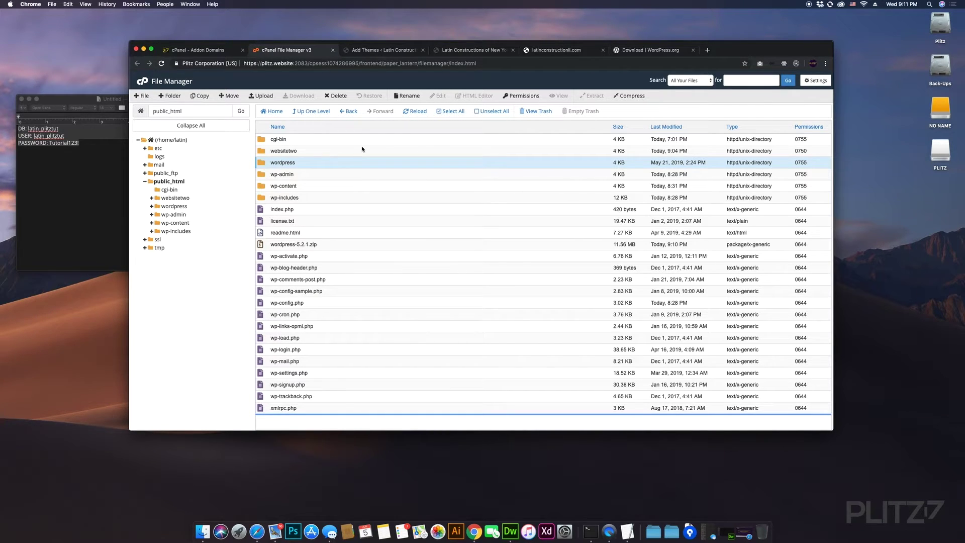
left_click(408, 95)
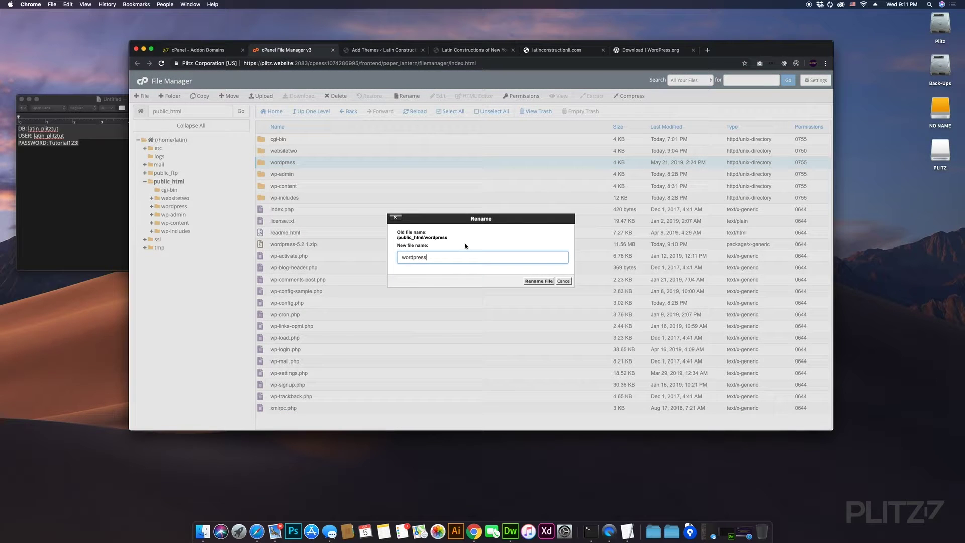
key("super+a")
type("secondwebsite")
key("super+a")
left_click(537, 282)
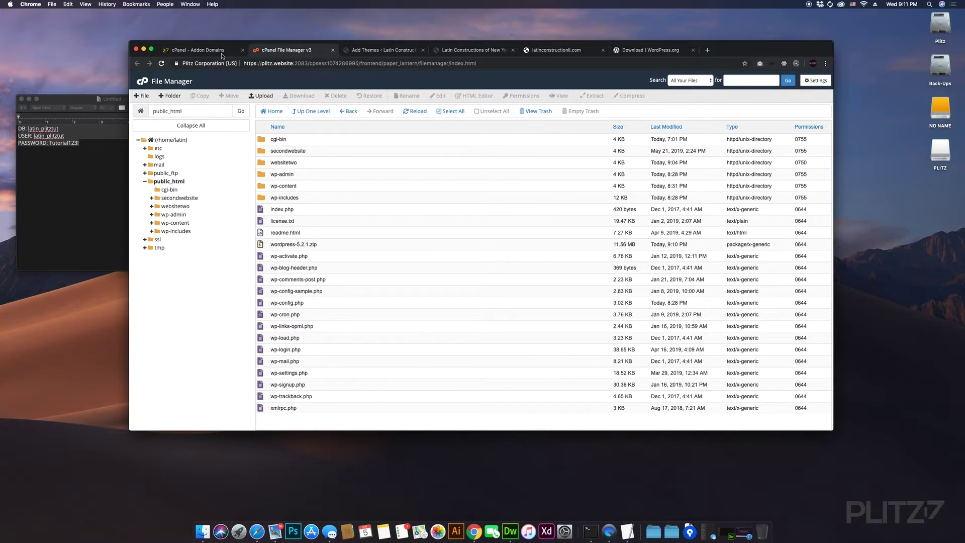
- Append /secondwebsite to latinconstructionli.com's document root so it reads /public_html/secondwebsite
left_click(204, 50)
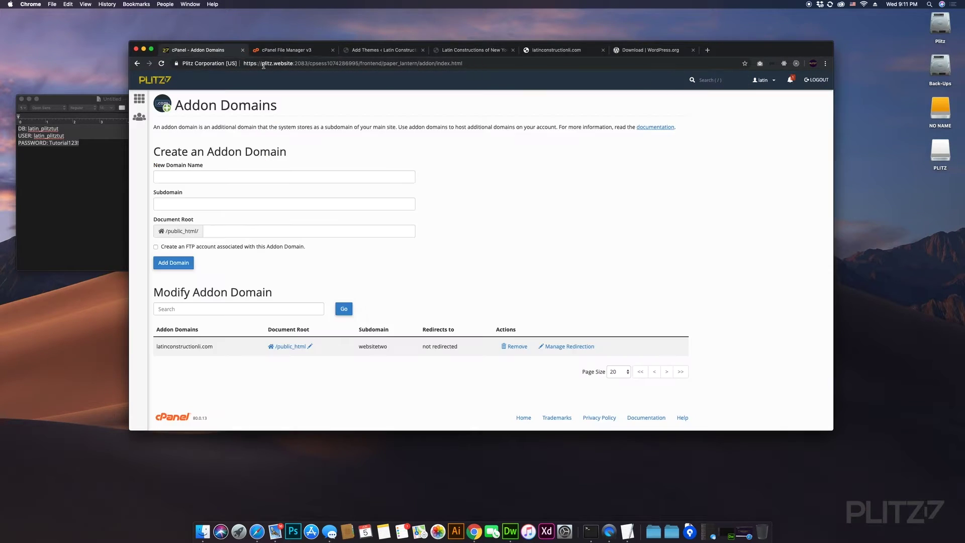
left_click(310, 347)
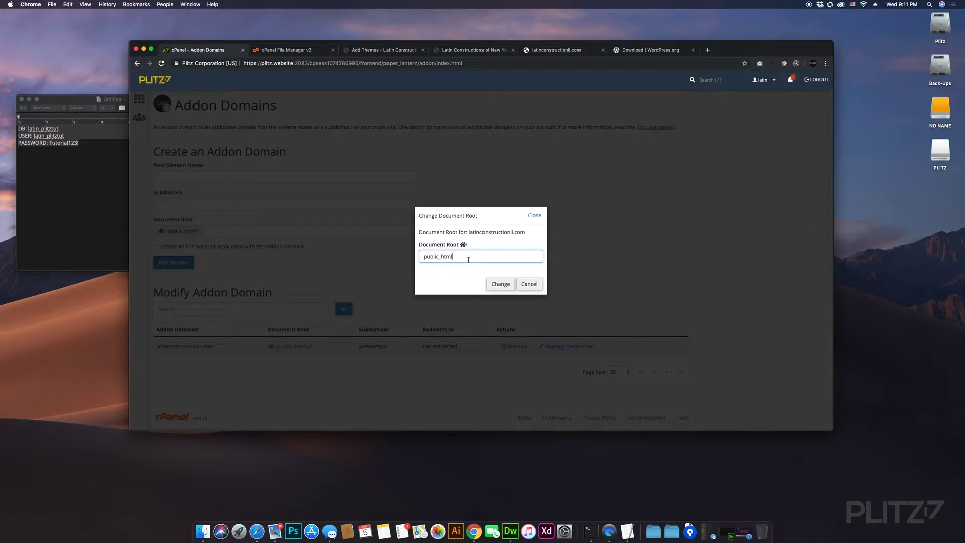
type("/secondwebsite")
left_click(501, 283)
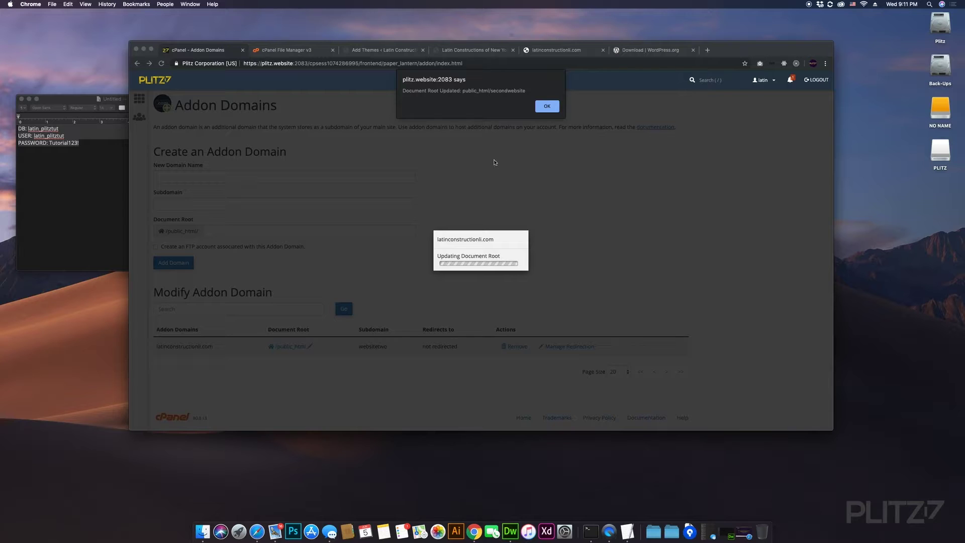
left_click(547, 106)
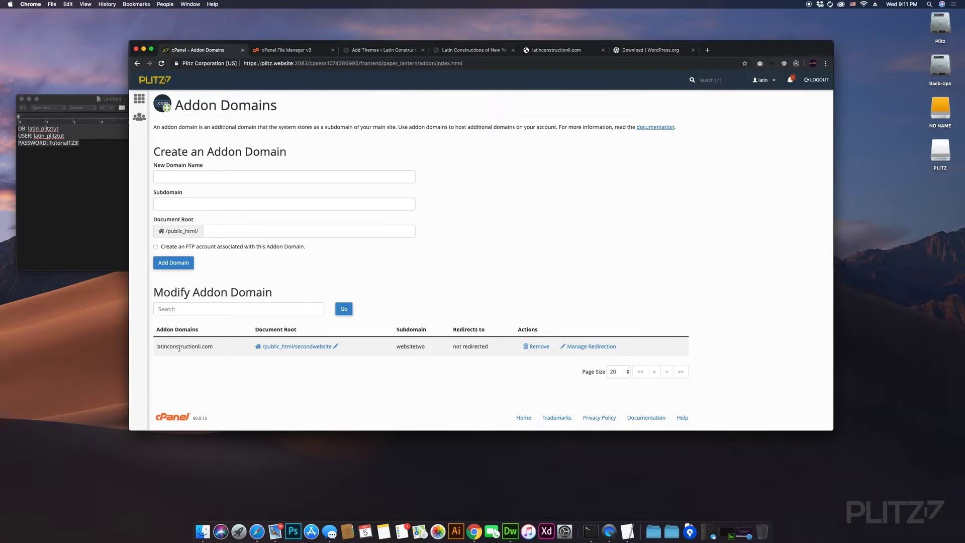
left_click_drag(213, 348, 152, 347)
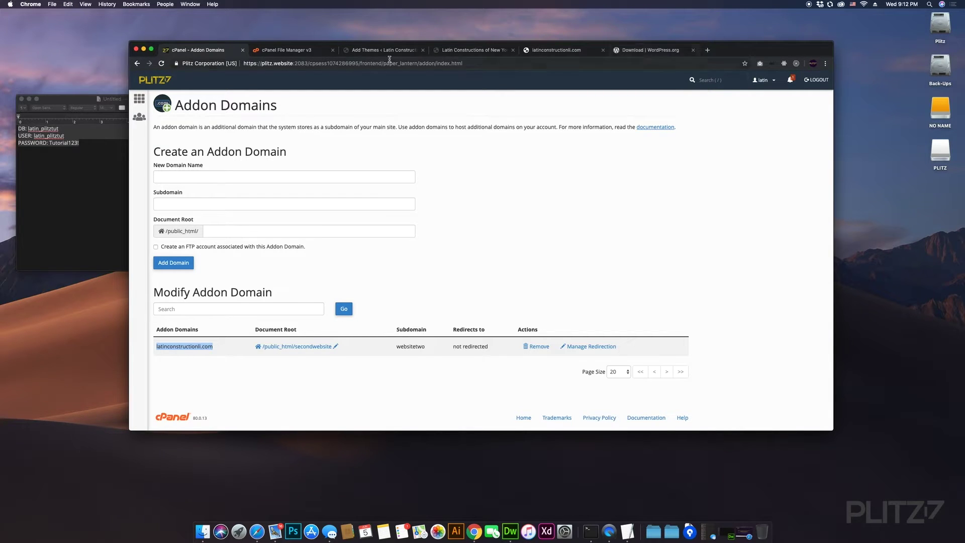
left_click(311, 49)
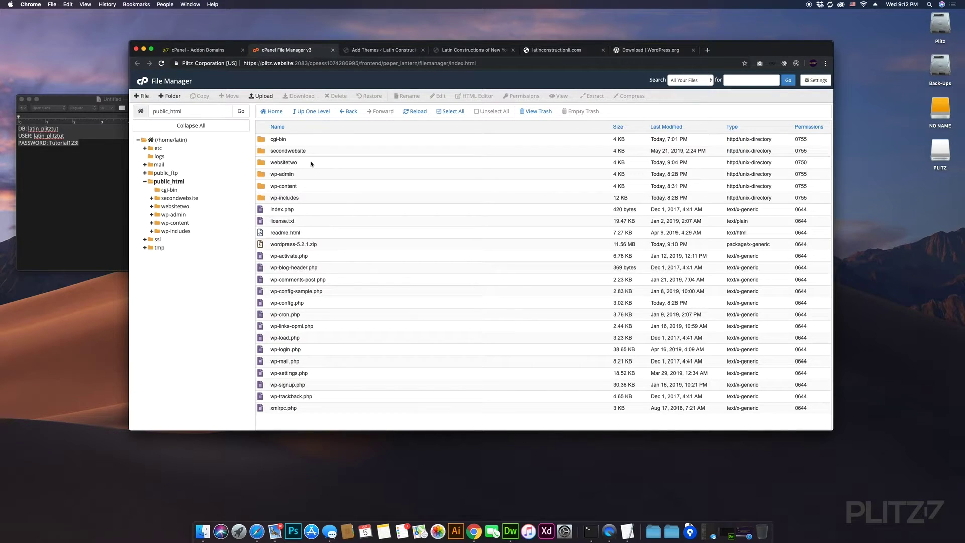
- Select the websitetwo folder and begin a permanent delete, then cancel it
left_click(302, 165)
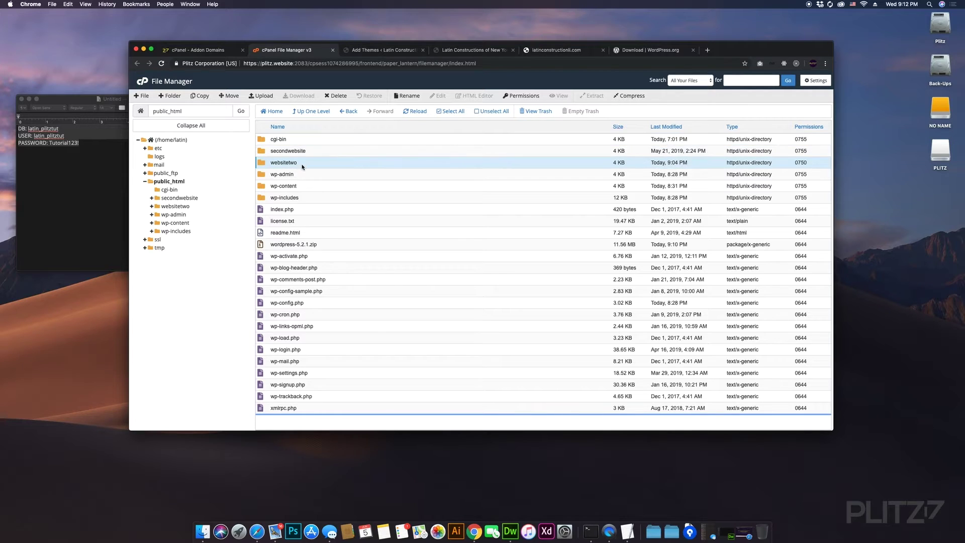
left_click(183, 206)
left_click(171, 182)
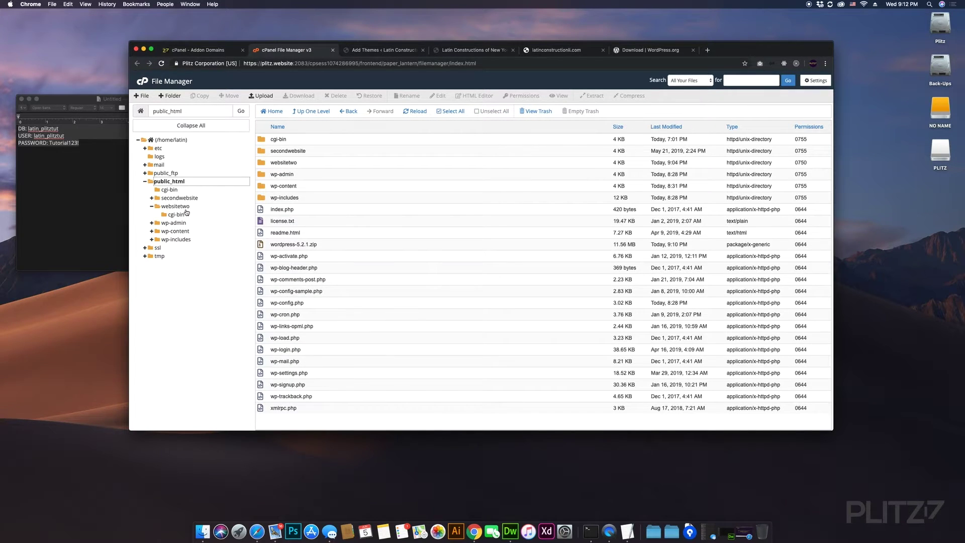
left_click(297, 161)
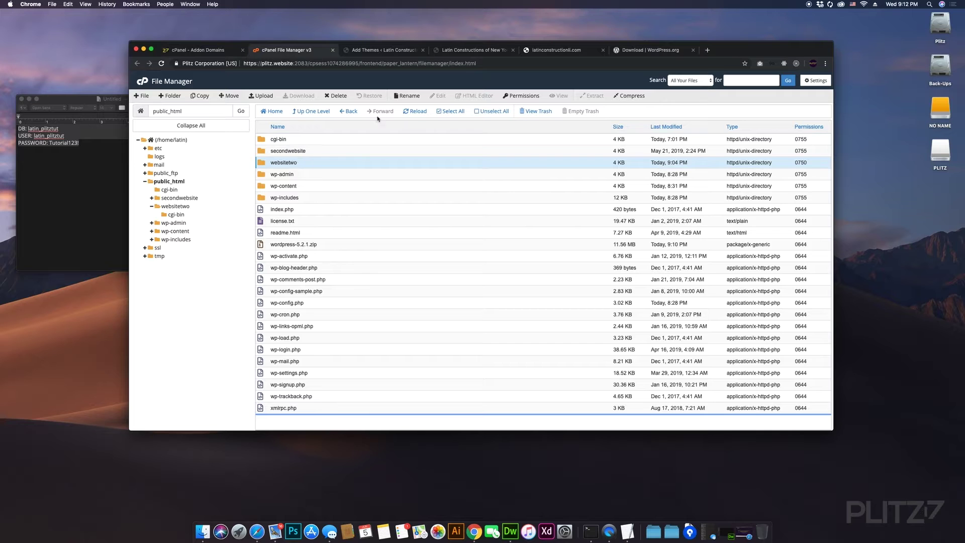
left_click(335, 96)
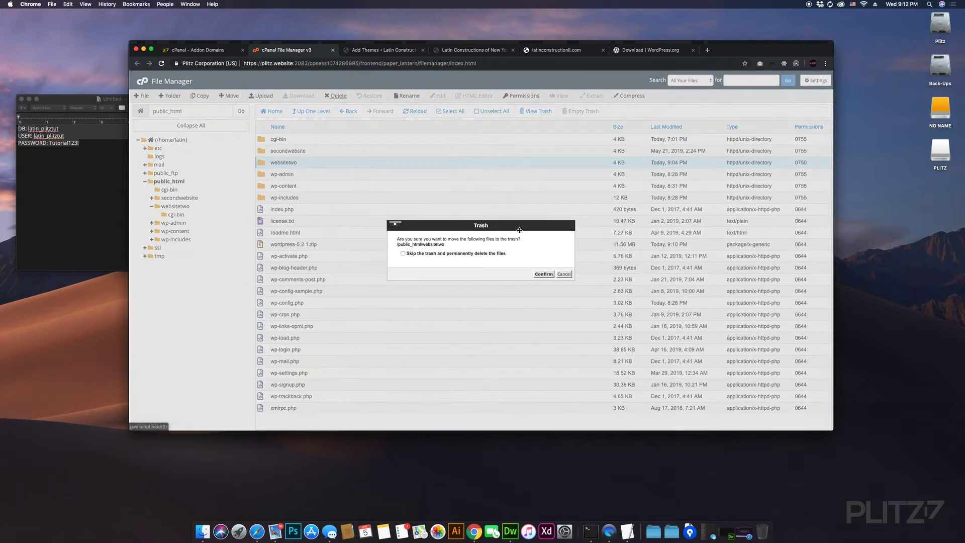
left_click(481, 254)
left_click(543, 274)
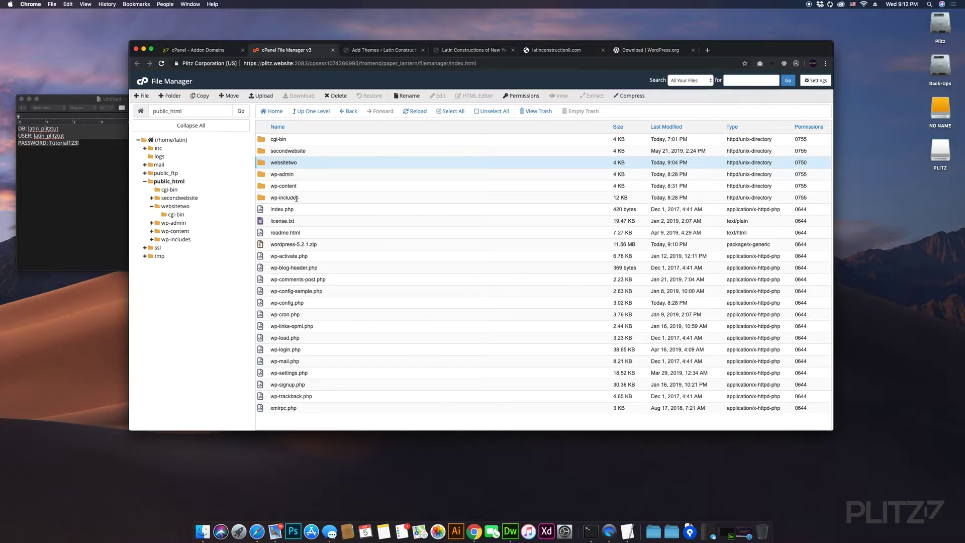
- Permanently delete websitetwo together with wordpress-5.2.1.zip from public_html
left_click(260, 245, "super")
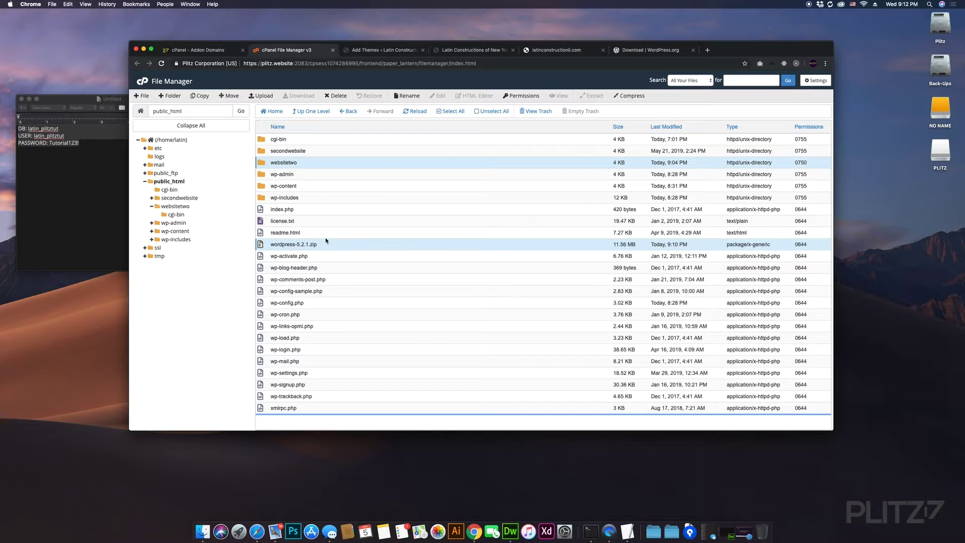
left_click(336, 95)
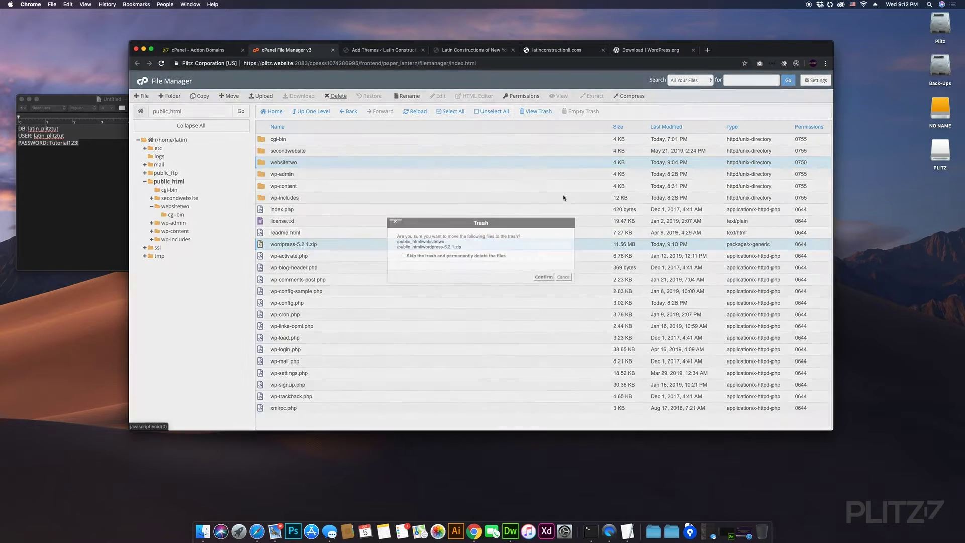
left_click(484, 257)
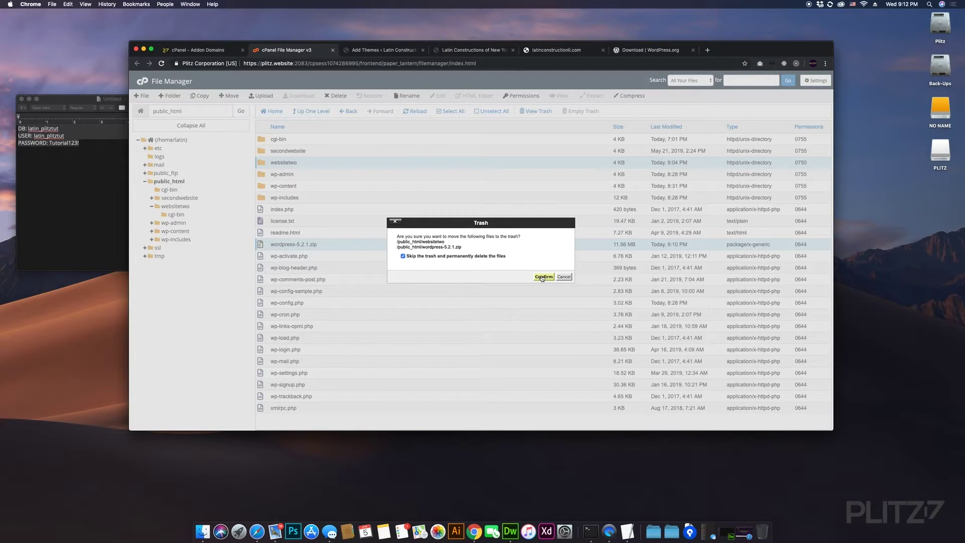
left_click(542, 277)
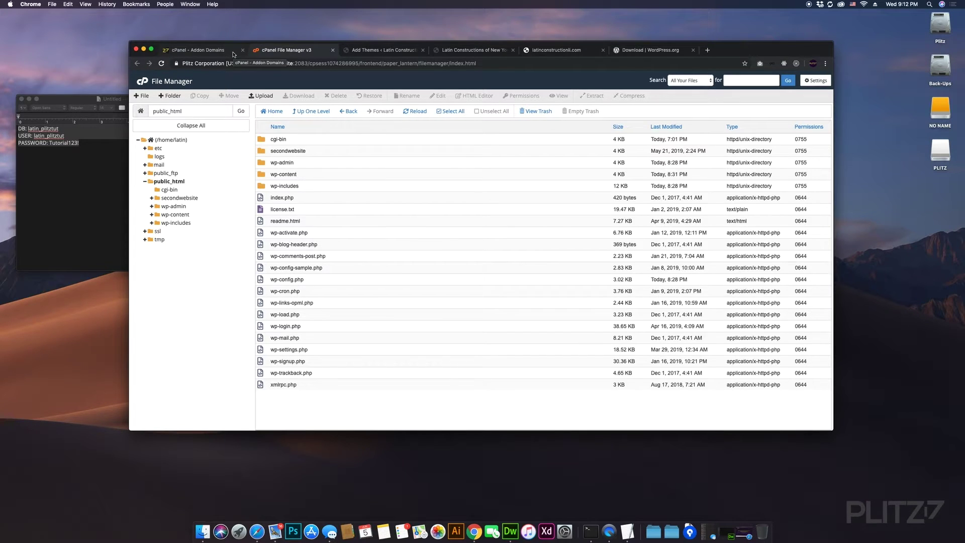
left_click(233, 54)
left_click(285, 50)
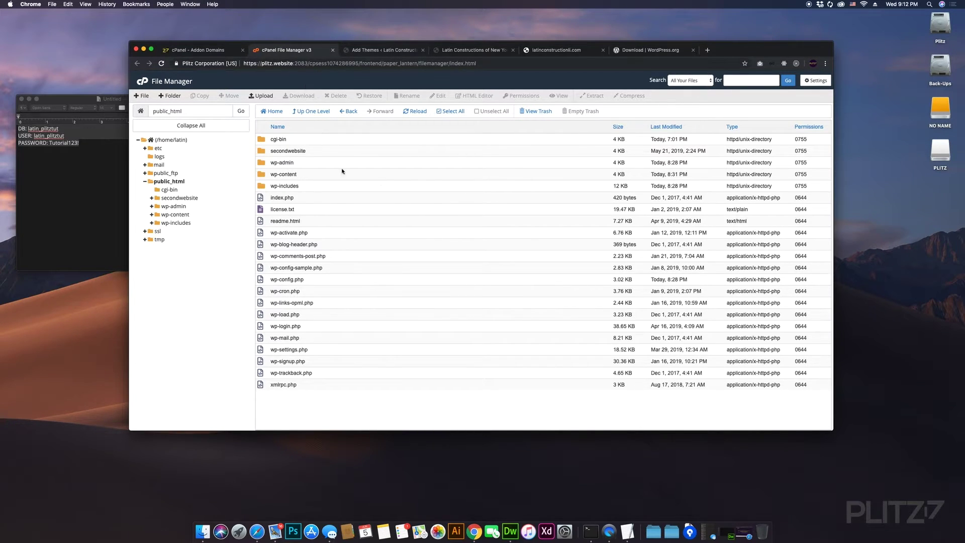
- Reload latinconstructionli.com in Chrome to reach the WordPress setup-config language page
left_click(638, 50)
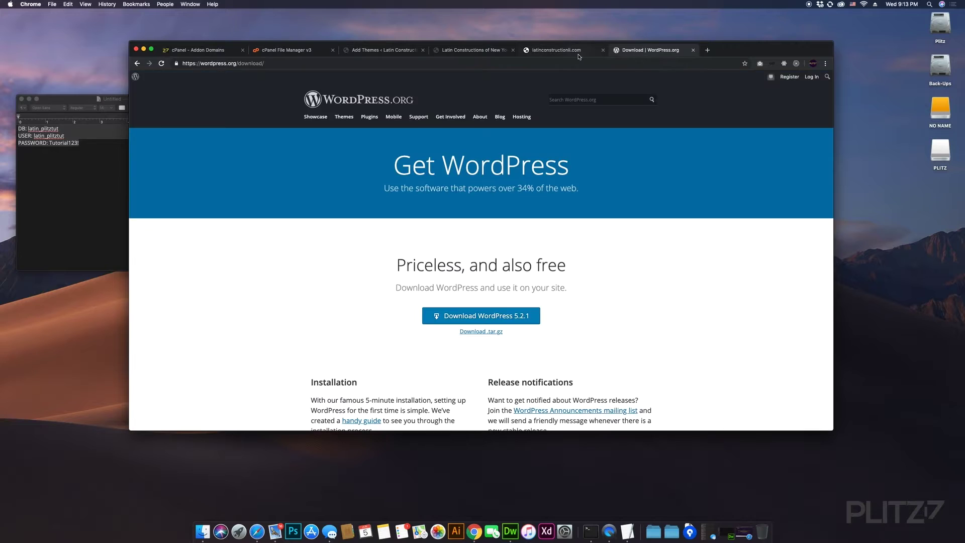
left_click(565, 50)
left_click(322, 63)
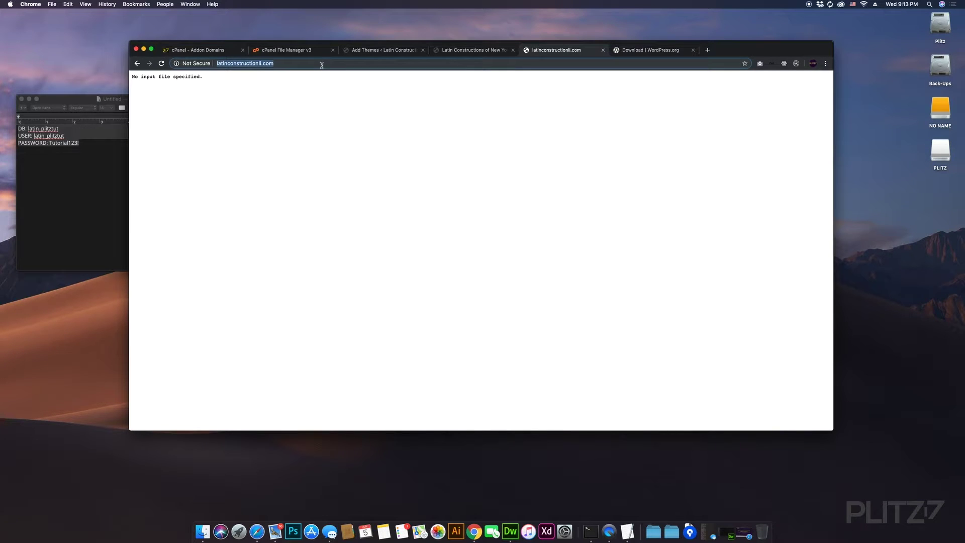
key("Return")
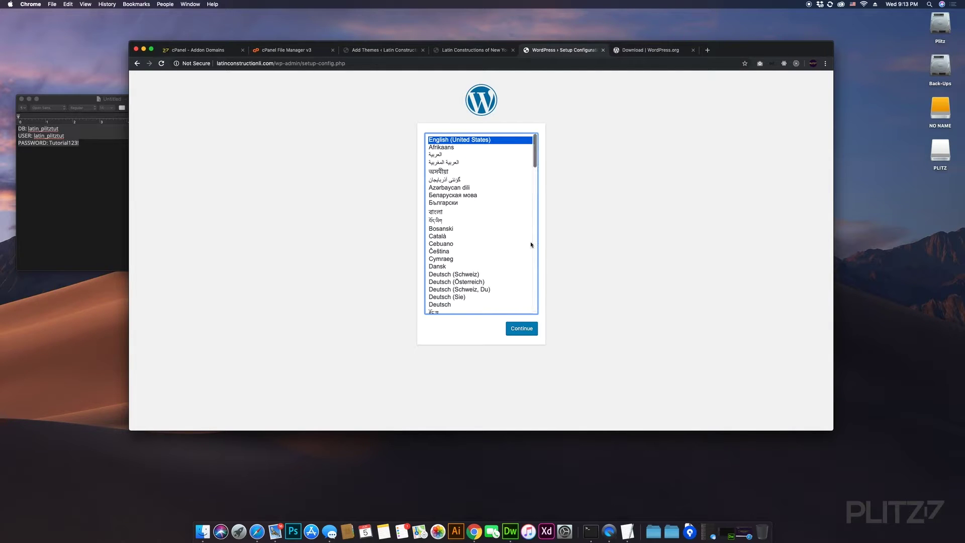
- Browse the language list and continue with English (United States) as the installation language
left_click(518, 329)
scroll(515, 273, "down", 15)
scroll(515, 273, "down", 5)
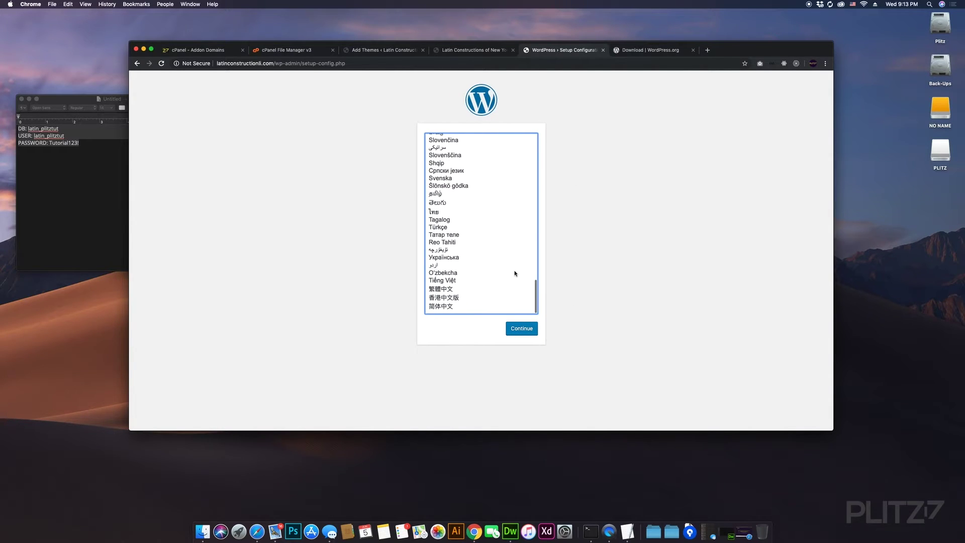
scroll(514, 273, "up", 8)
scroll(515, 273, "up", 3)
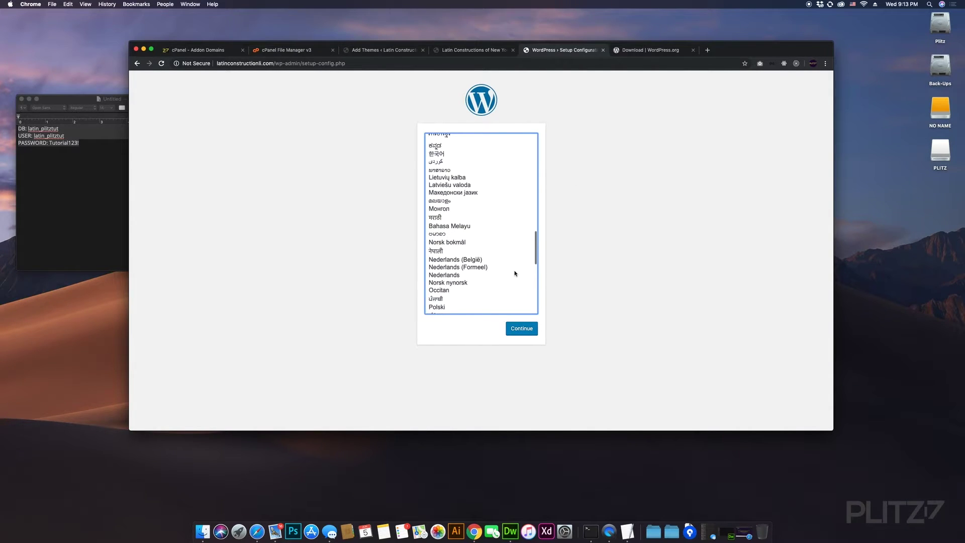
scroll(515, 273, "up", 10)
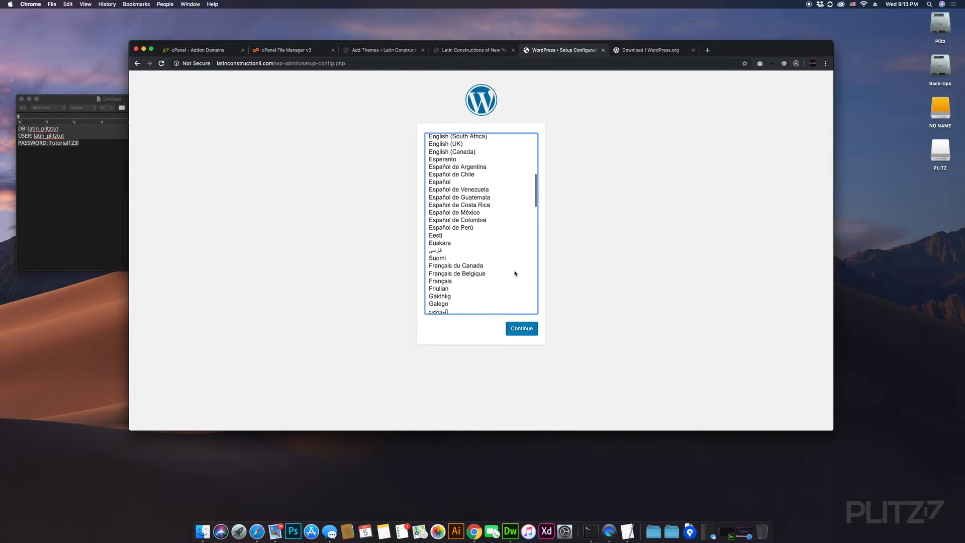
scroll(487, 255, "up", 5)
scroll(487, 254, "up", 4)
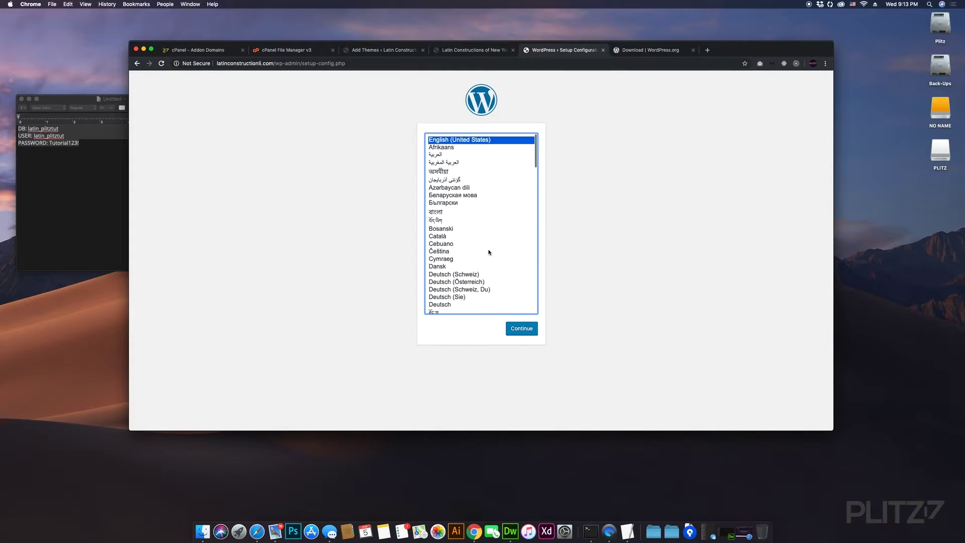
scroll(496, 220, "down", 10)
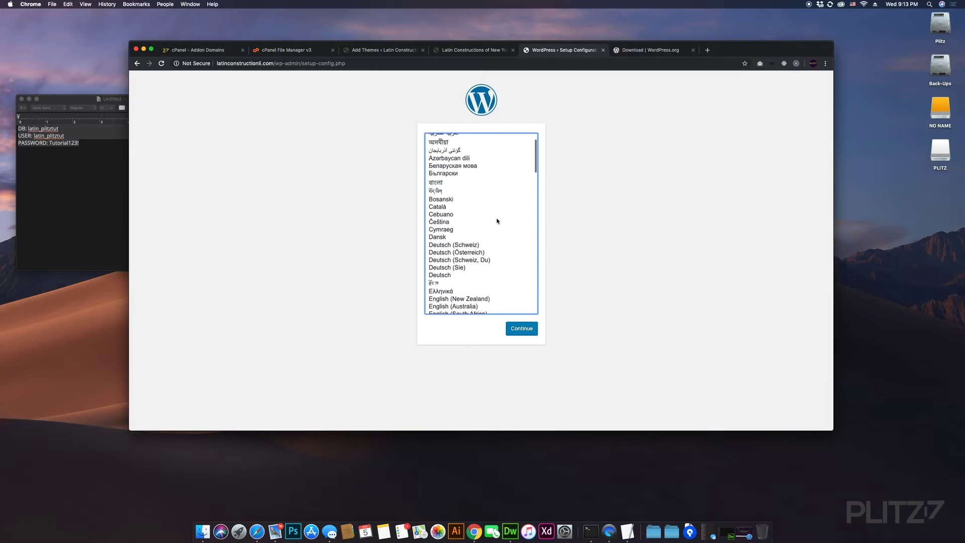
scroll(497, 221, "up", 10)
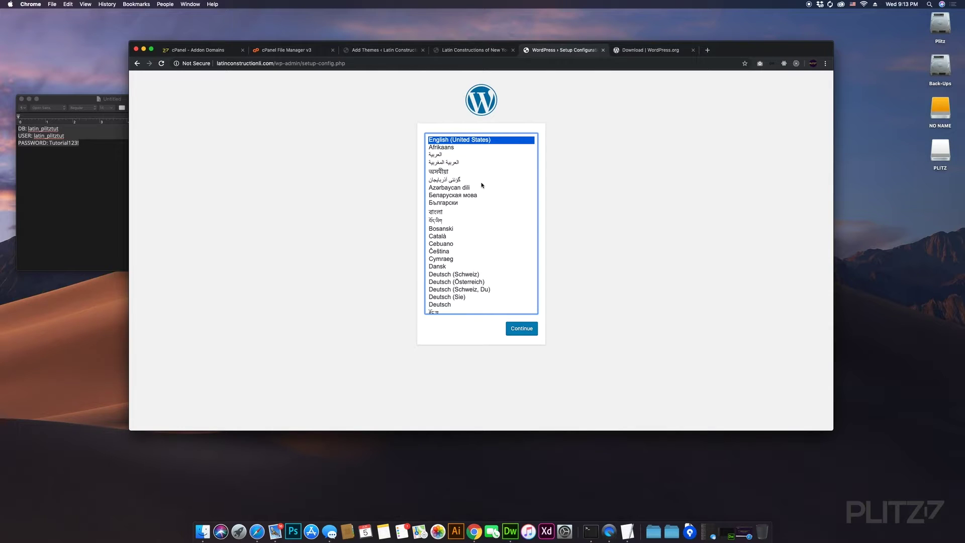
left_click(522, 329)
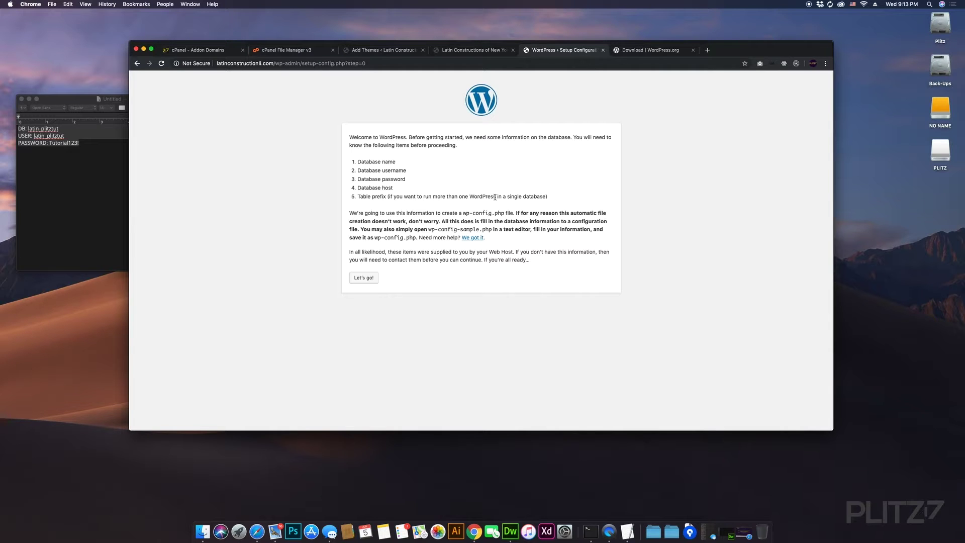
- Paste the database name latin_plitztut from the TextEdit notes into the Database Name field
left_click(369, 278)
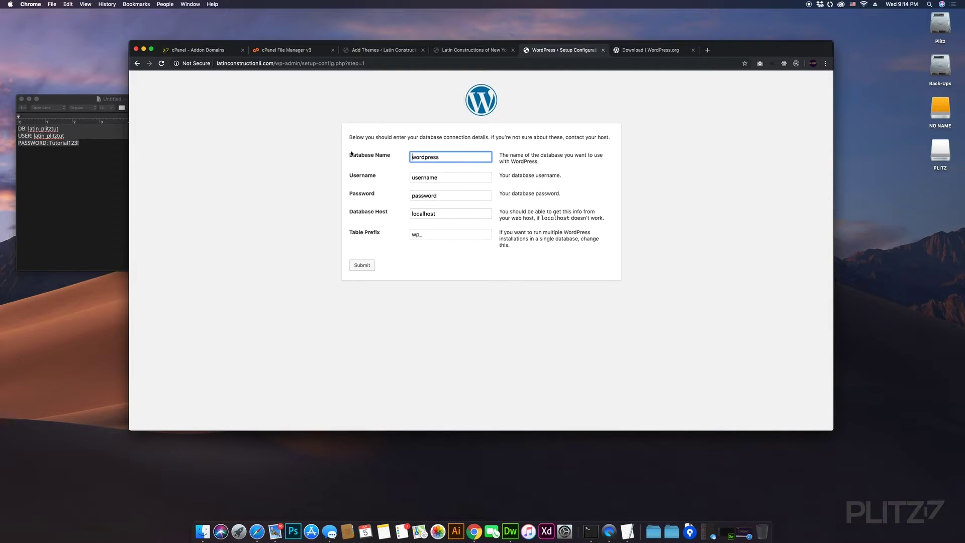
left_click(59, 132)
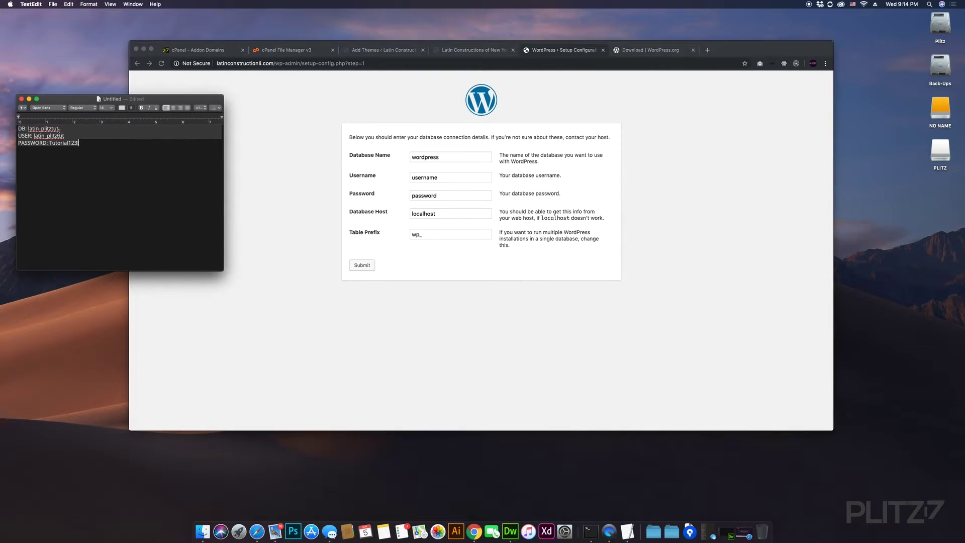
double_click(36, 128)
key("super+c")
left_click(423, 158)
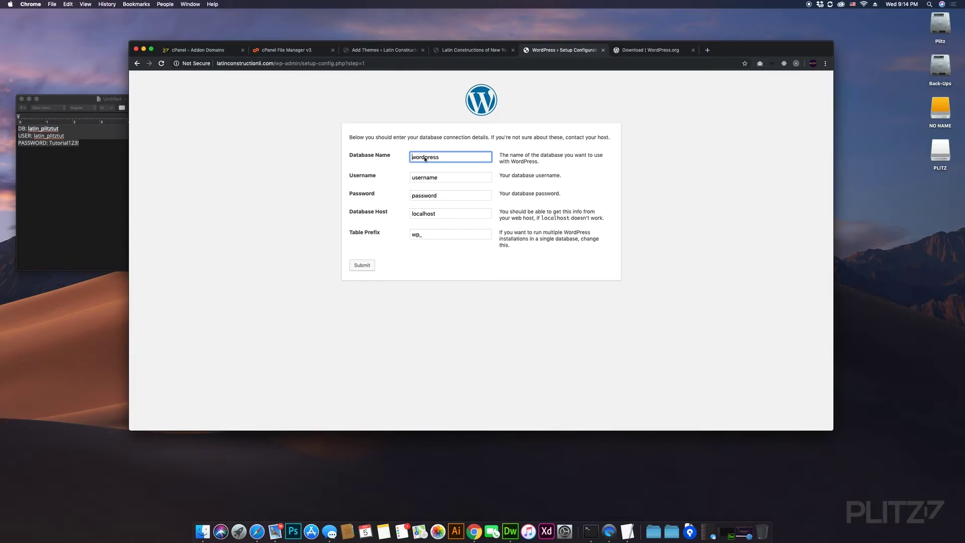
left_click_drag(457, 159, 375, 165)
key("super+v")
- Paste the database username from the notes into the Username field
left_click(46, 165)
left_click(57, 137)
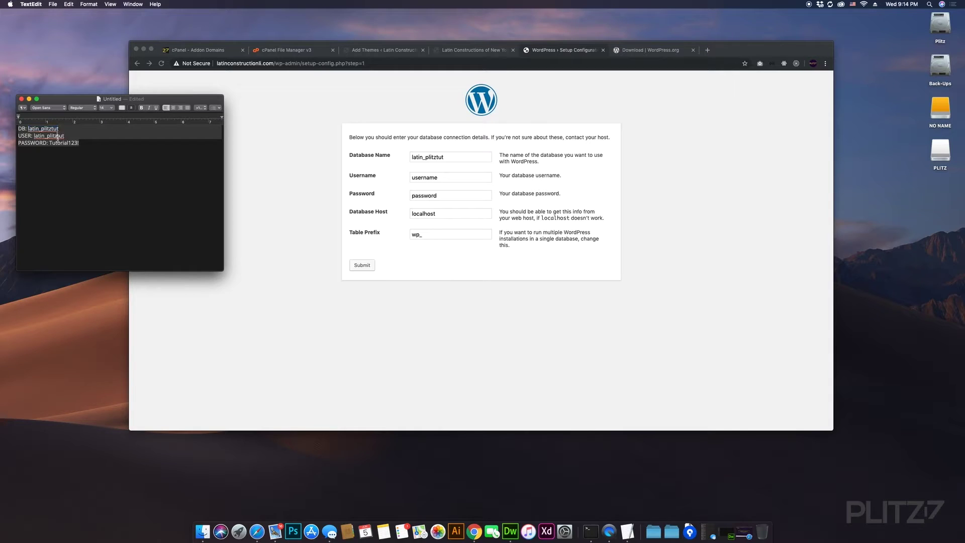
left_click(433, 190)
left_click_drag(450, 177, 380, 176)
key("super+v")
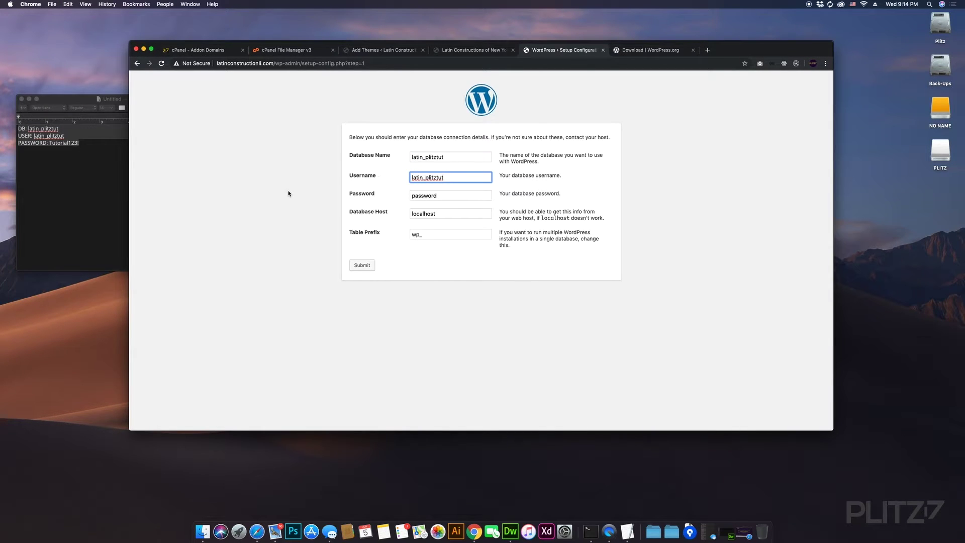
- Paste the database password into the Password field and submit the connection details
left_click(51, 164)
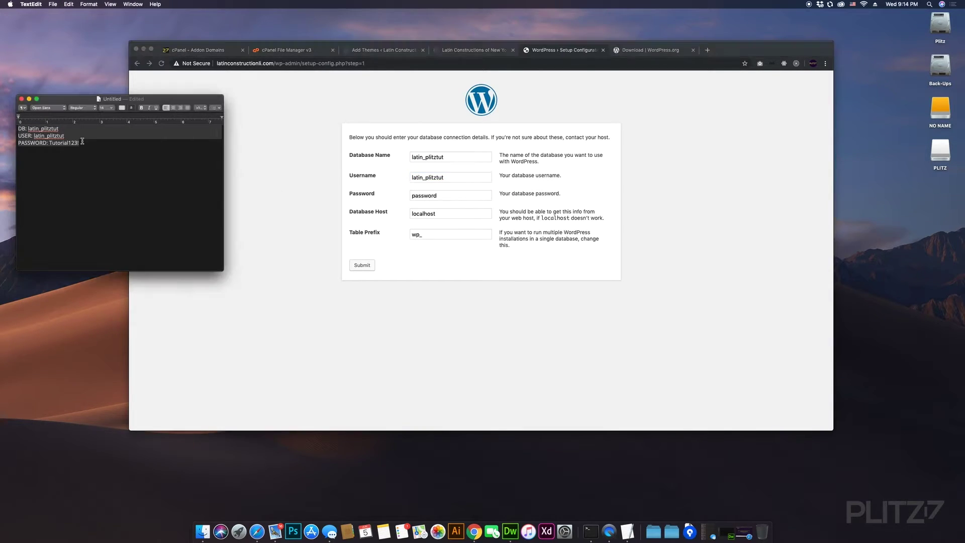
left_click_drag(82, 142, 50, 143)
key("super+c")
left_click(459, 198)
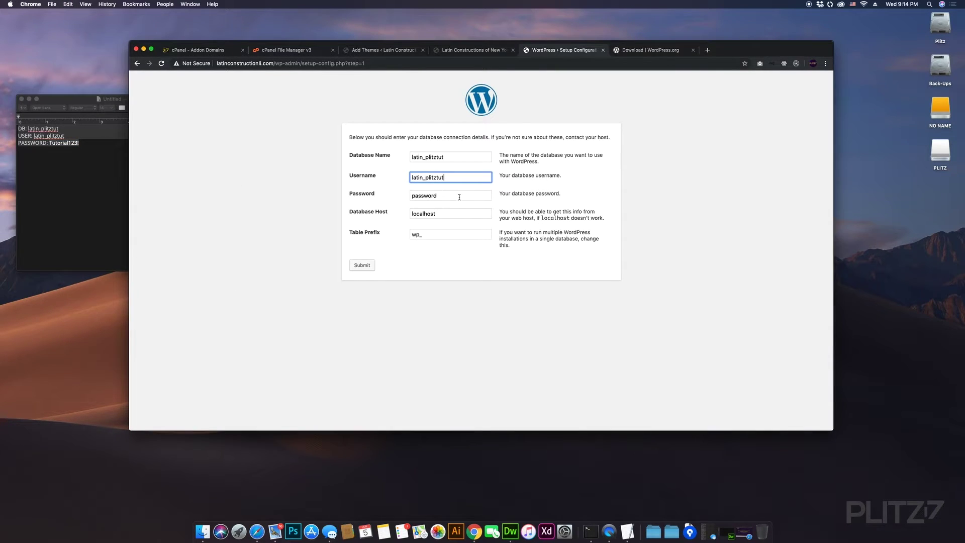
left_click(459, 197)
left_click_drag(444, 192, 354, 194)
key("super+v")
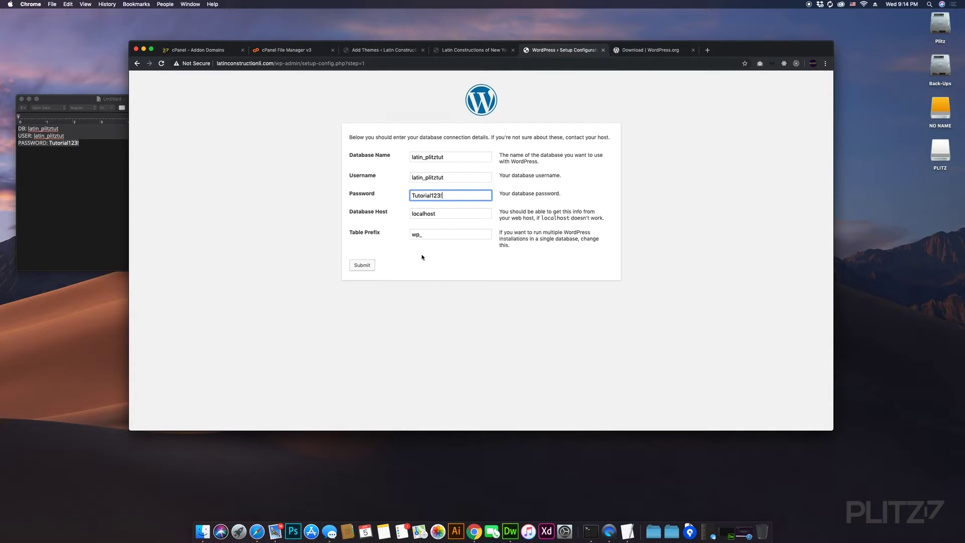
left_click(367, 270)
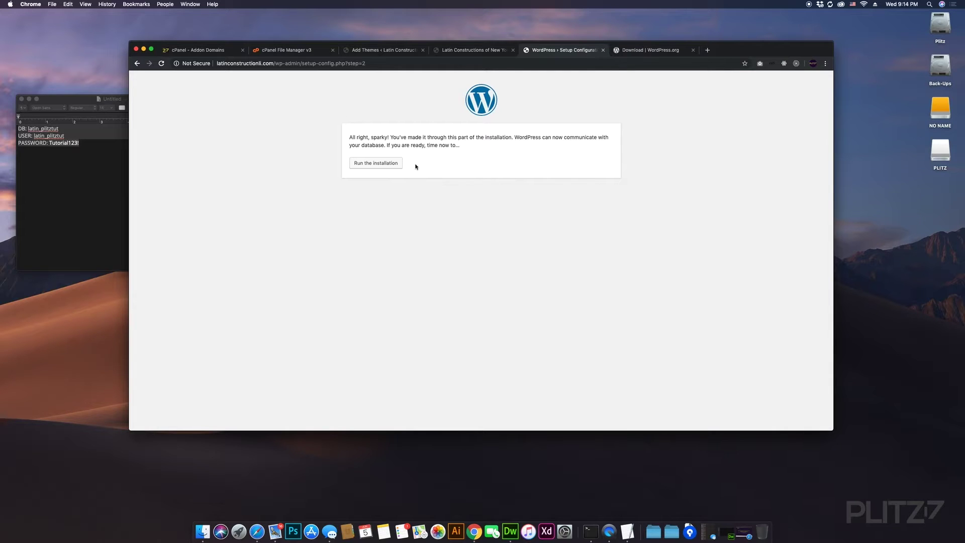
- Enter the site title 'Latin Construction of Long Island' and an admin username on the install form
left_click(378, 163)
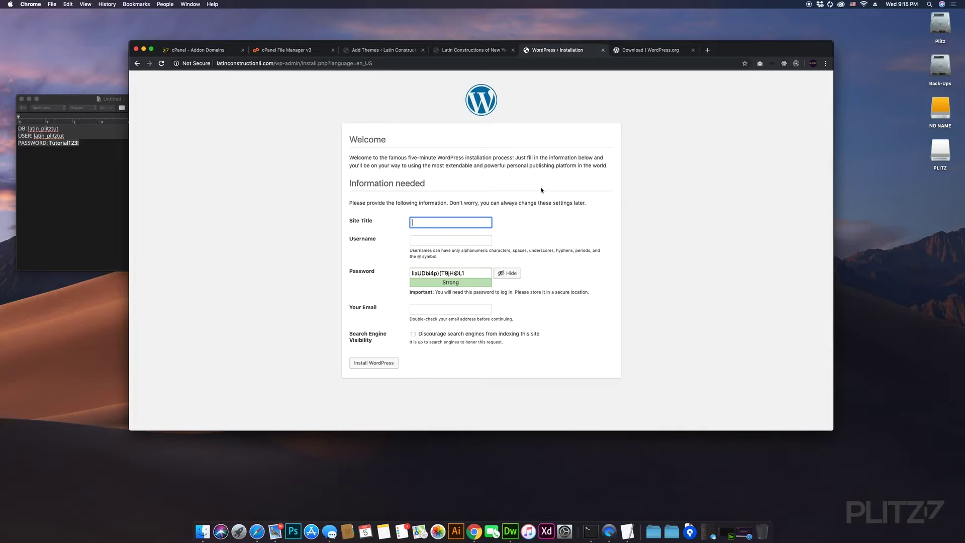
type("Plit")
type("Latin co")
type("Con")
type("strui")
type("ctio")
type("n o")
type("f Long Island")
left_click(451, 240)
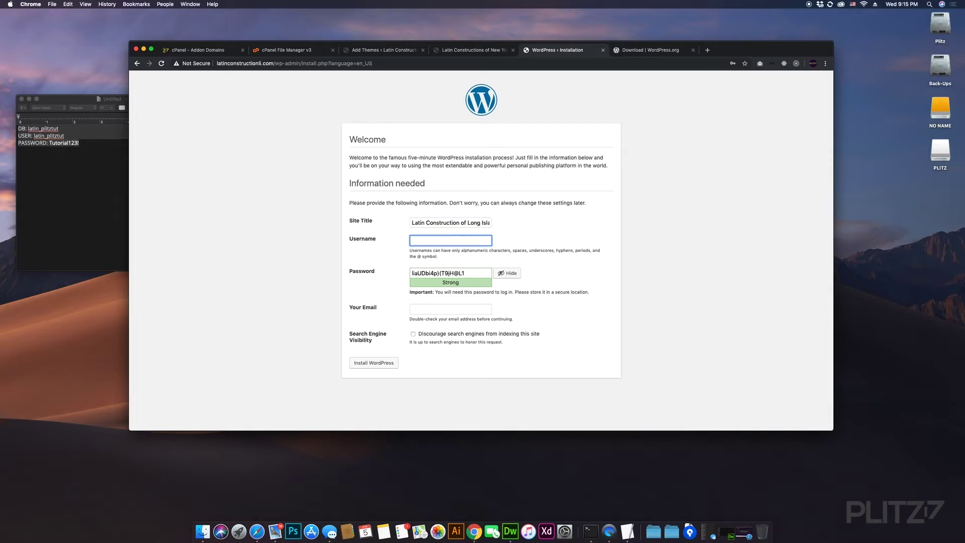
type("myplitz")
key("Tab")
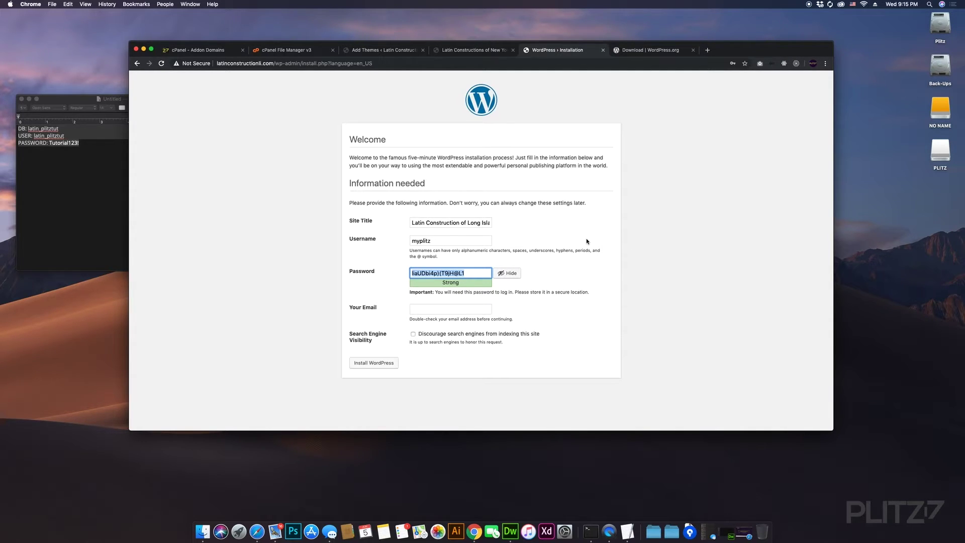
- Enter a custom admin password, fill the admin e-mail from Chrome's suggestions, and install WordPress
type("T")
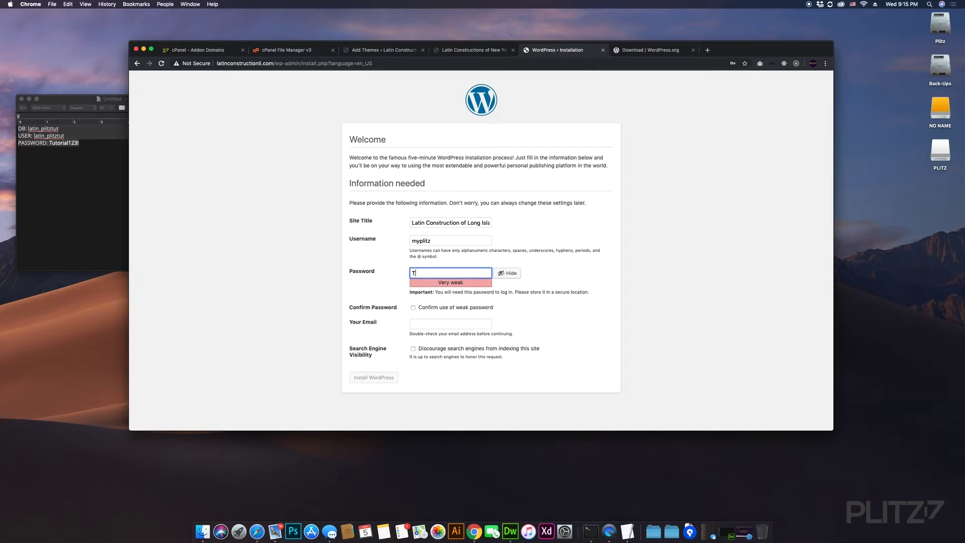
type("utoria")
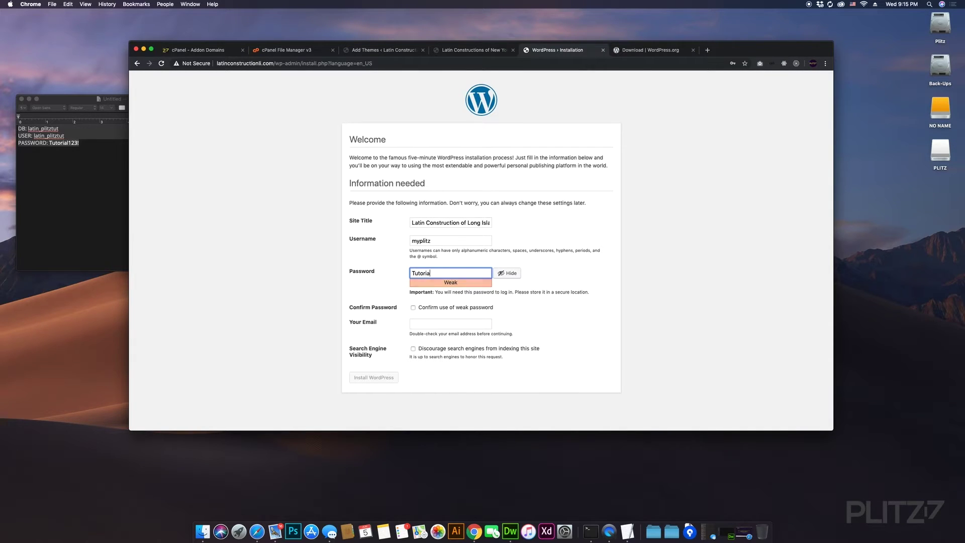
type("l123!")
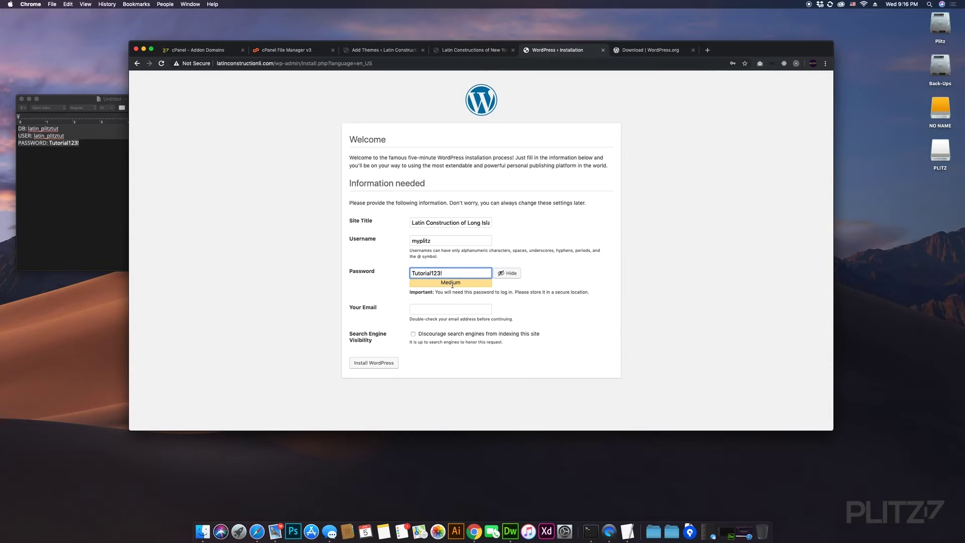
left_click(430, 310)
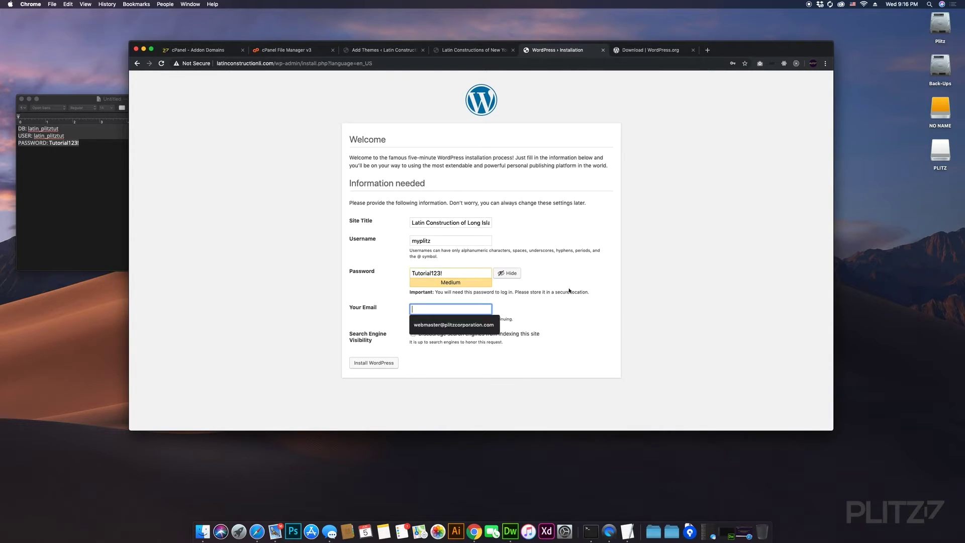
left_click(451, 324)
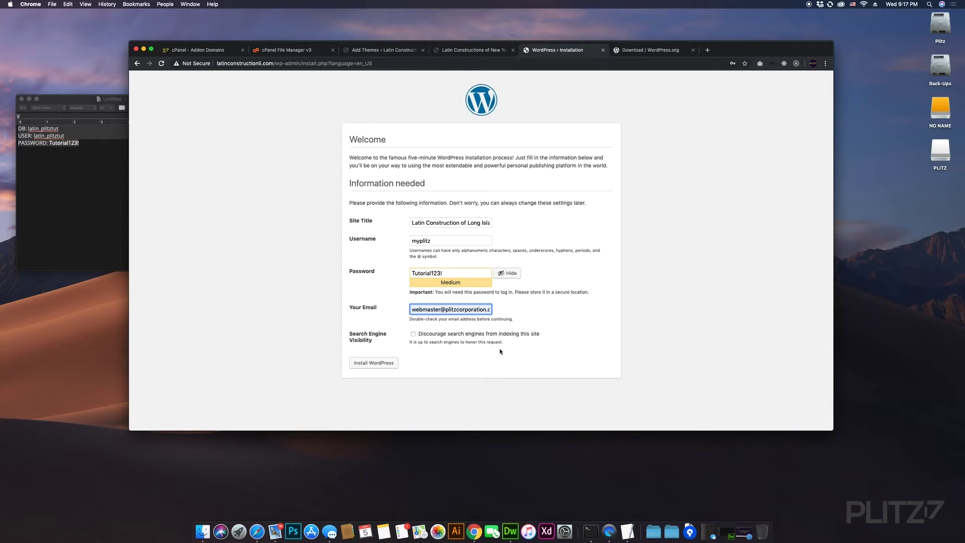
left_click(379, 364)
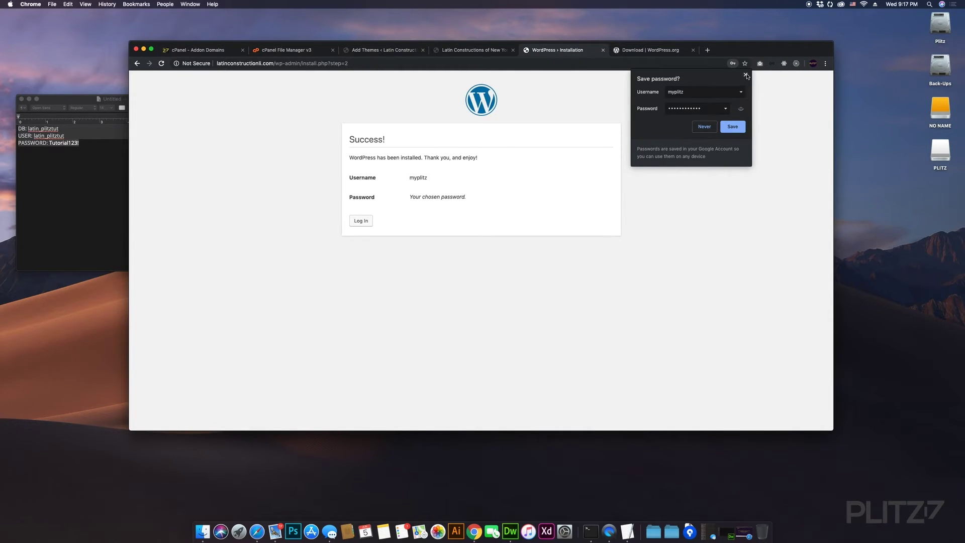
- Log in to the Long Island site's wp-login page with the admin username, re-entering the password after the first rejection
left_click(706, 187)
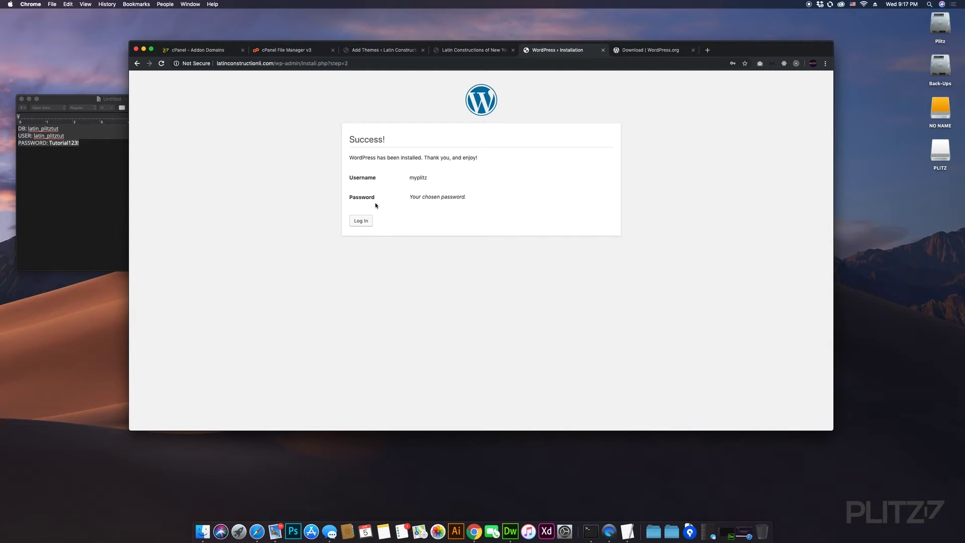
left_click(361, 221)
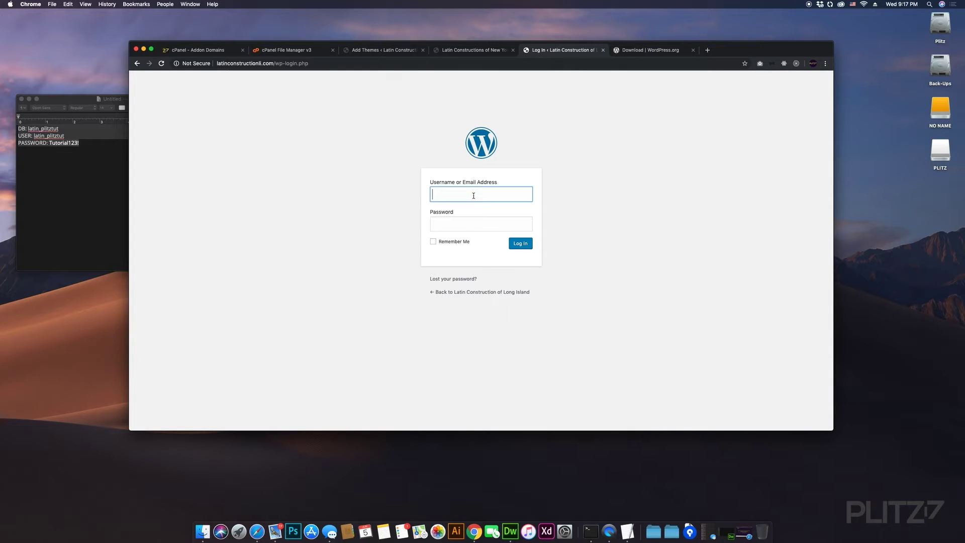
type("my")
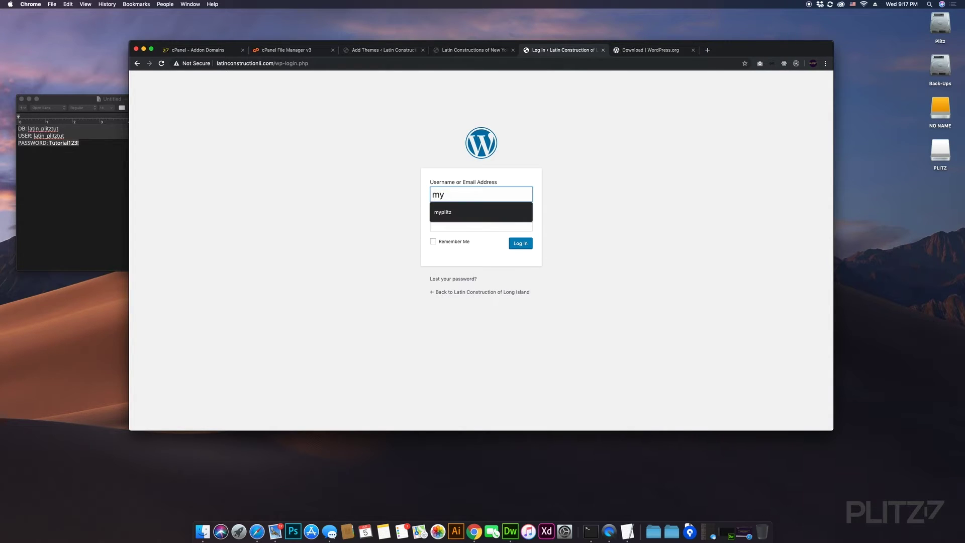
type("plitz")
key("Tab")
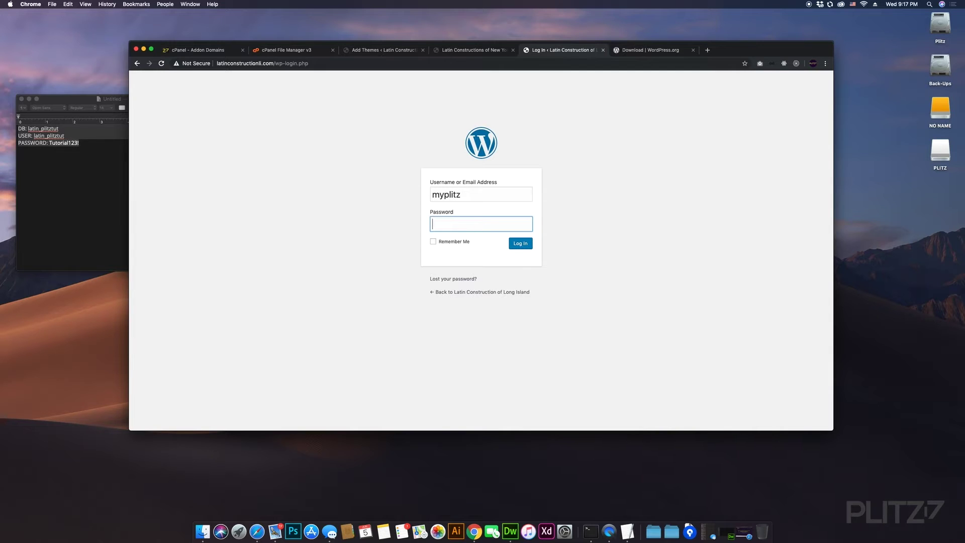
type("Tutorial123!")
key("Return")
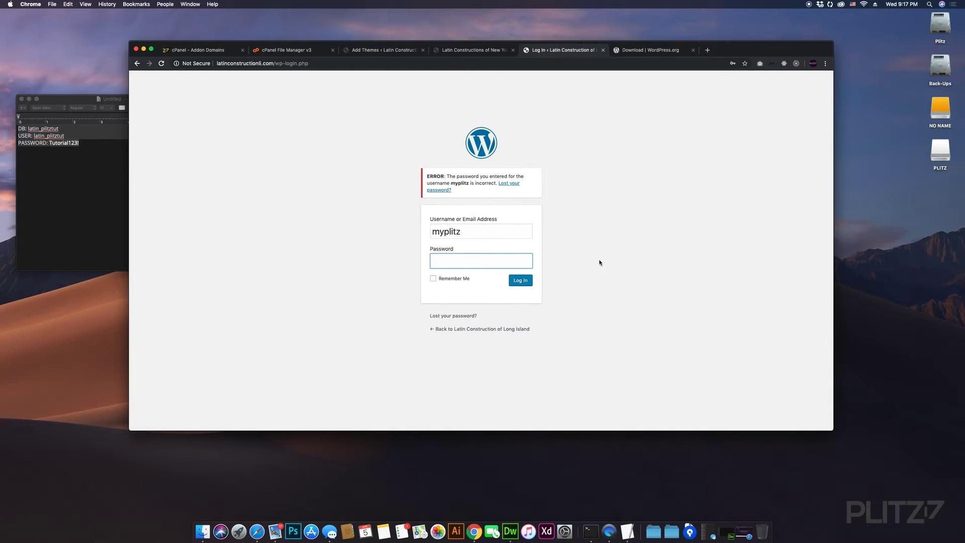
type("Tutorial123!")
key("Return")
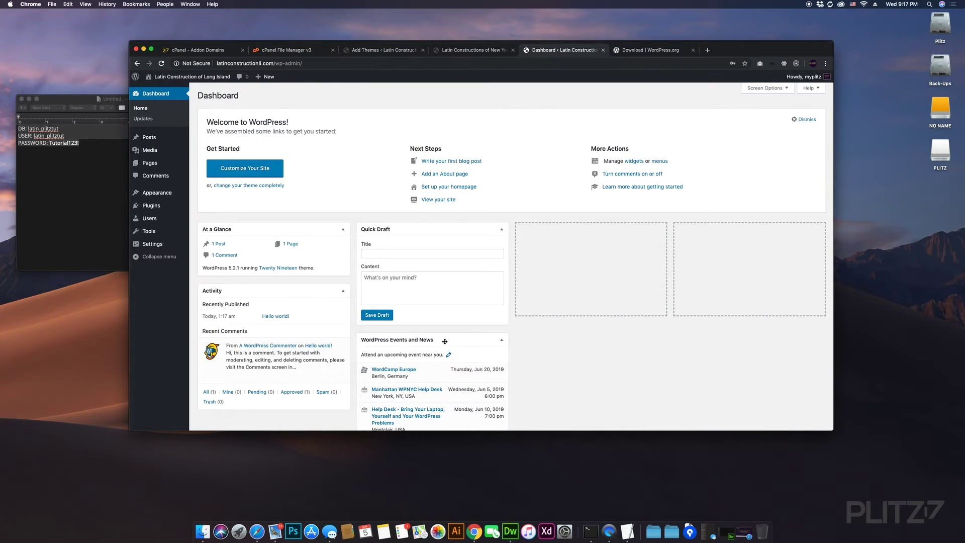
- Move the Events and News and Activity widgets into the empty third and fourth Dashboard columns
left_click_drag(446, 341, 599, 234)
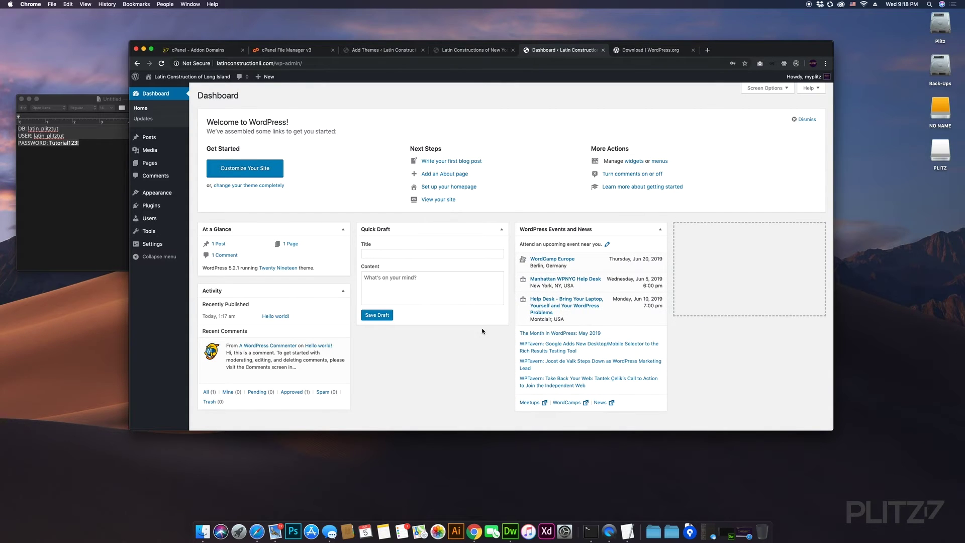
scroll(482, 329, "down", 1)
left_click_drag(305, 278, 741, 231)
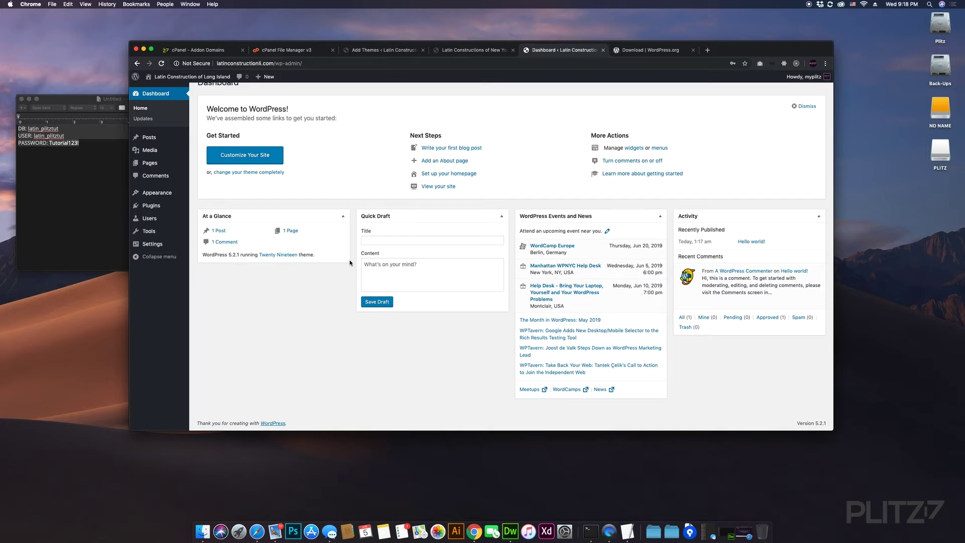
scroll(473, 149, "up", 1)
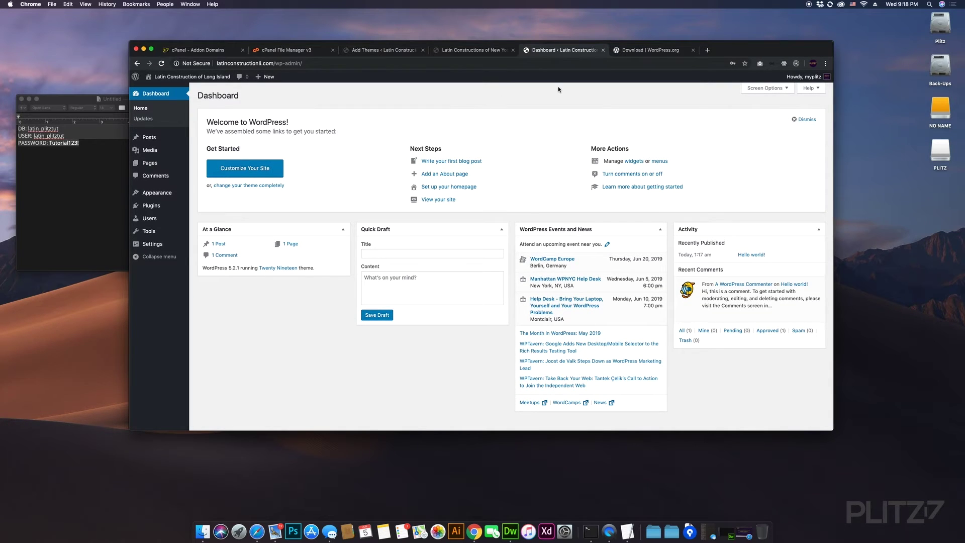
- Close the WordPress.org download tab and go to the site's General Settings
left_click(631, 50)
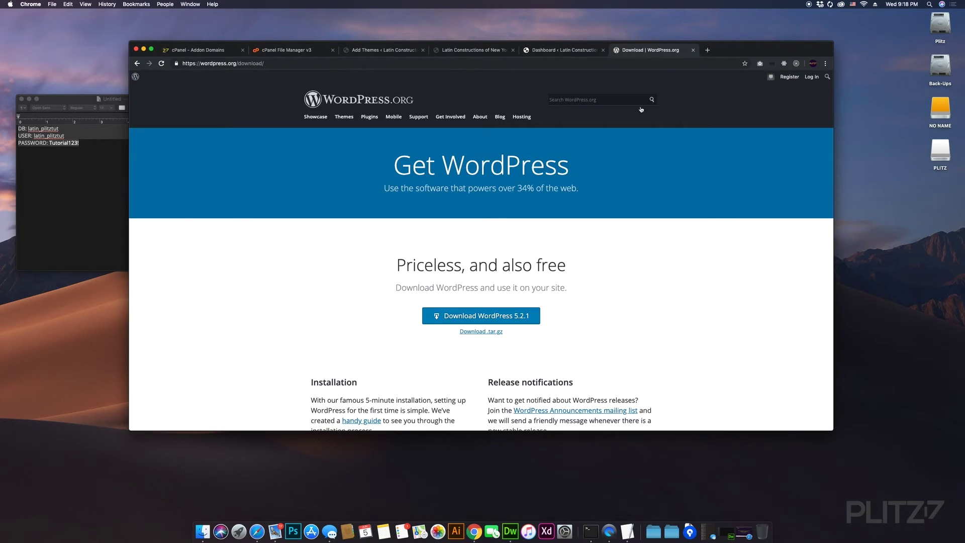
left_click(693, 50)
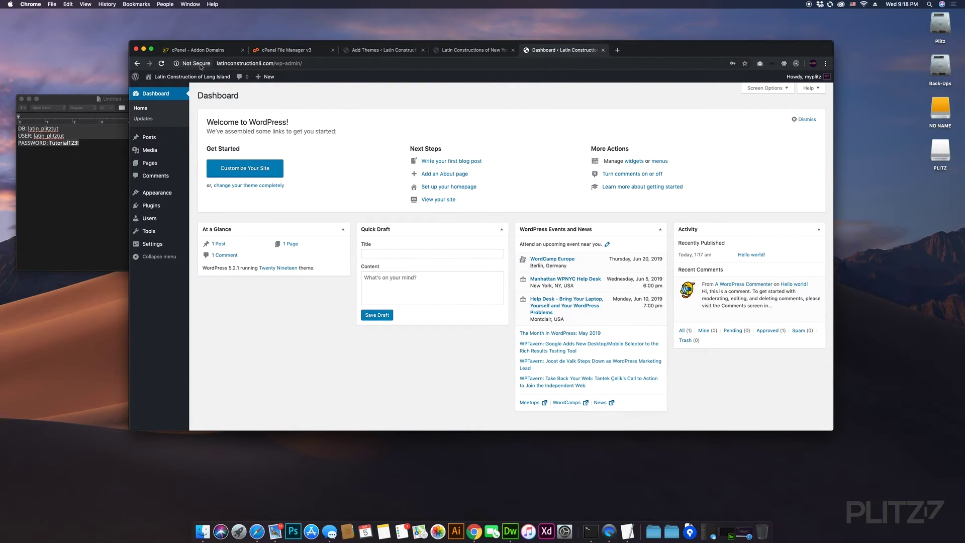
left_click(241, 64)
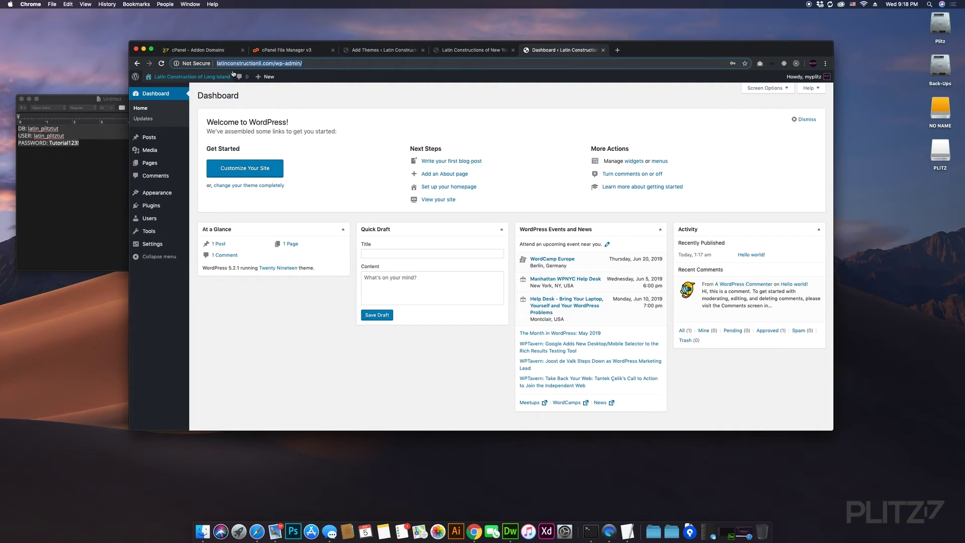
left_click(336, 102)
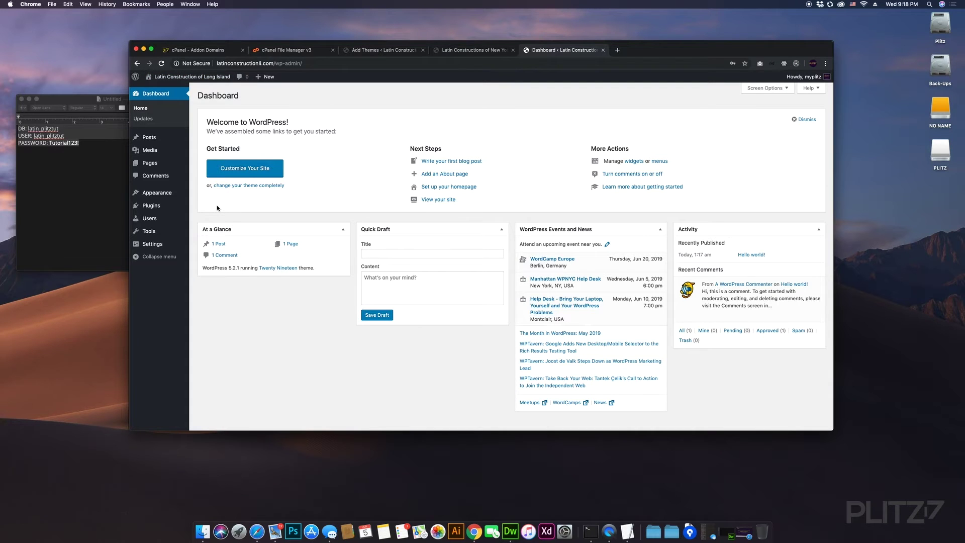
mouse_move(151, 245)
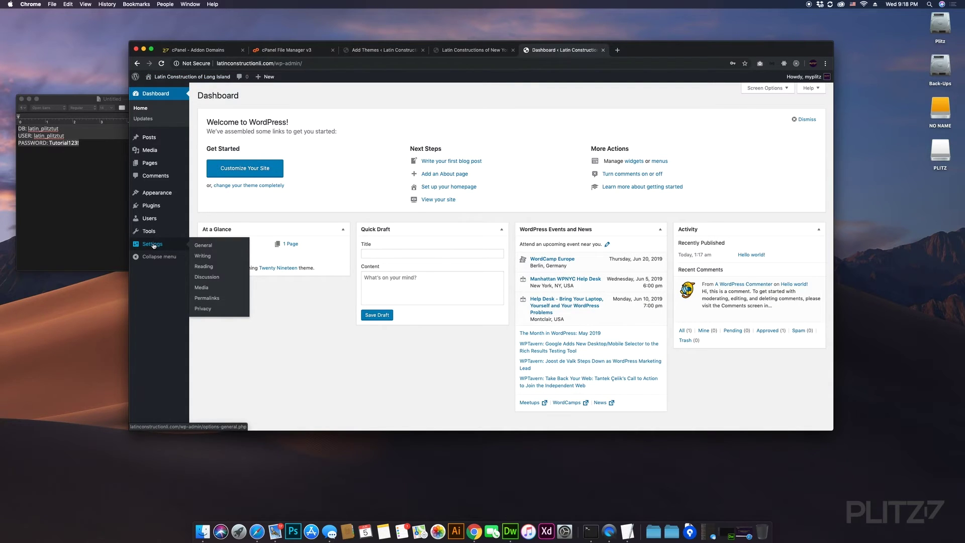
left_click(153, 245)
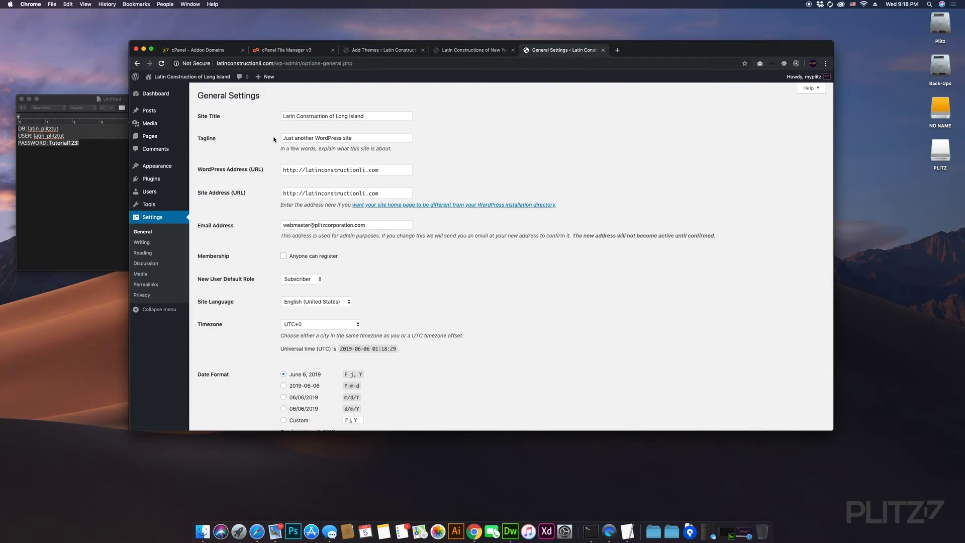
- Replace the site tagline with 'Plitz Corporation, Northport'
left_click_drag(363, 135, 252, 129)
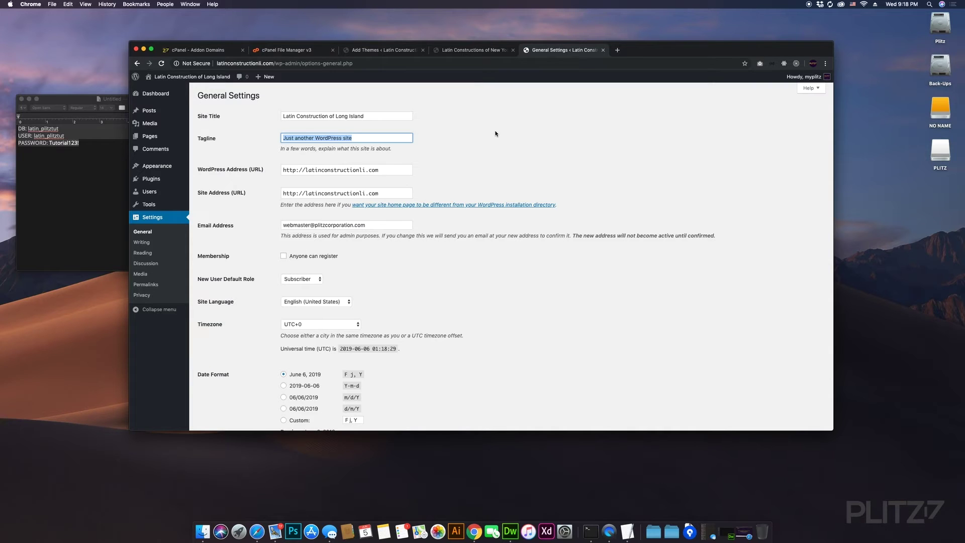
type("Plit")
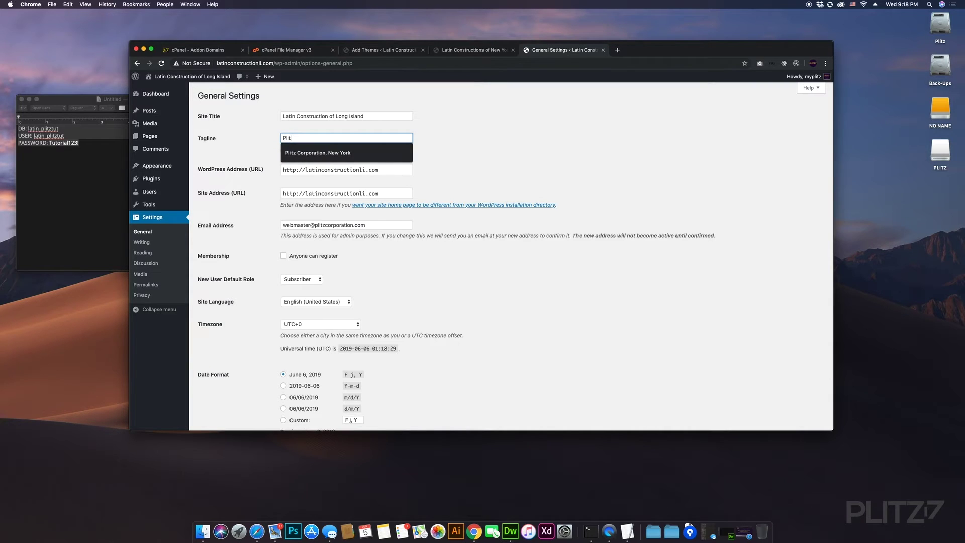
type("z Corporation")
type(", nor")
key("BackSpace")
key("BackSpace")
type("N")
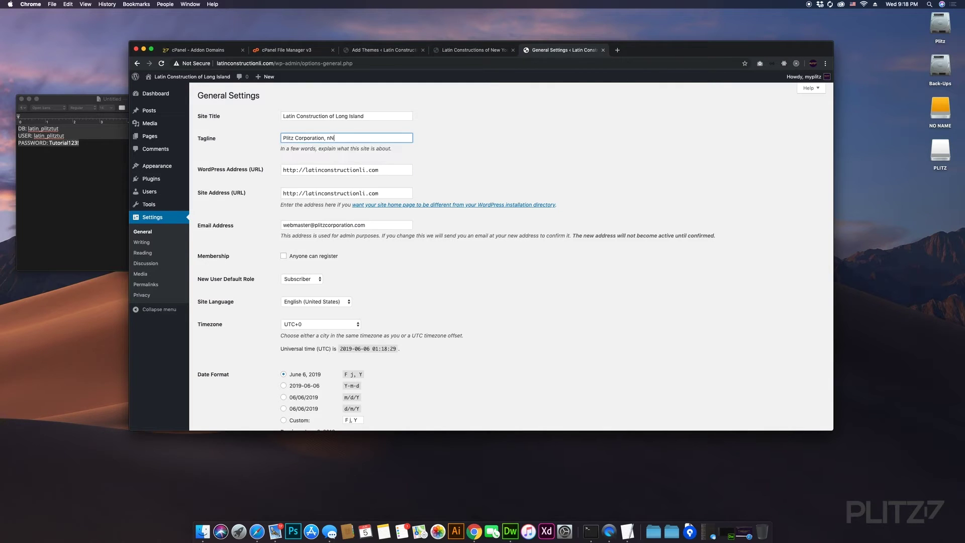
type("orthport")
- Change the WordPress Address and Site Address to https and save the settings
left_click(296, 171)
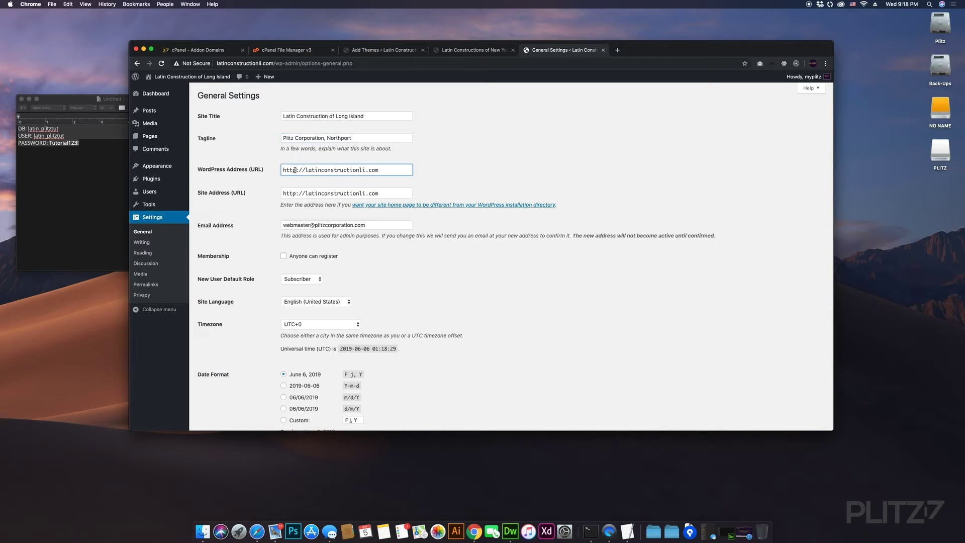
type("s")
left_click(299, 194)
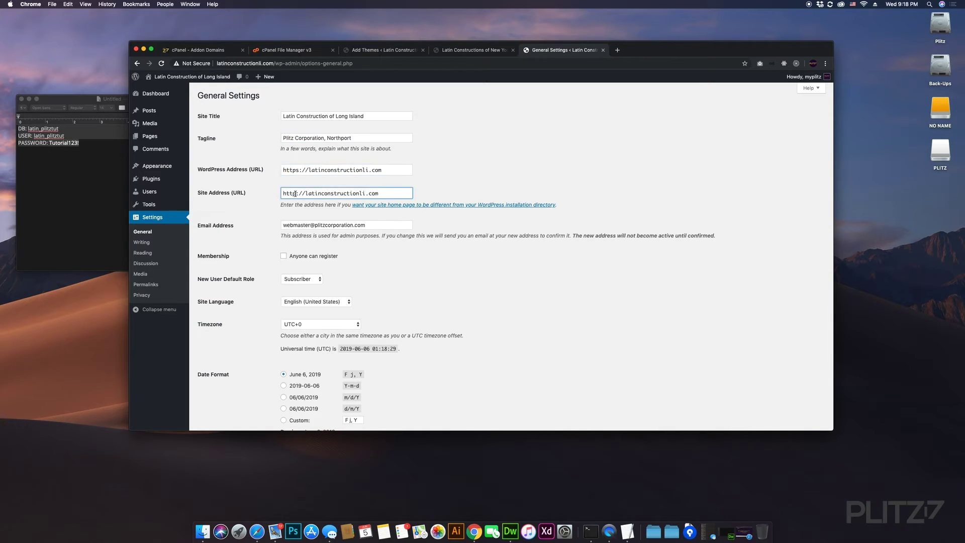
type("s")
scroll(327, 220, "down", 2)
scroll(490, 273, "down", 5)
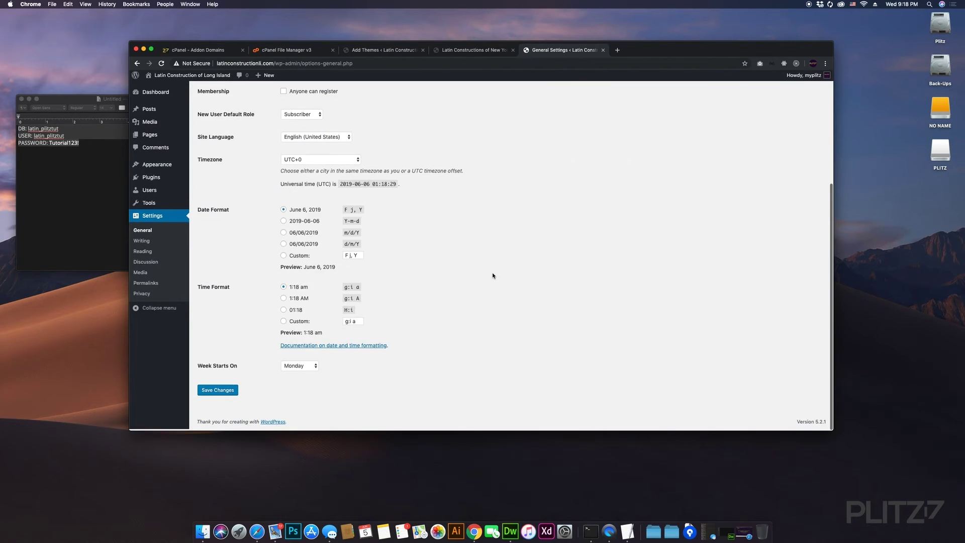
scroll(493, 276, "up", 5)
scroll(493, 276, "down", 2)
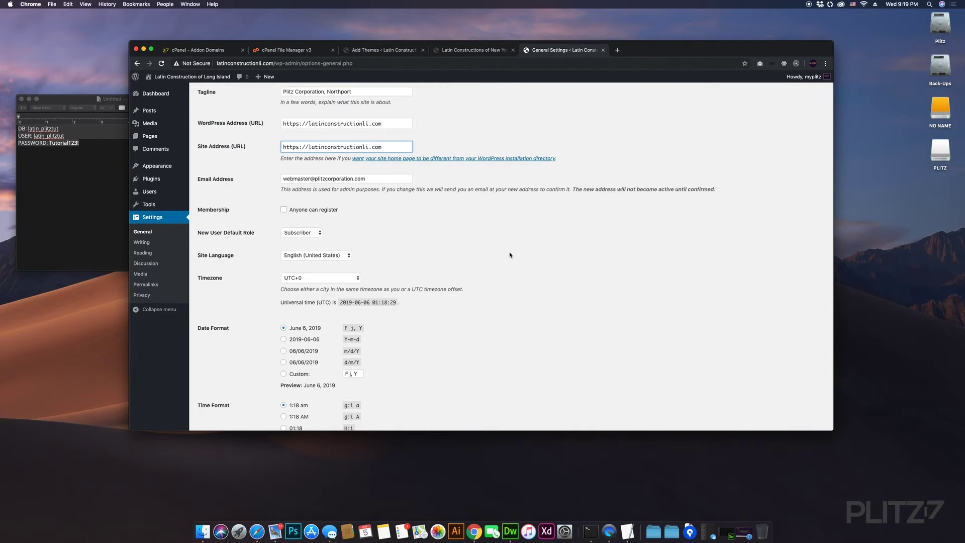
scroll(510, 255, "up", 2)
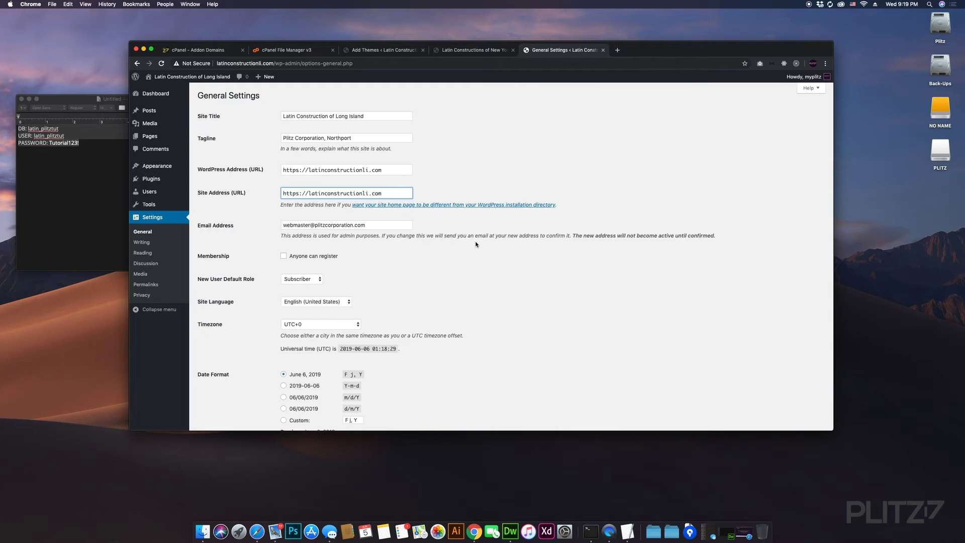
key("Return")
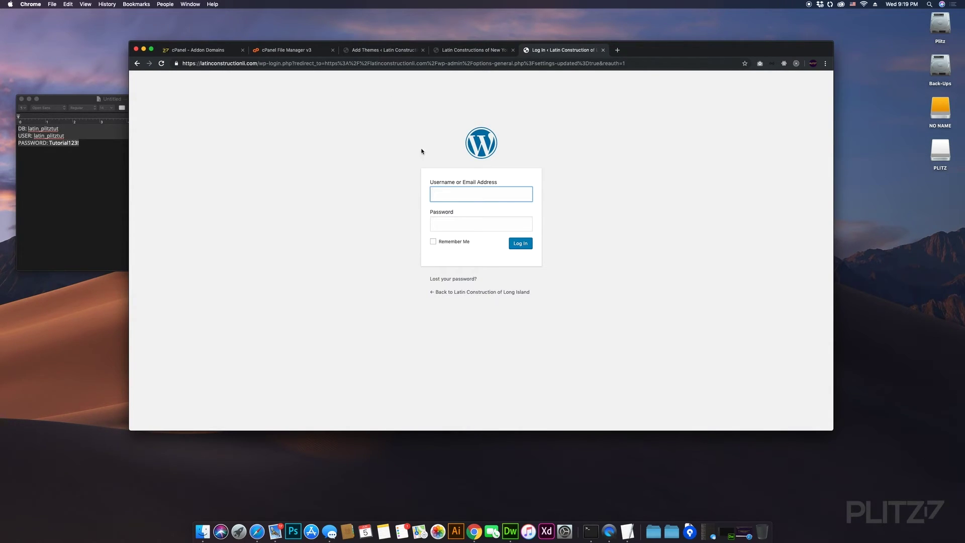
- Load the Long Island site's /wp-admin login page from its home page
left_click(368, 133)
left_click(442, 294)
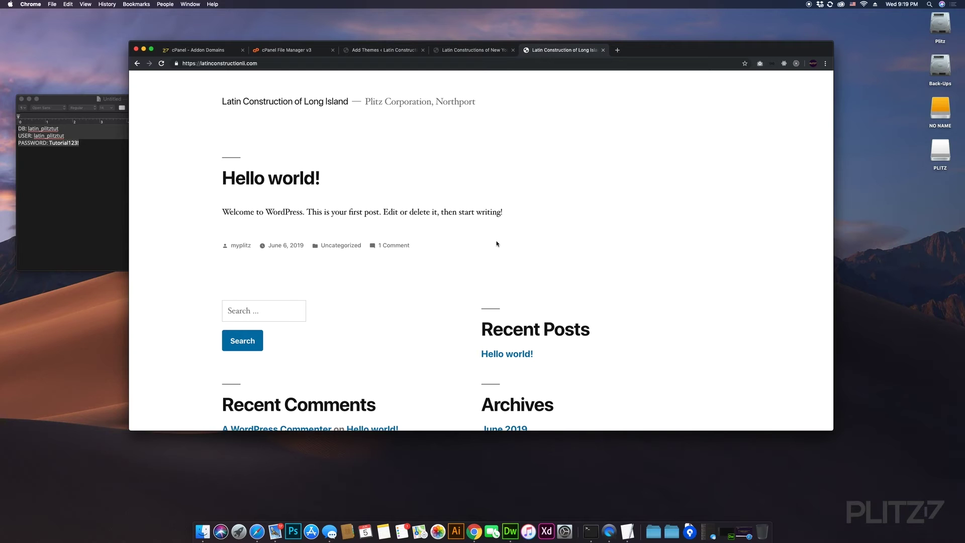
scroll(498, 243, "down", 5)
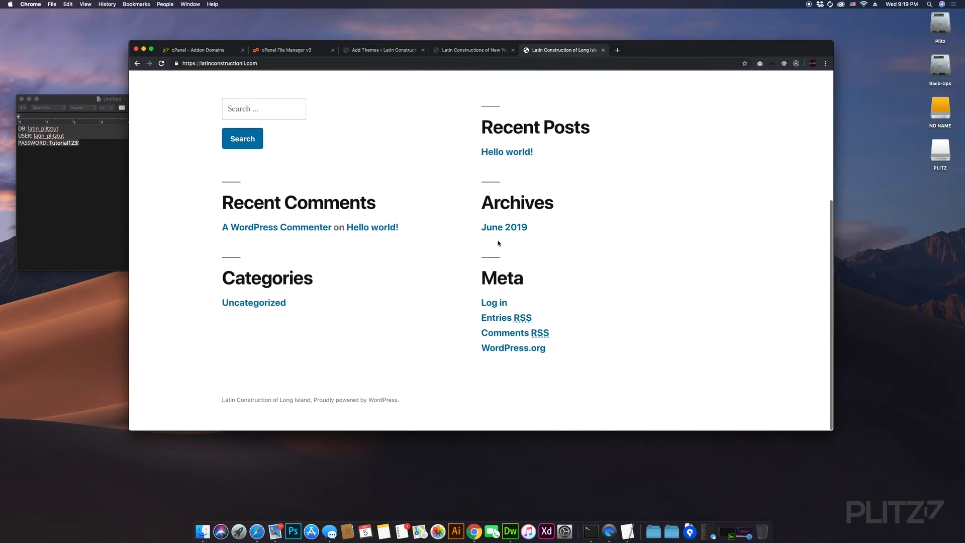
scroll(498, 243, "up", 5)
left_click(277, 65)
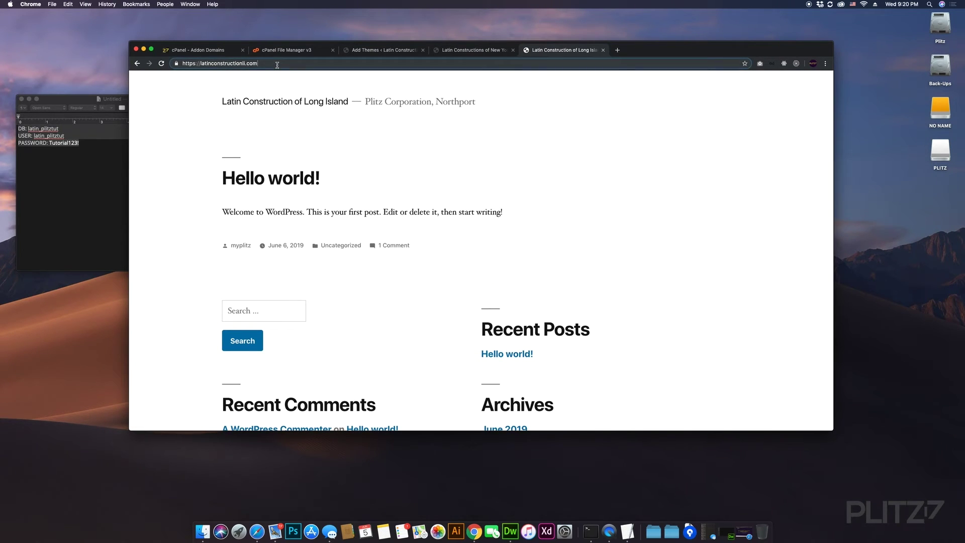
type("/")
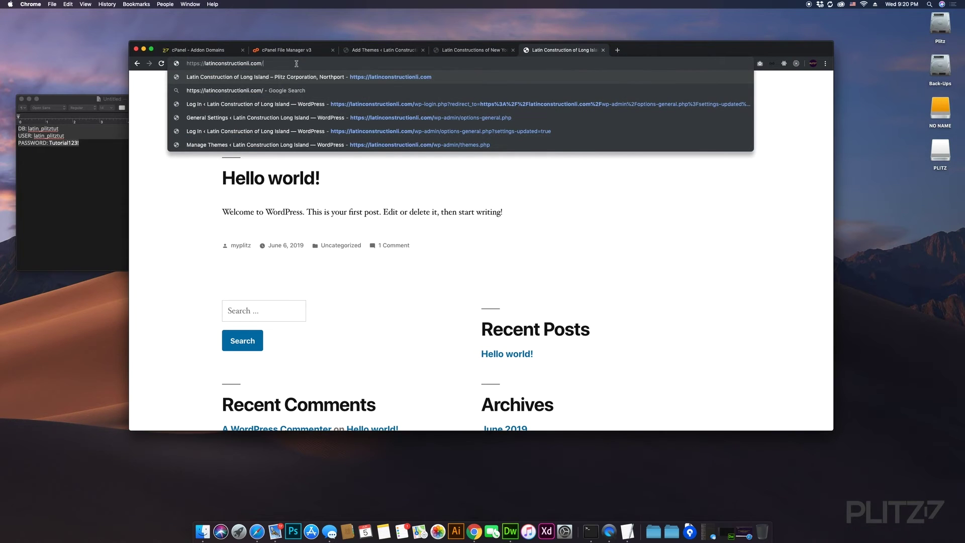
type("wp-ad")
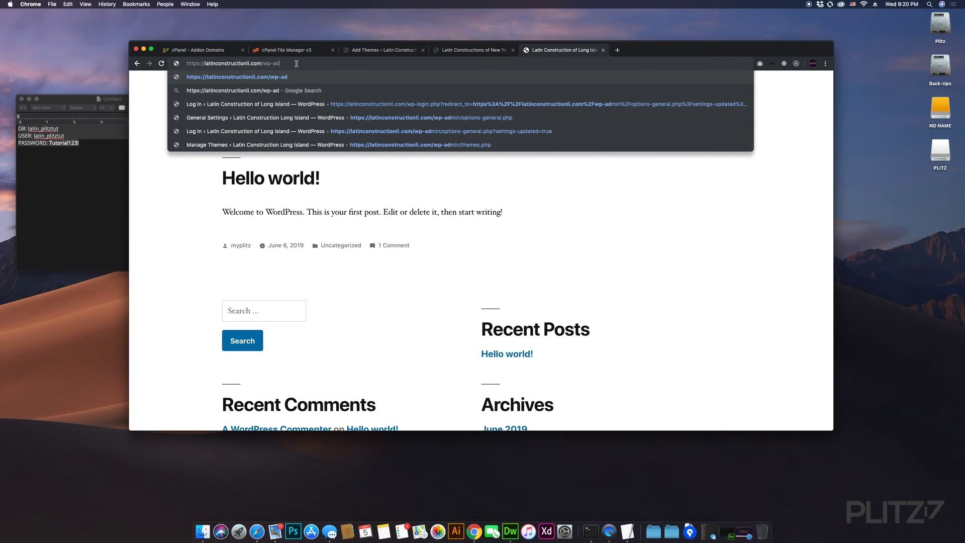
type("min")
key("Return")
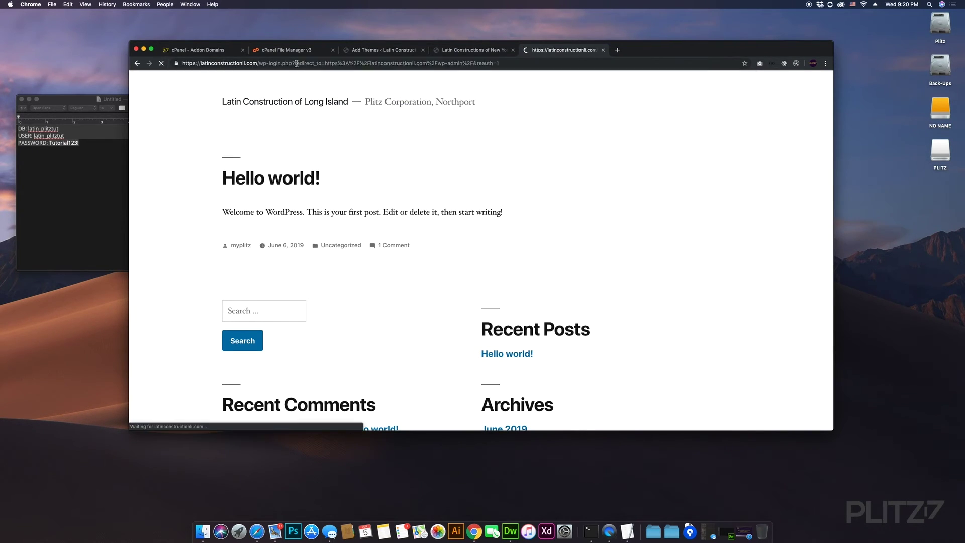
- Sign in with the admin username and password, correcting a mistyped password
type("myplitz")
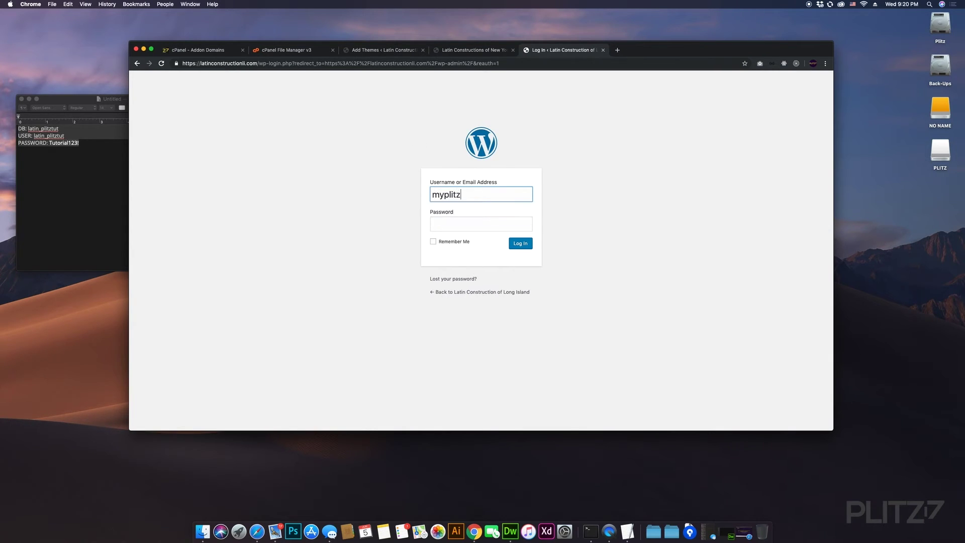
key("Tab")
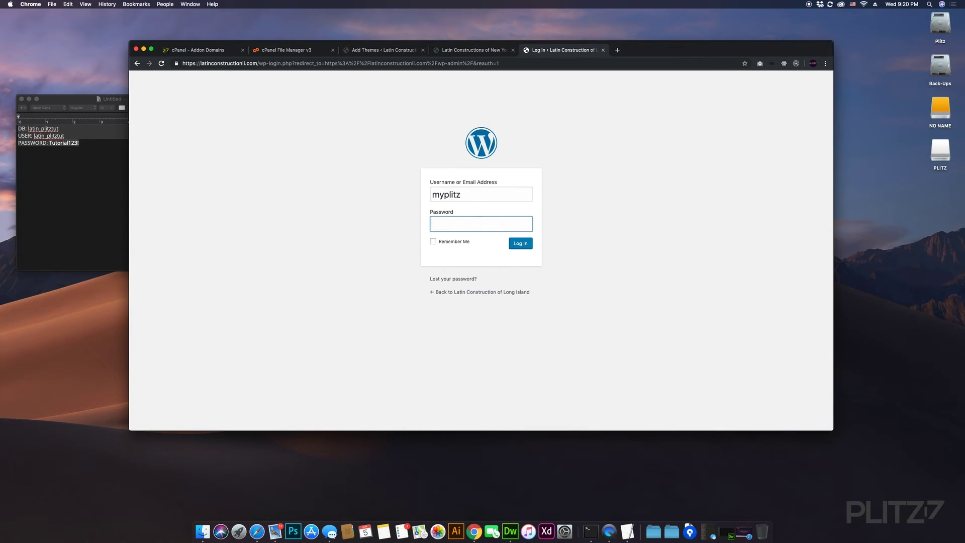
type("TTuto")
key("BackSpace")
key("BackSpace")
key("BackSpace")
key("BackSpace")
type("Tutorial123!")
left_click(523, 246)
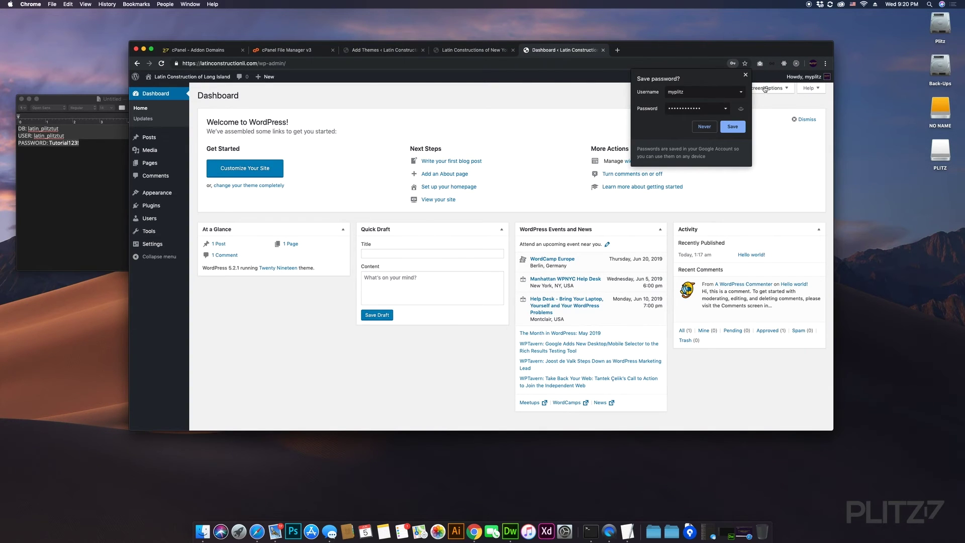
- Dismiss the save-password offer and open the Long Island public site via Visit Site in a new tab
left_click(745, 75)
mouse_move(192, 83)
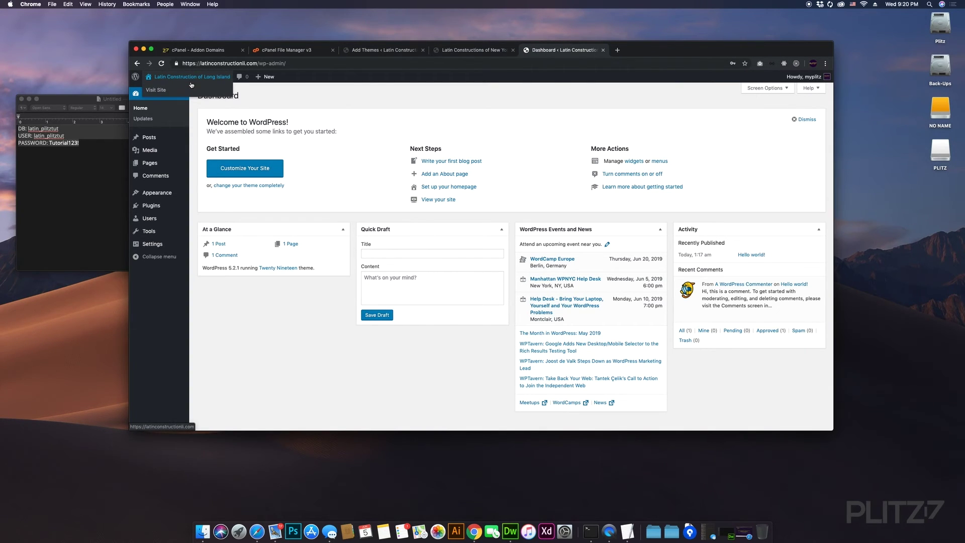
left_click(161, 91, "super")
left_click(649, 51)
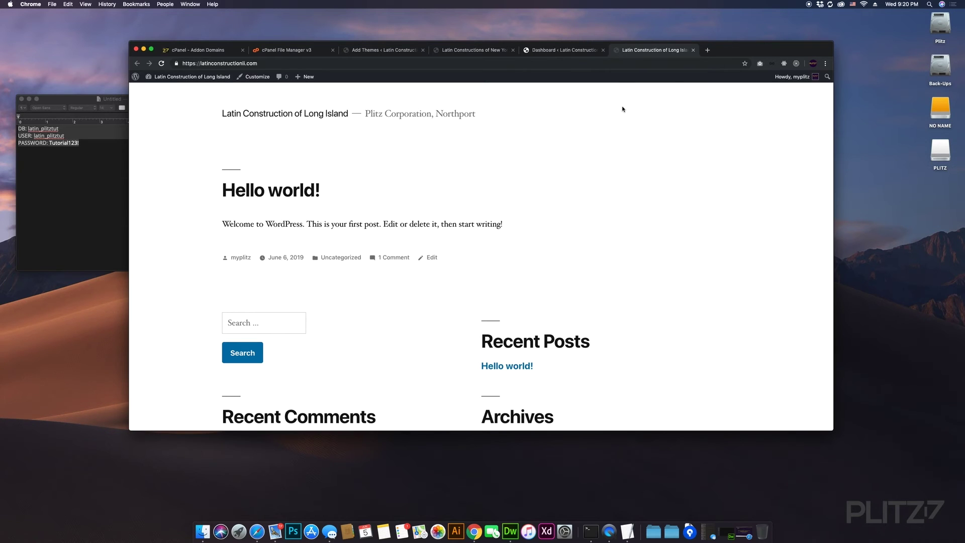
scroll(621, 116, "down", 5)
scroll(622, 115, "up", 5)
- Compare the admin dashboard with the public site's Northport tagline, then switch to the New York site tab
left_click(566, 49)
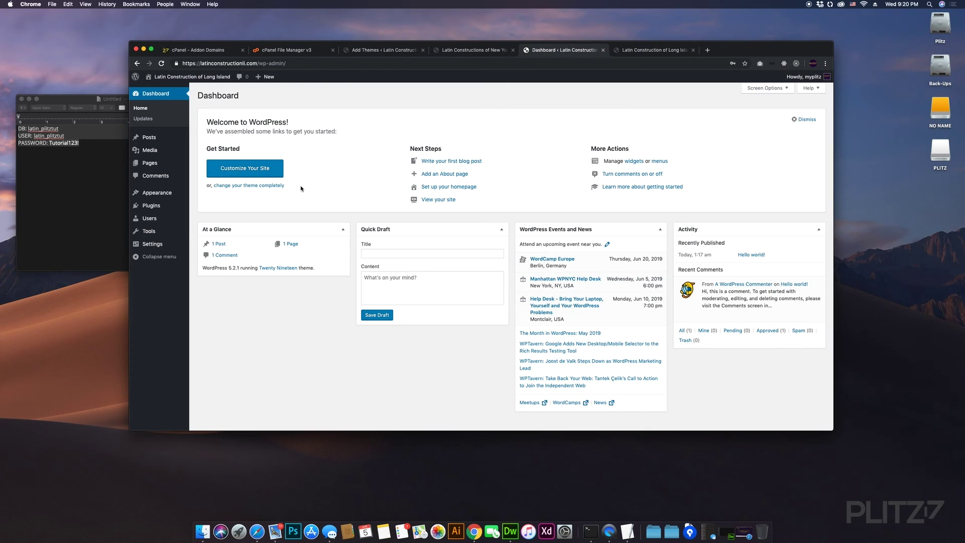
left_click(653, 50)
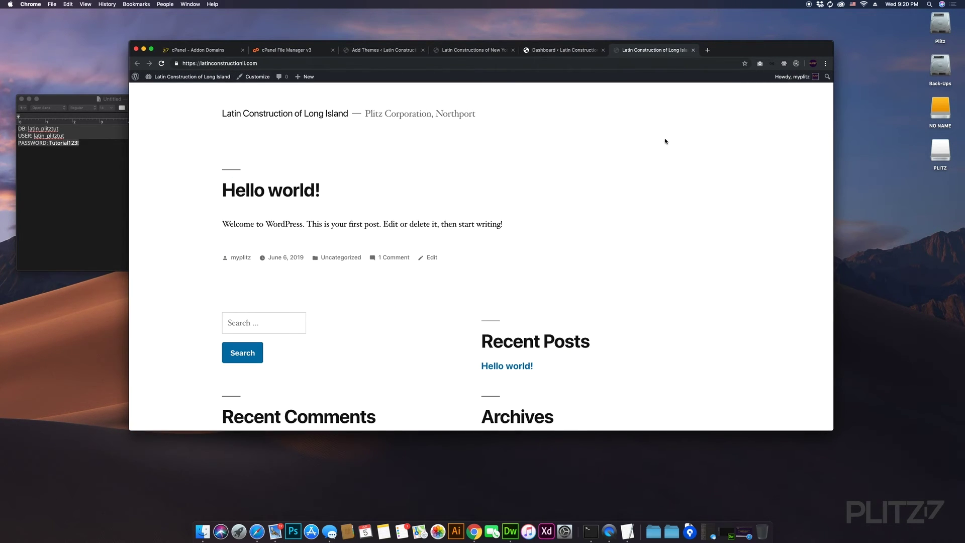
left_click(572, 51)
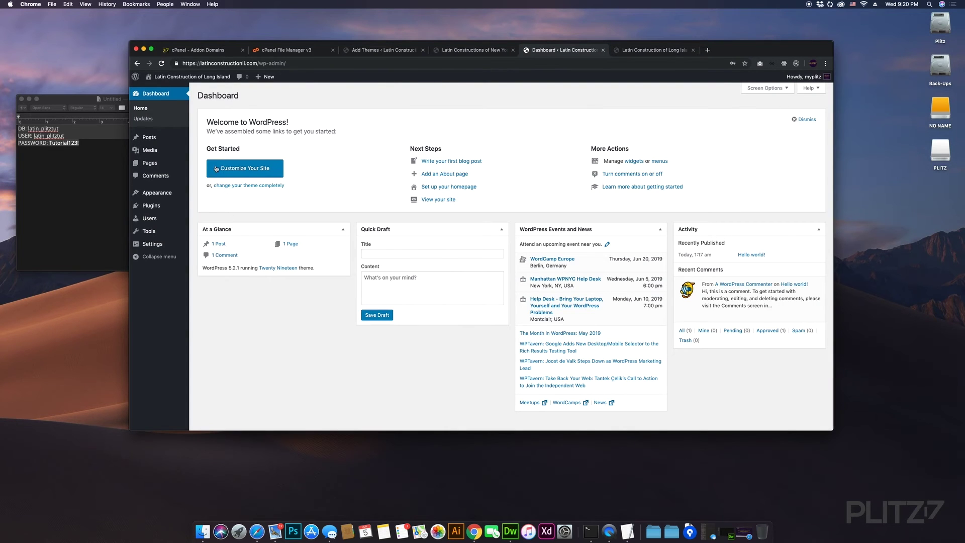
left_click(637, 50)
key("ctrl+shift+Tab")
left_click(637, 51)
key("ctrl+shift+Tab")
left_click(643, 52)
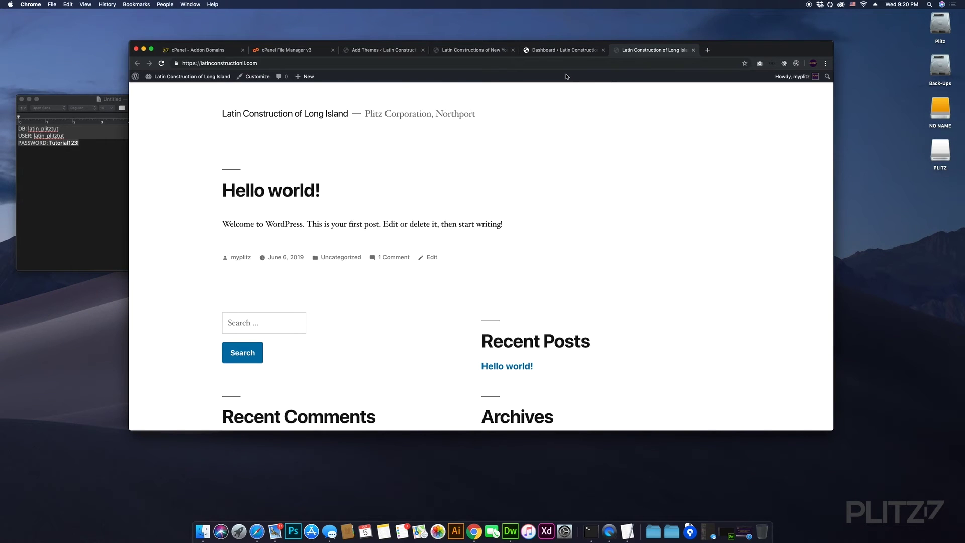
scroll(569, 97, "down", 5)
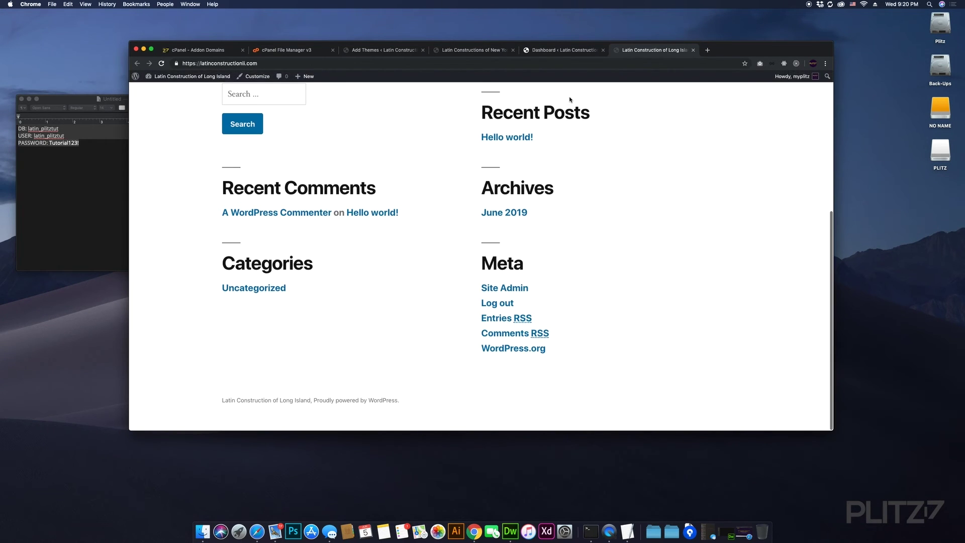
scroll(569, 101, "up", 5)
left_click(468, 51)
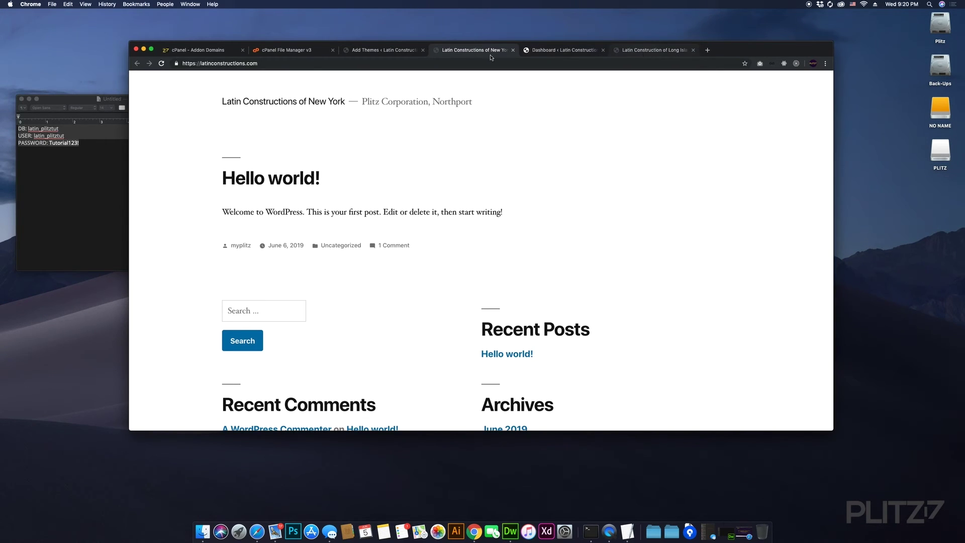
- Browse the New York admin's Pages and Sample Page editor, then open its Posts list
left_click(387, 51)
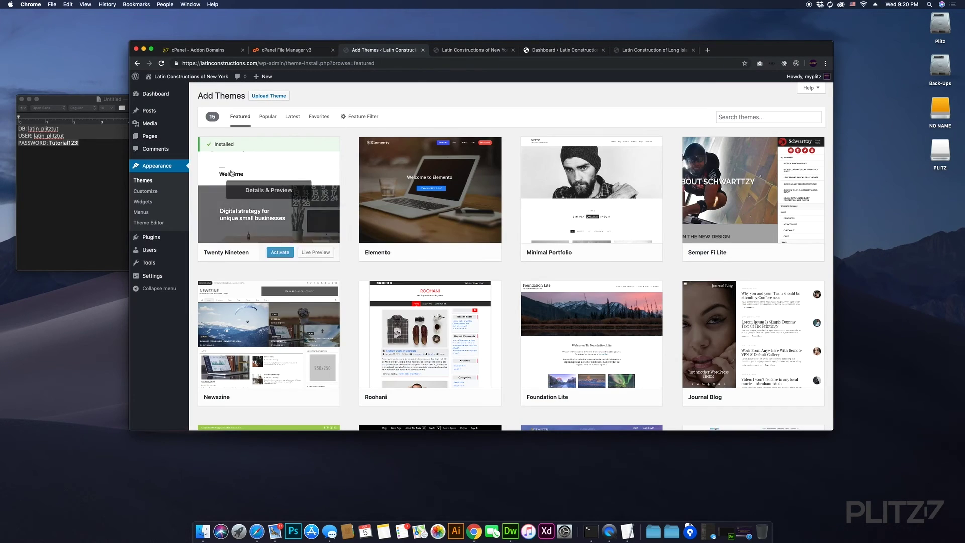
left_click(177, 139)
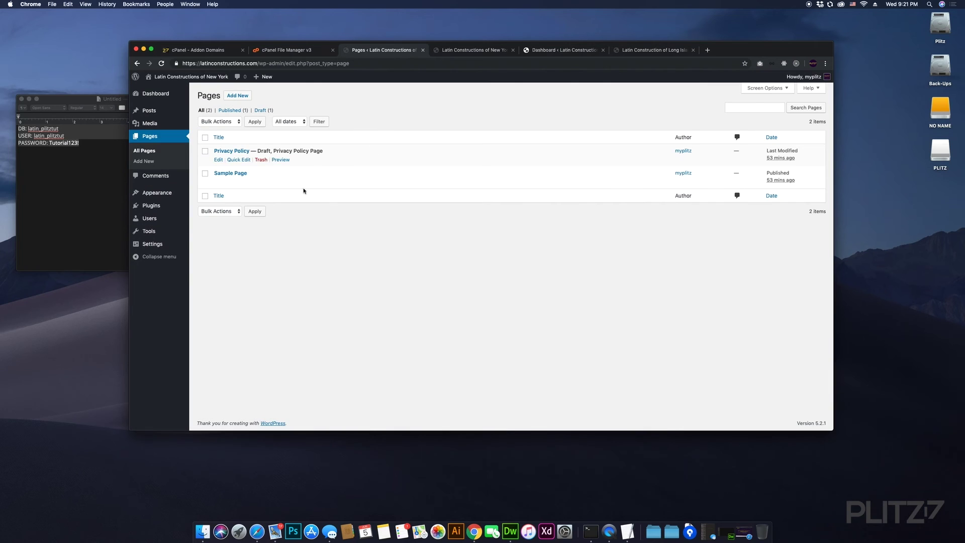
left_click(235, 173)
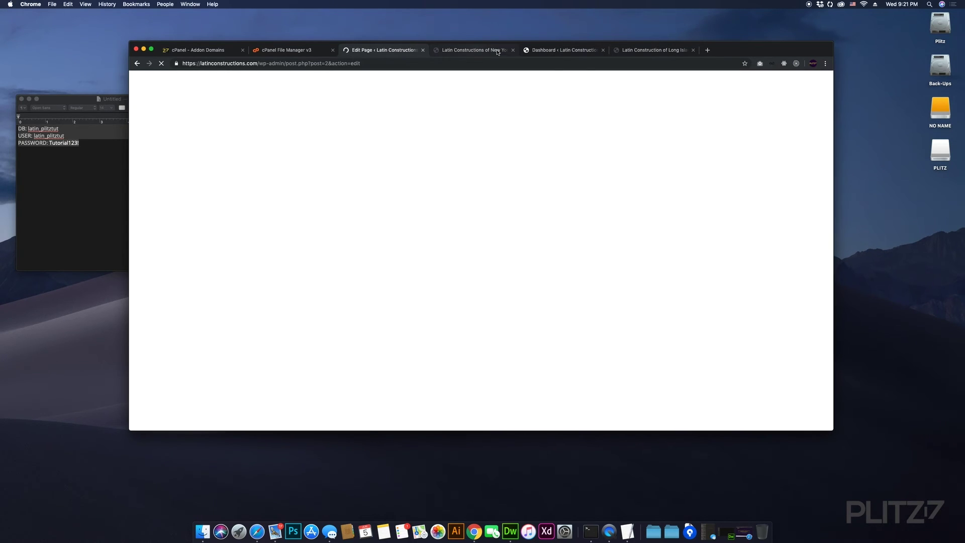
left_click(477, 54)
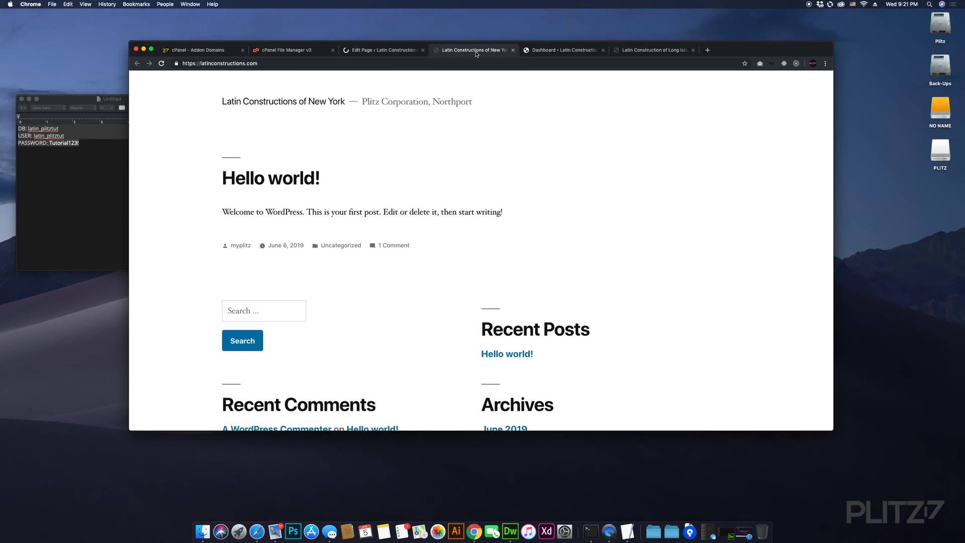
left_click(378, 51)
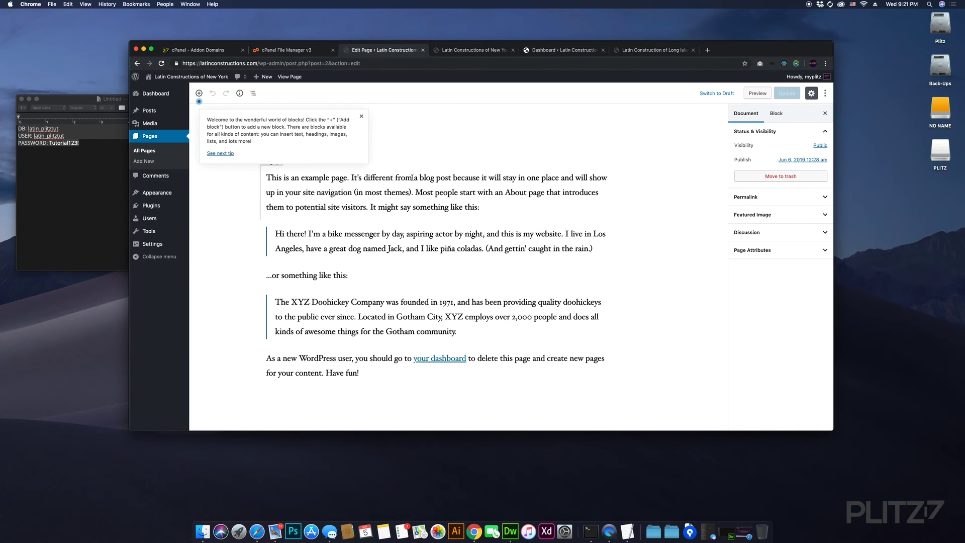
left_click(362, 116)
left_click(490, 131)
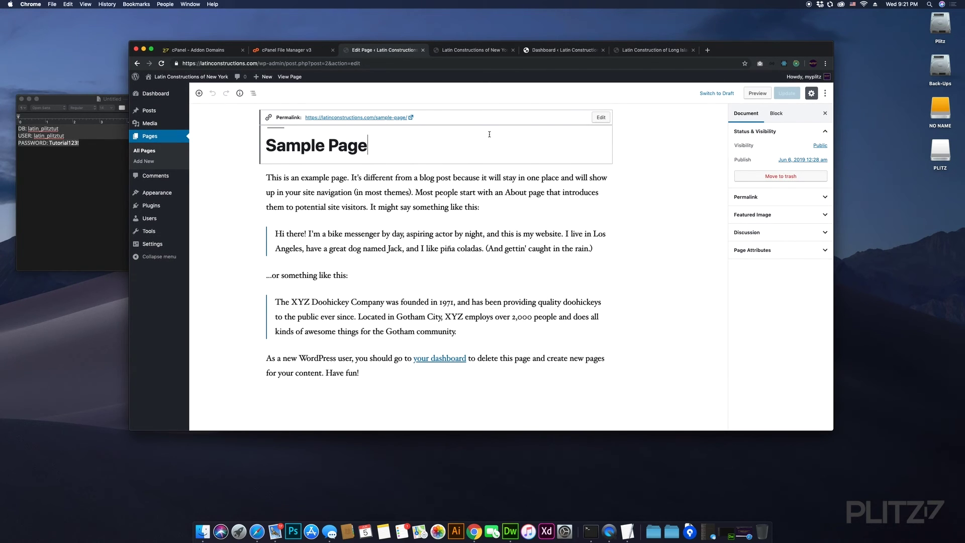
left_click(166, 112)
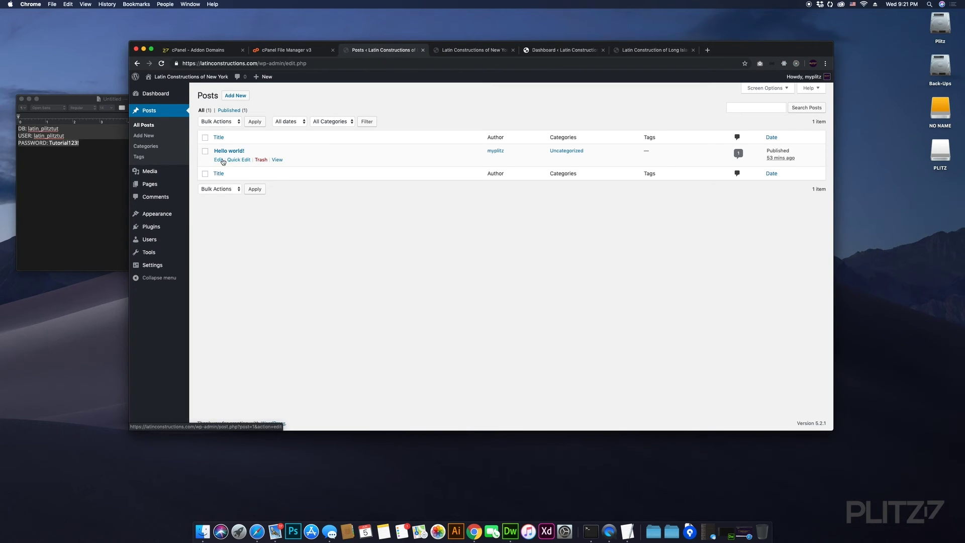
- Retitle the Hello world! post to 'Hello Plitz Followers', update it, and reload the New York front page
left_click(232, 160)
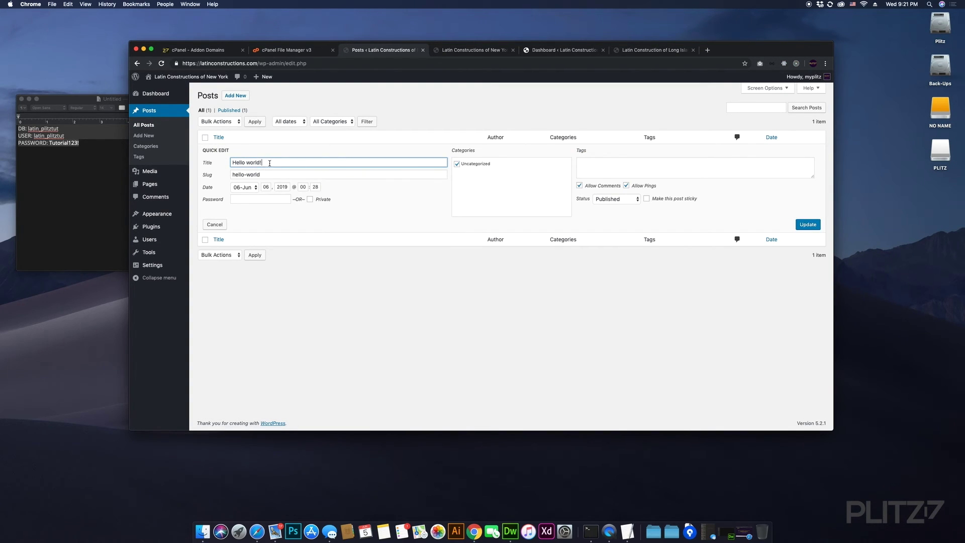
left_click(214, 225)
left_click(236, 153)
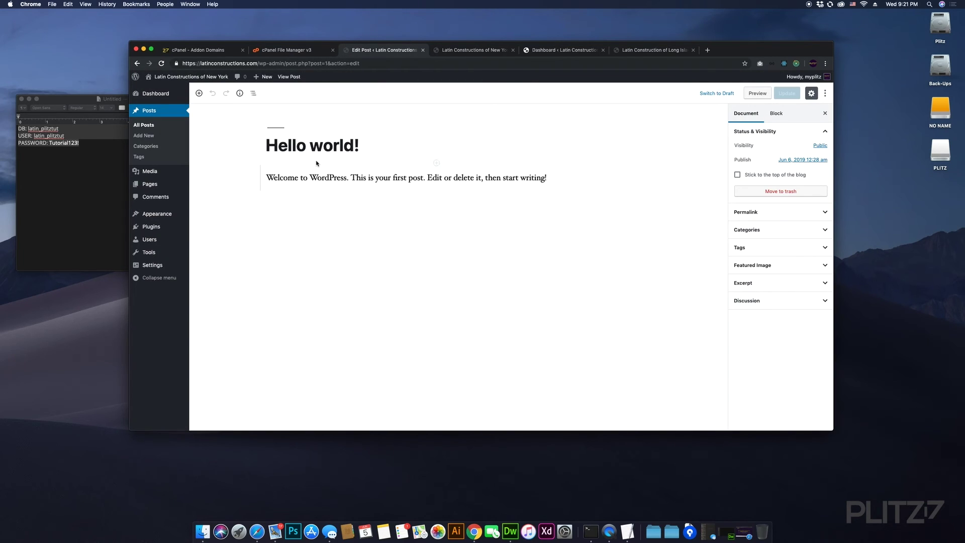
left_click_drag(363, 146, 252, 146)
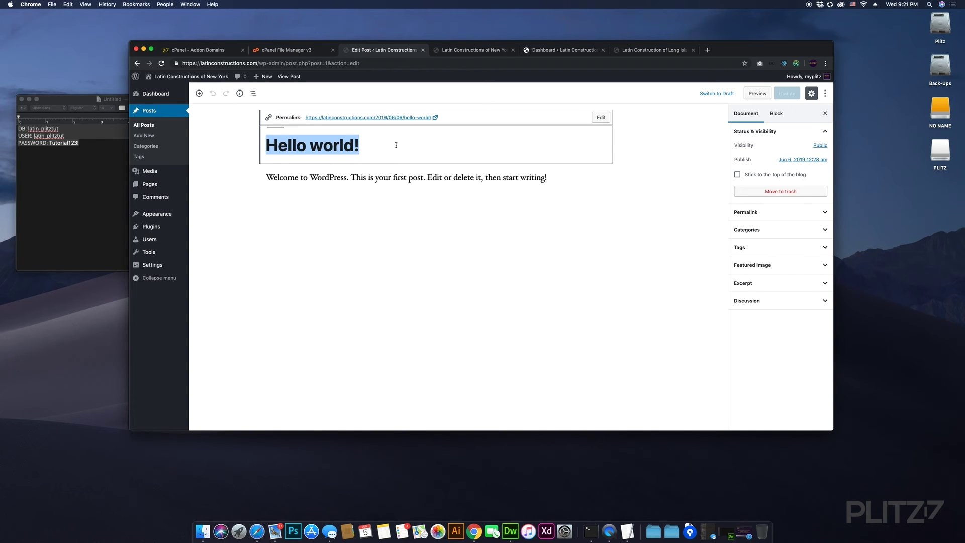
type("Hello Plit")
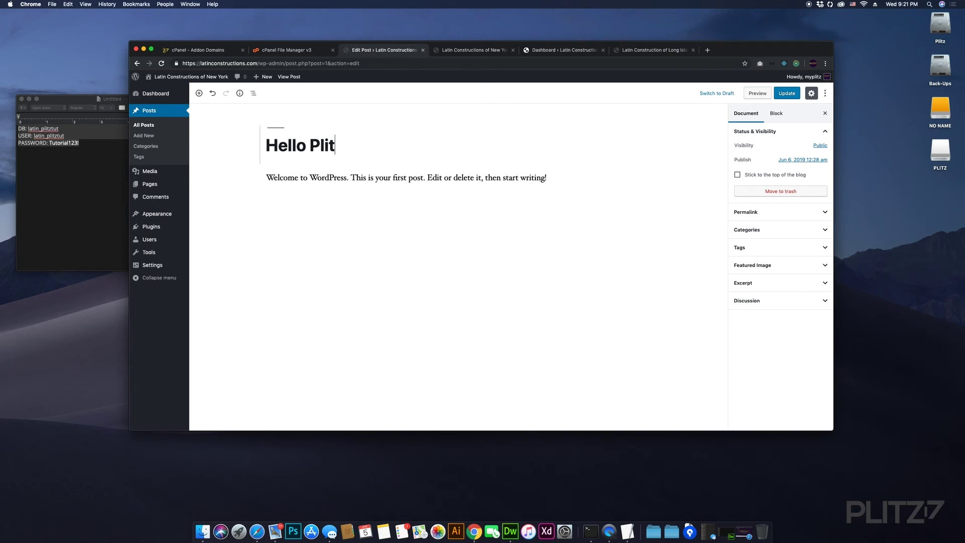
type("z Followers")
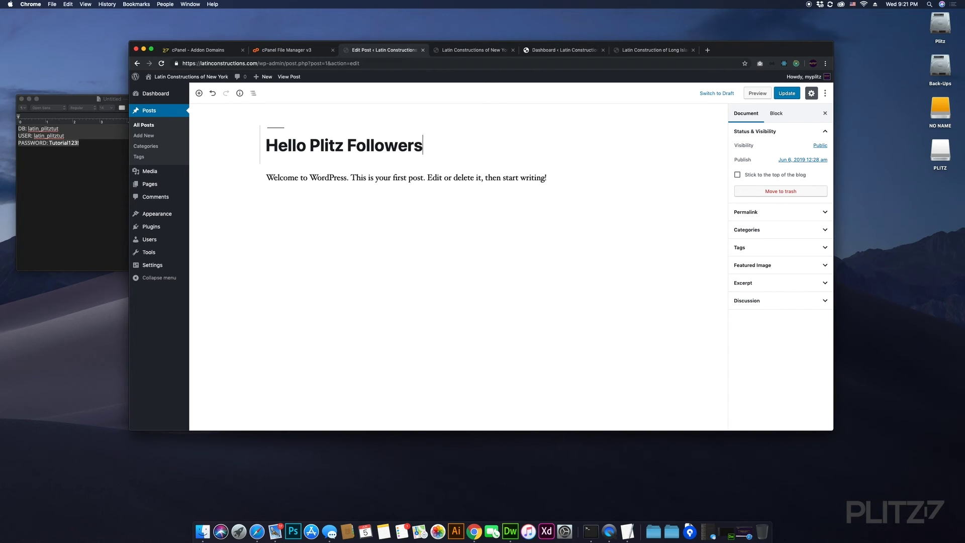
left_click(787, 93)
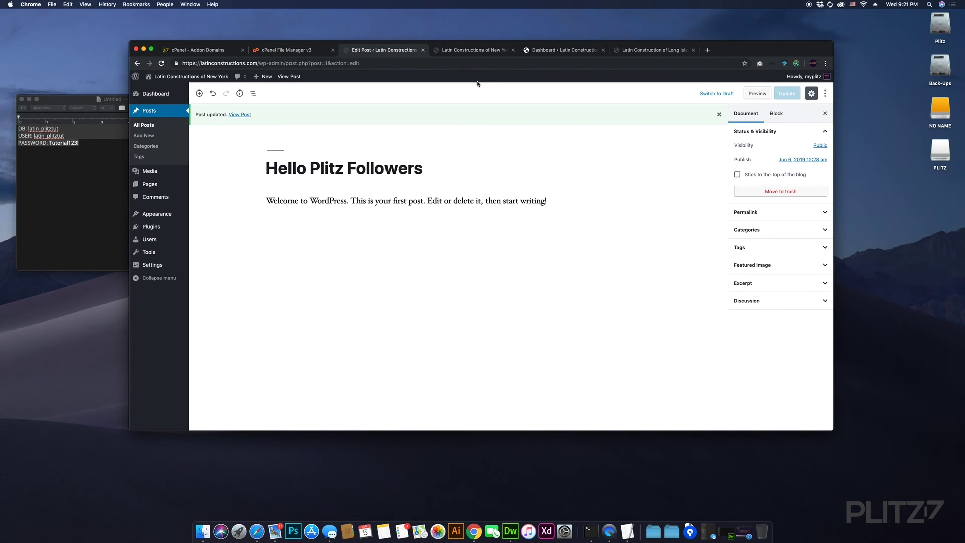
left_click(472, 50)
key("super+r")
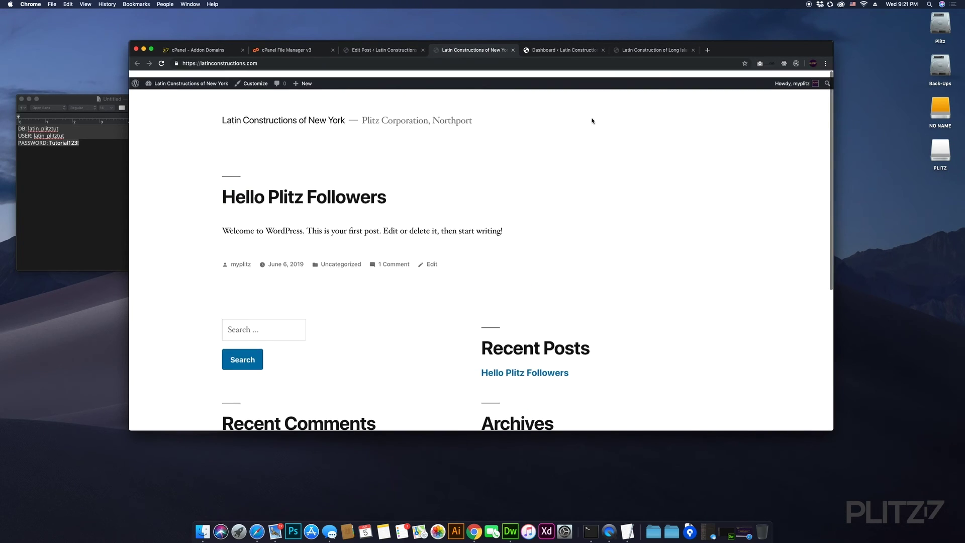
- Switch to the Long Island site tab and reload its front page showing Hello world!
left_click(648, 50)
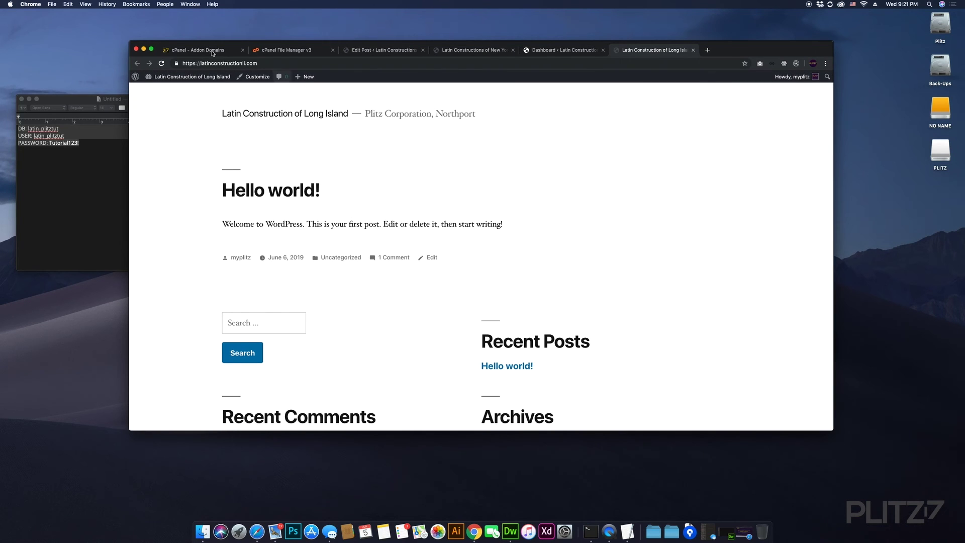
left_click(162, 64)
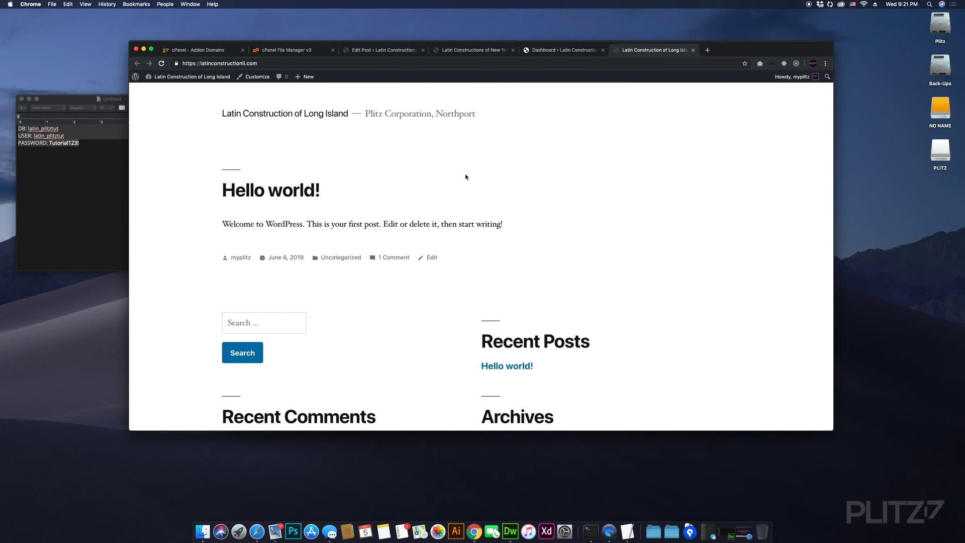